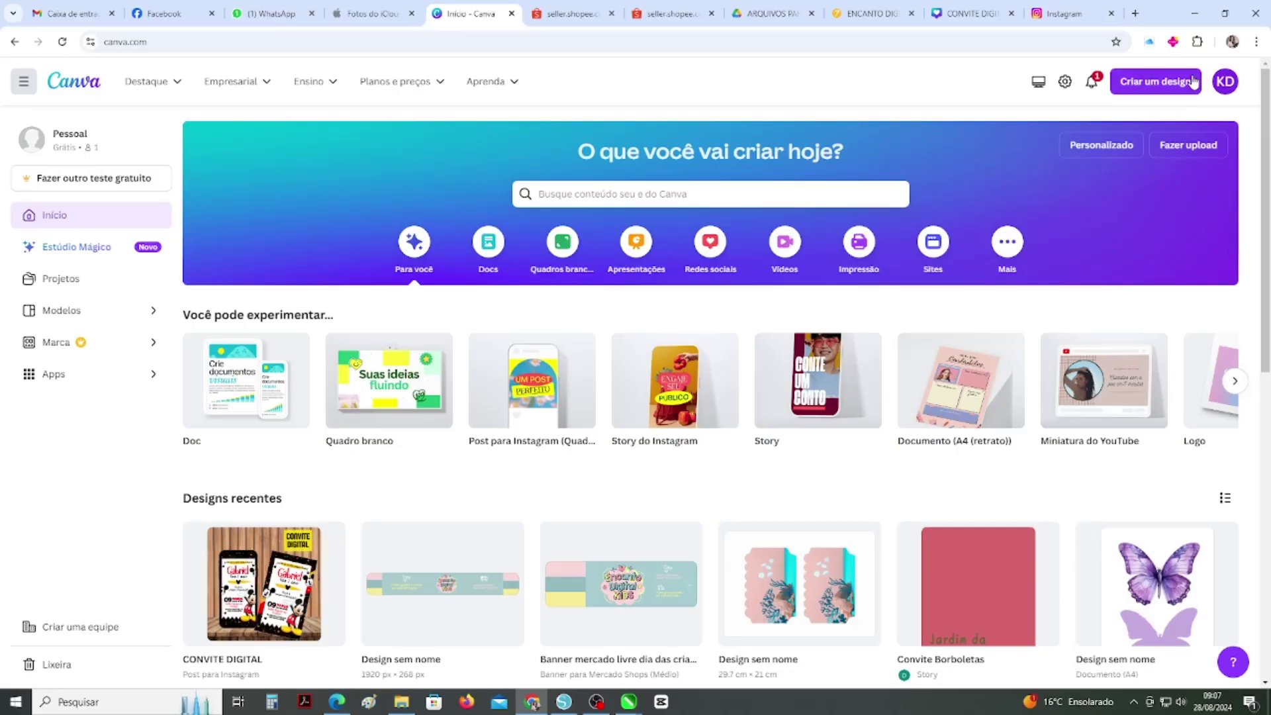
- Create a new blank A4 portrait document (Documento A4 retrato)
click(1157, 89)
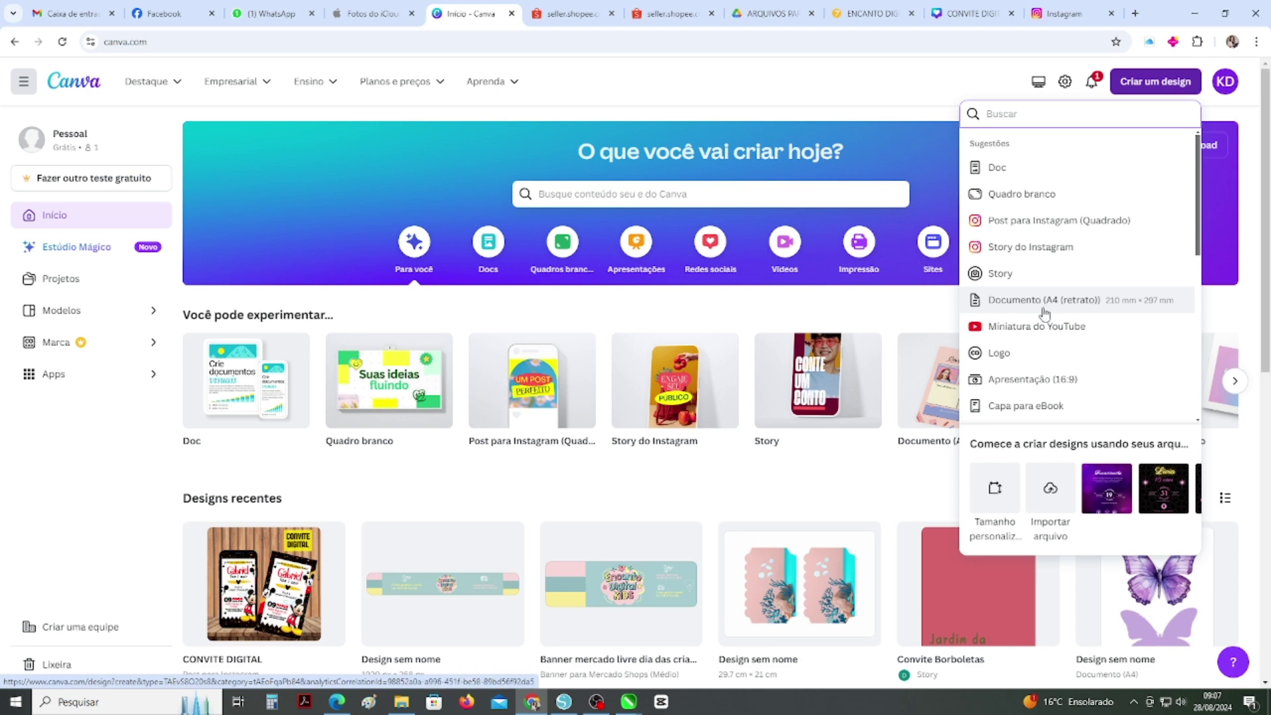
click(1044, 311)
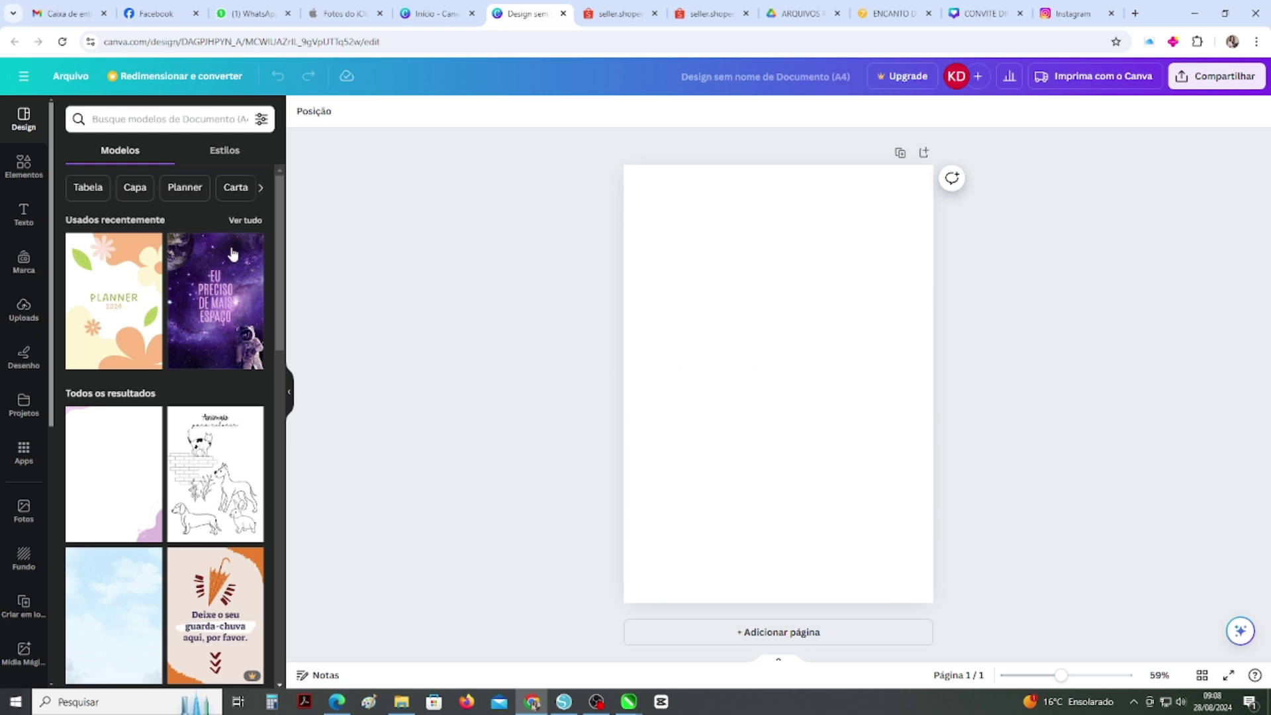
- Search the elements for "moldura" and add the plain square frame to the page
click(24, 167)
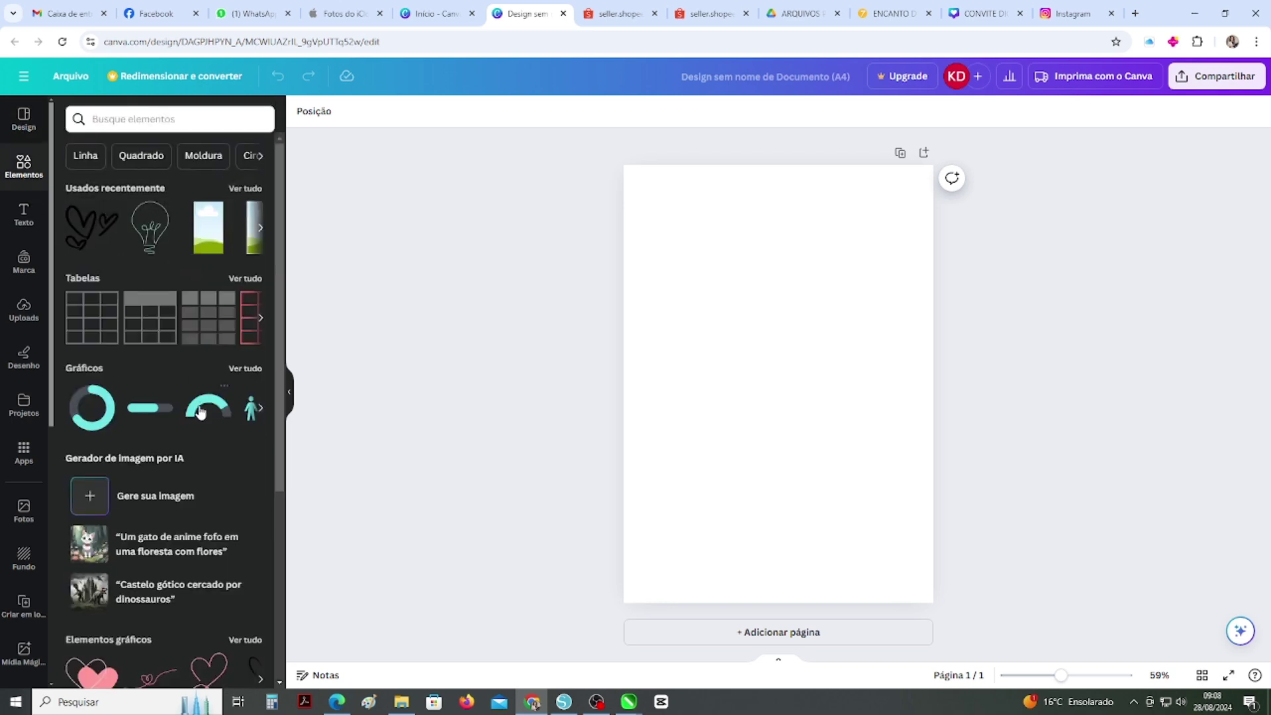
scroll(181, 454, down, 6)
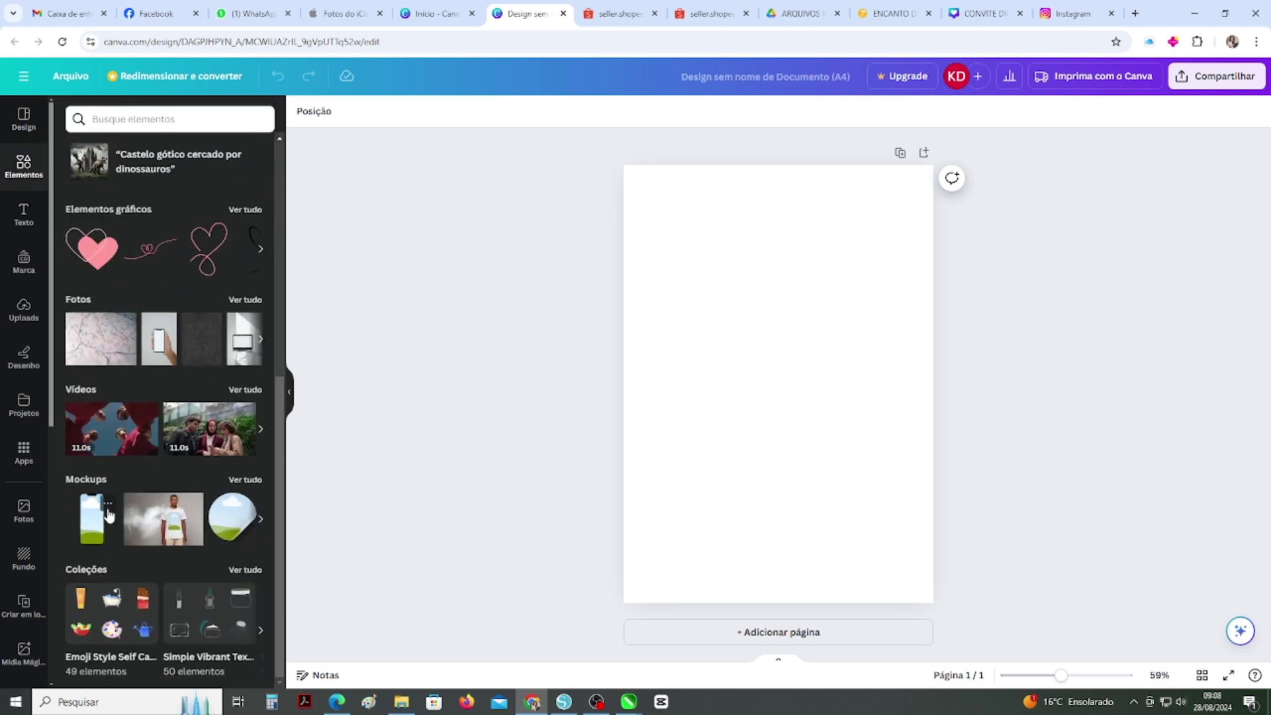
click(193, 119)
text(moldura)
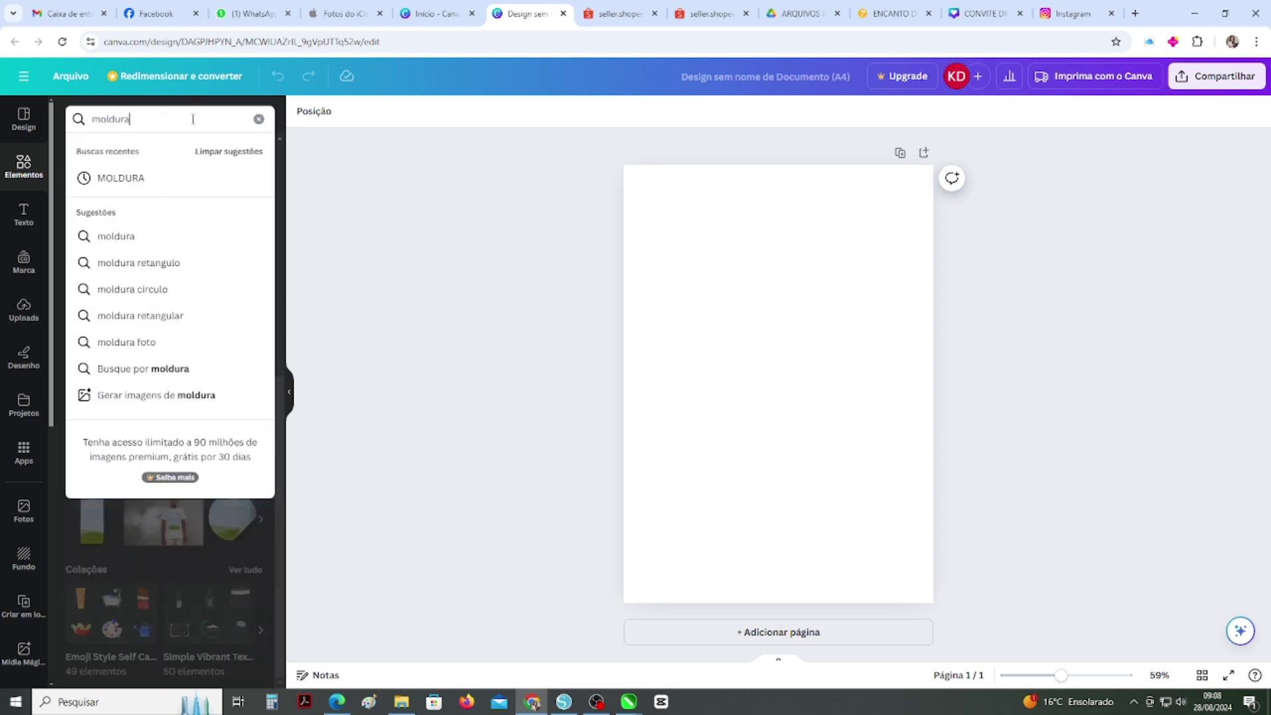
key(Return)
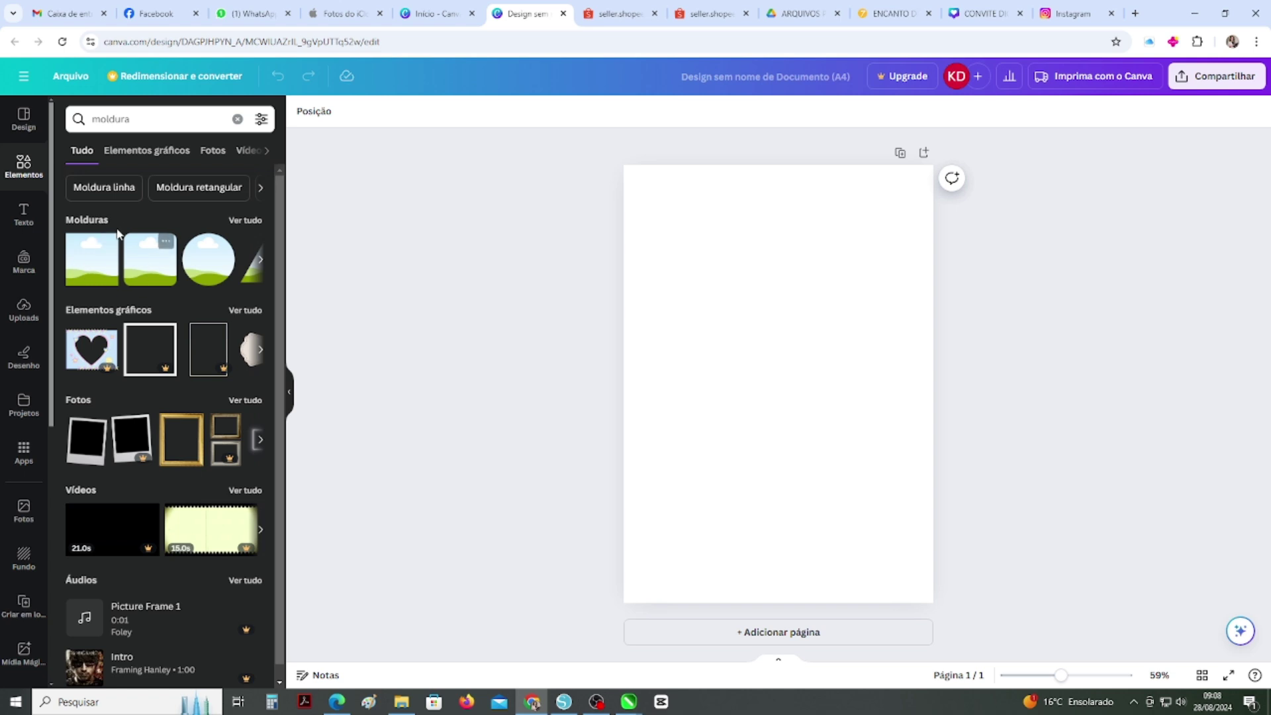
click(244, 220)
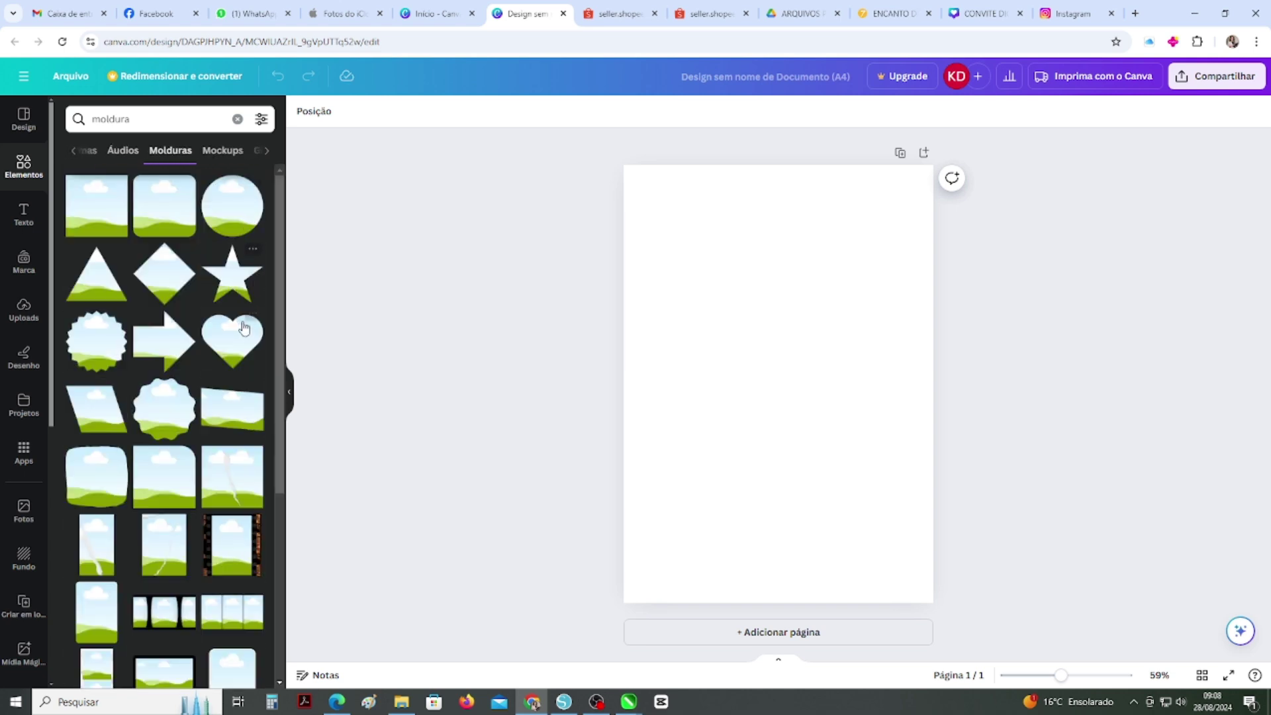
click(114, 225)
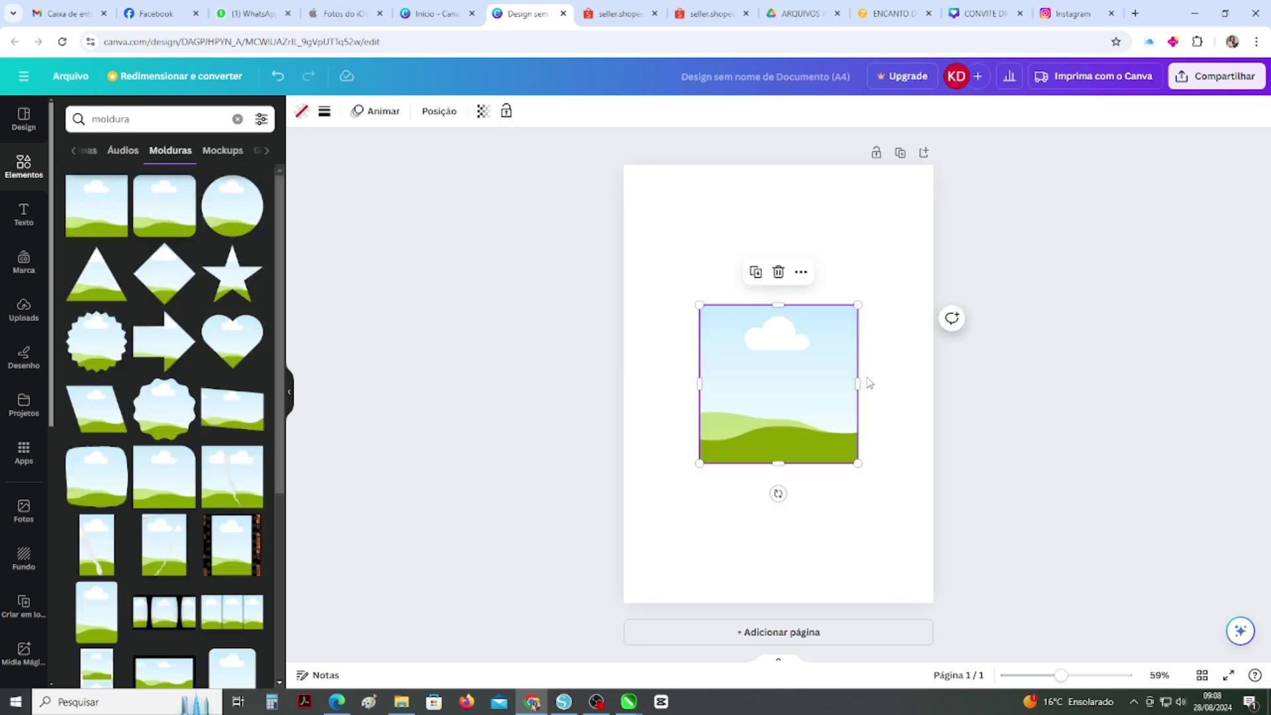
- Set the square frame to 85 mm wide and 125 mm high and move it near the page's upper edge
click(439, 112)
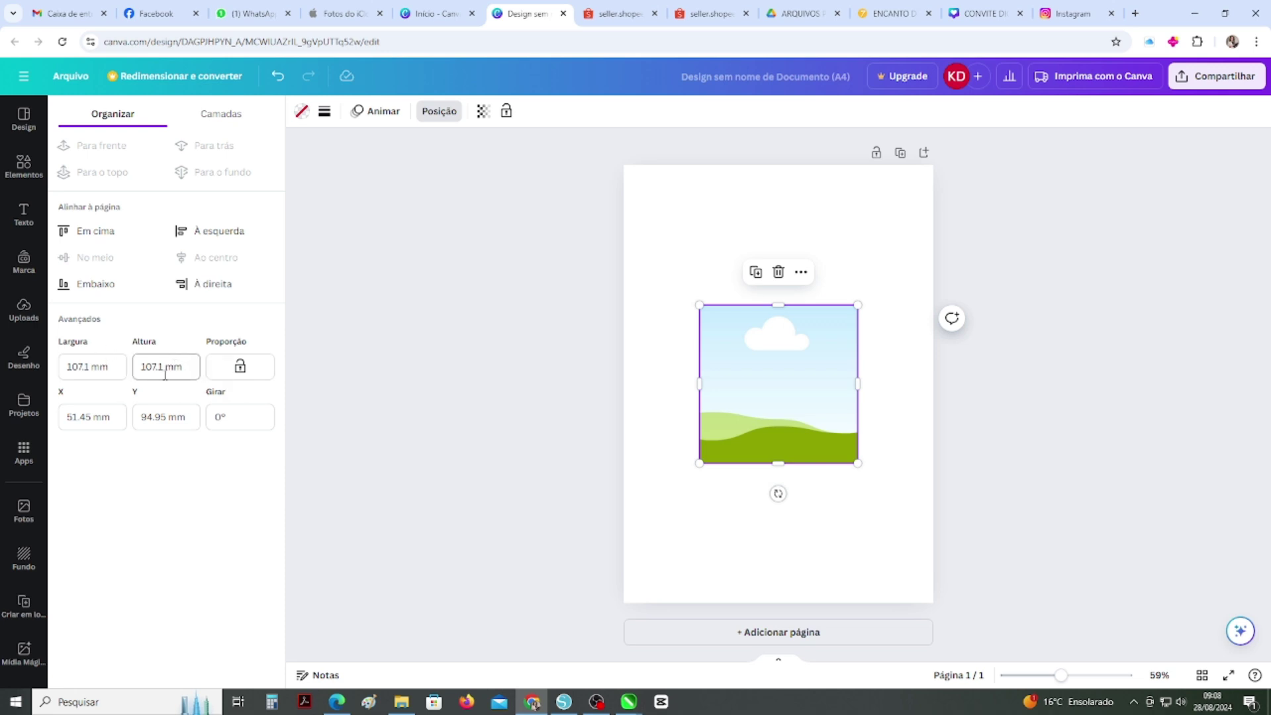
drag(90, 367, 66, 368)
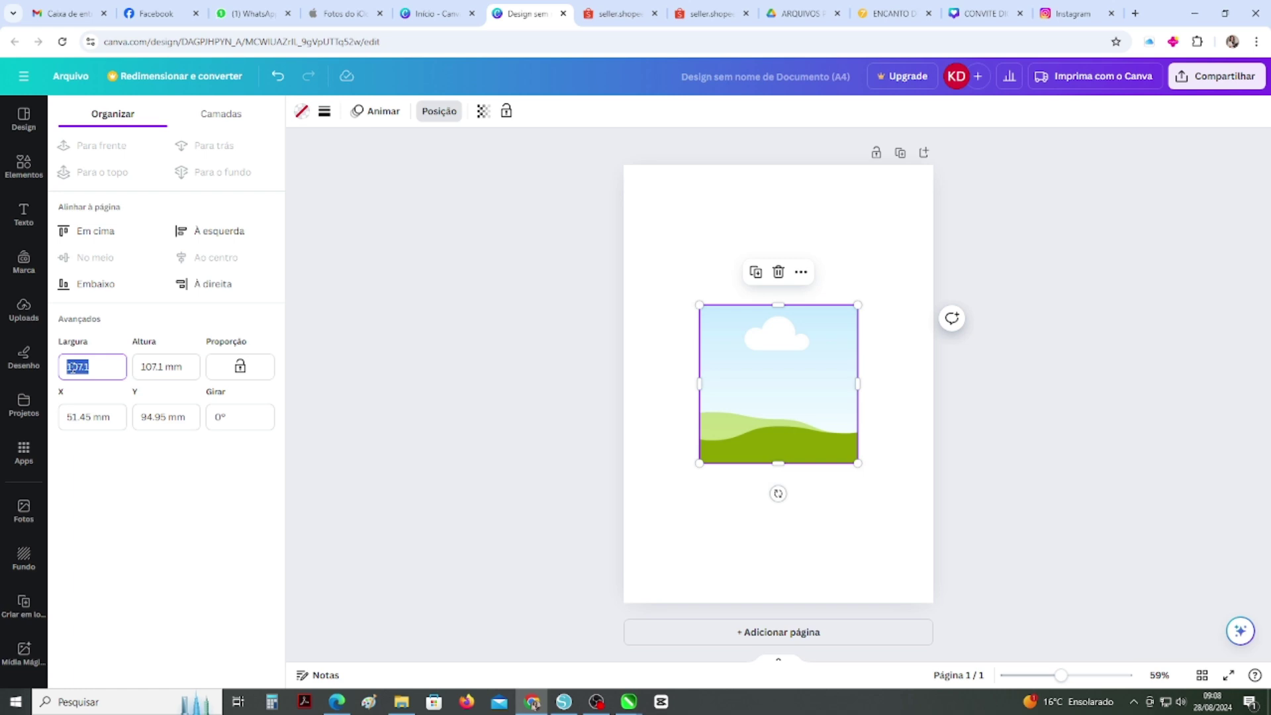
text(85)
click(161, 370)
drag(165, 368, 137, 370)
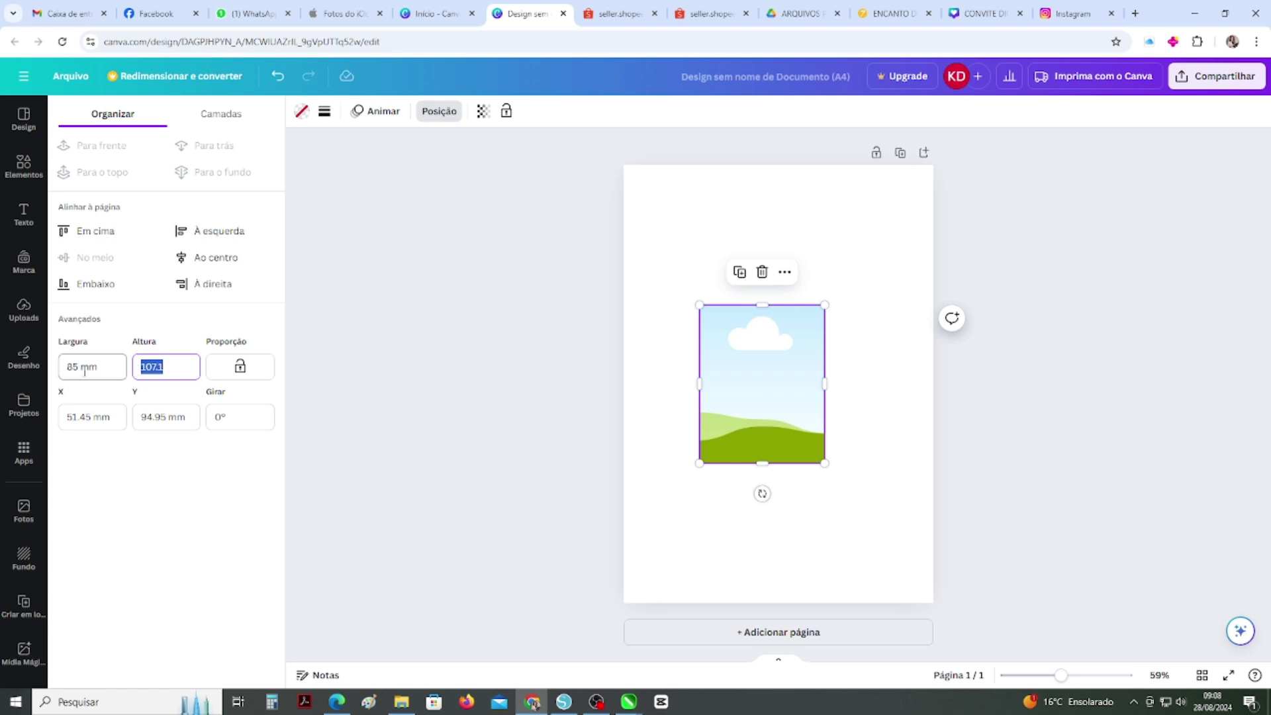
text(125)
key(Return)
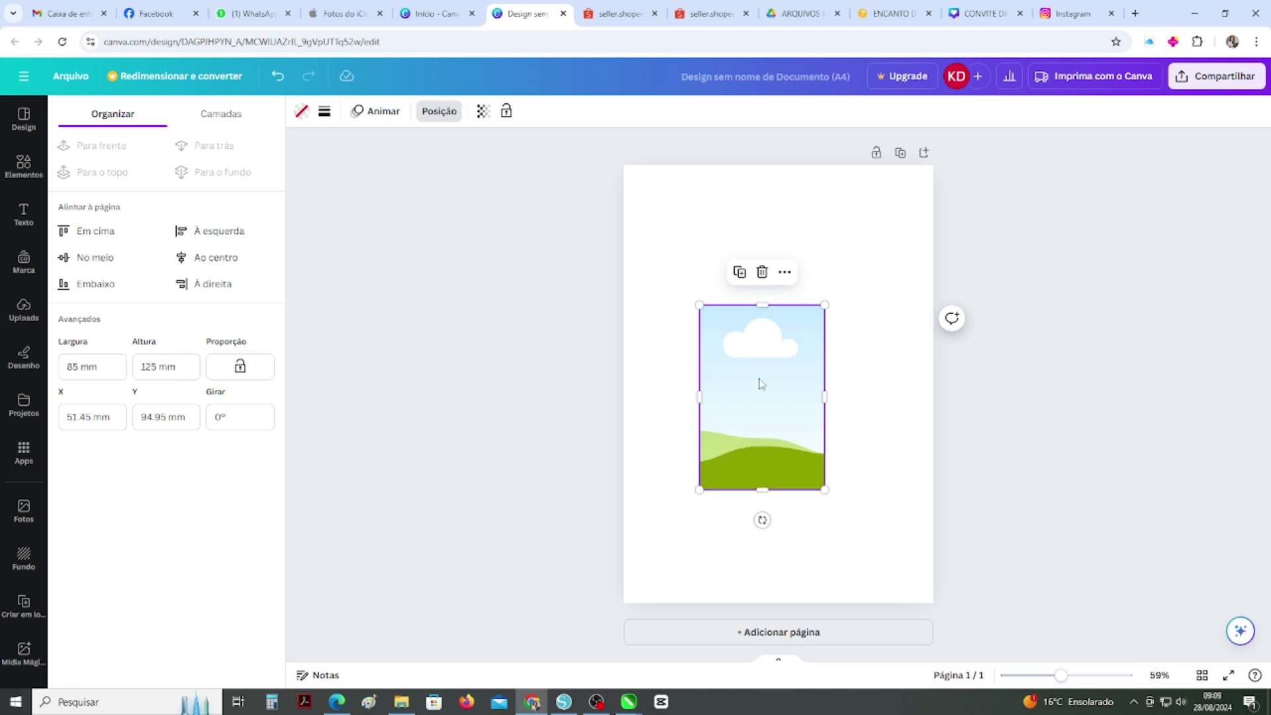
drag(761, 385, 767, 264)
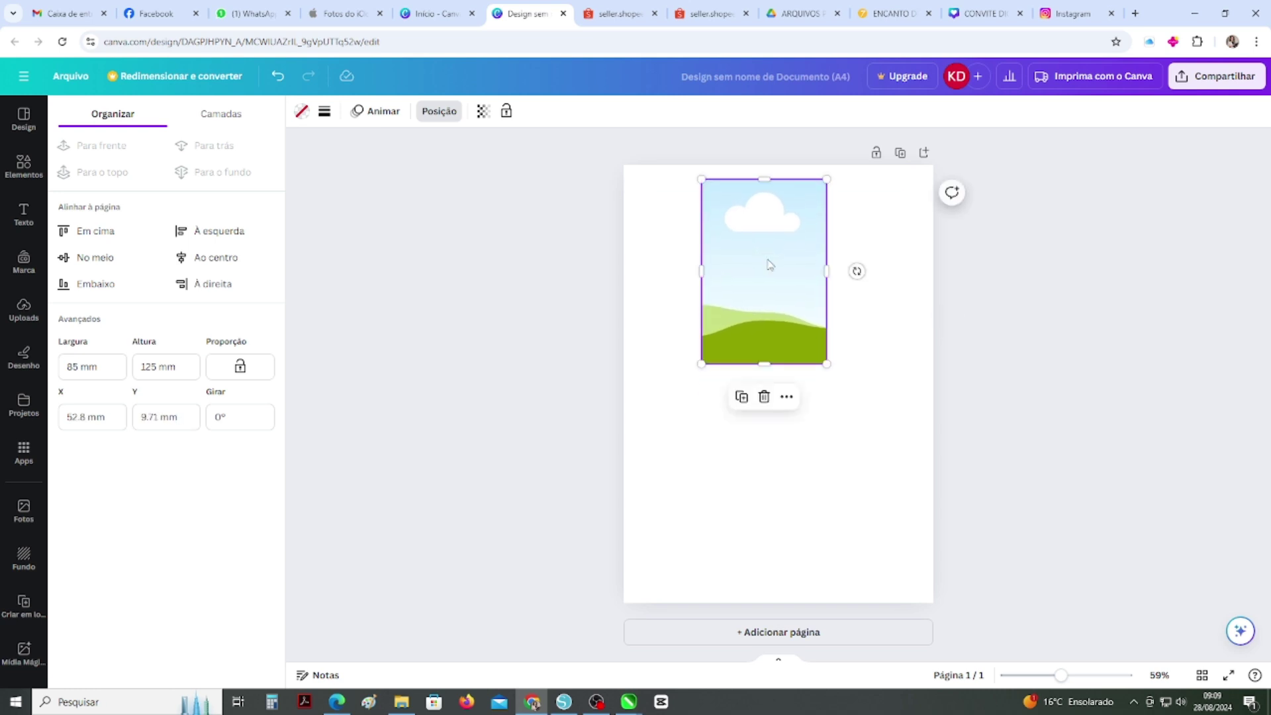
- Duplicate the frame, set the copy's height to 40 mm and place it directly beneath the original, edges aligned
key(ctrl+d)
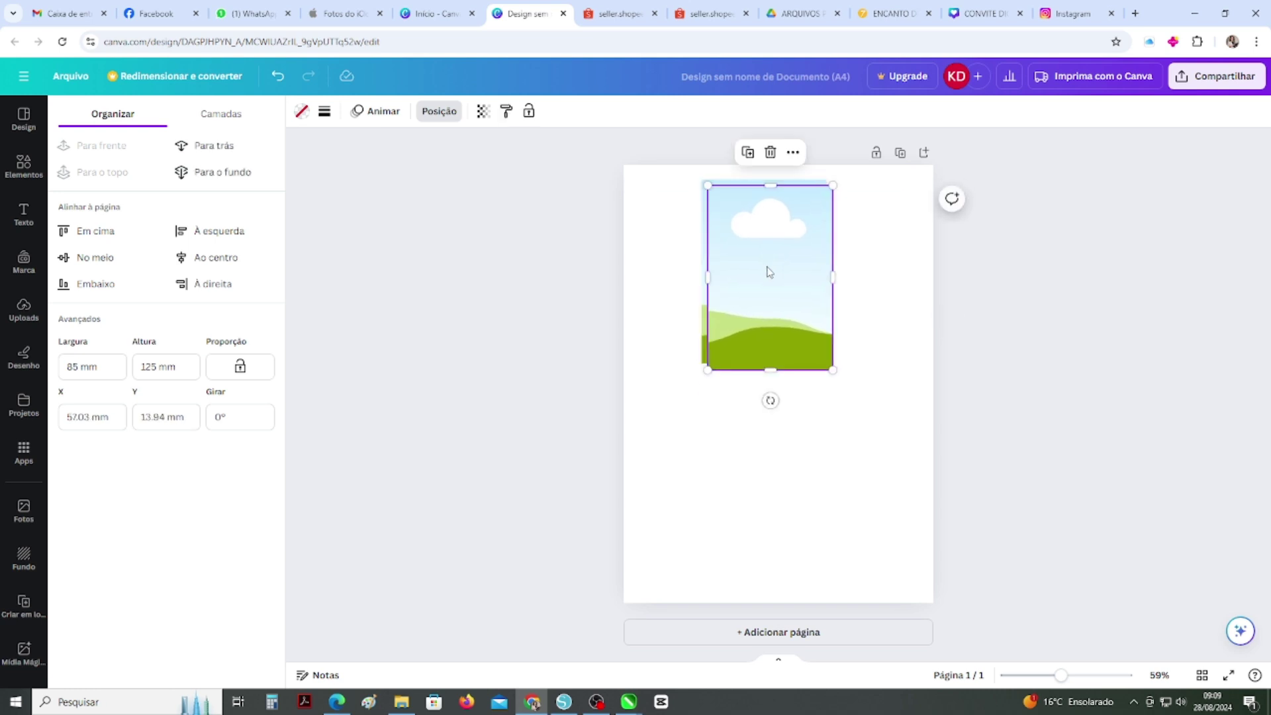
click(159, 366)
text(40)
key(Return)
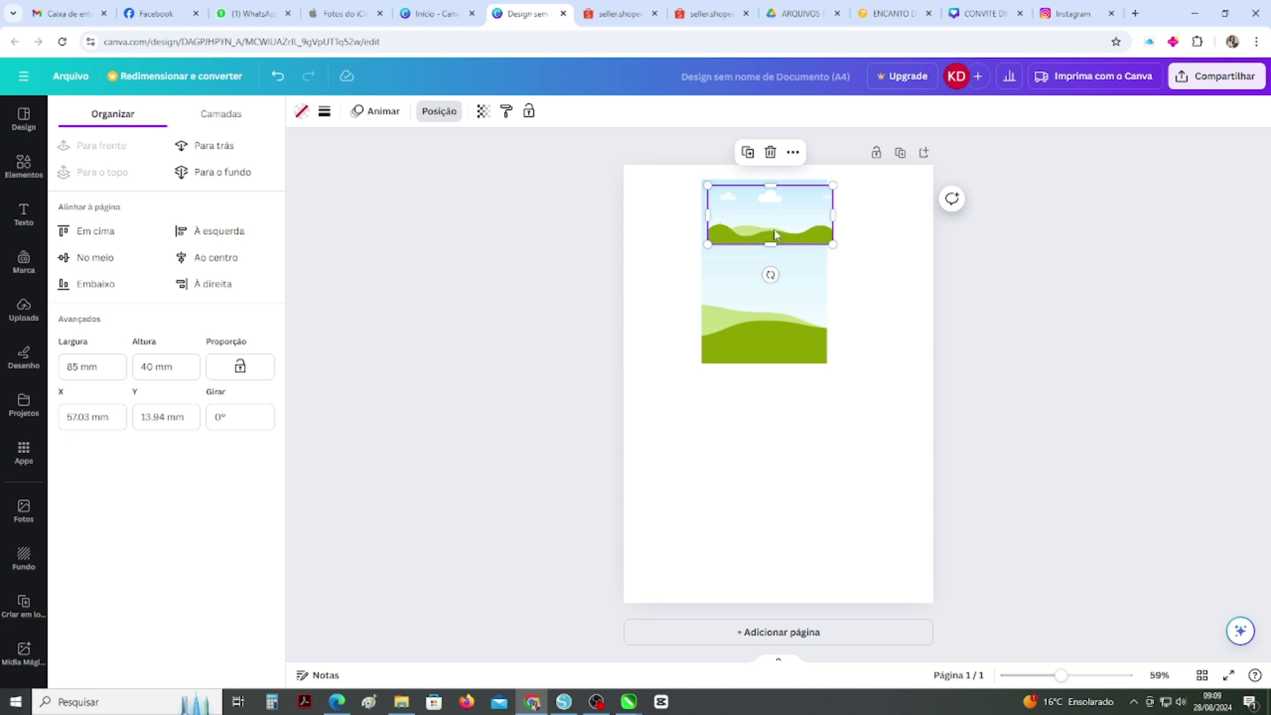
drag(774, 234, 727, 389)
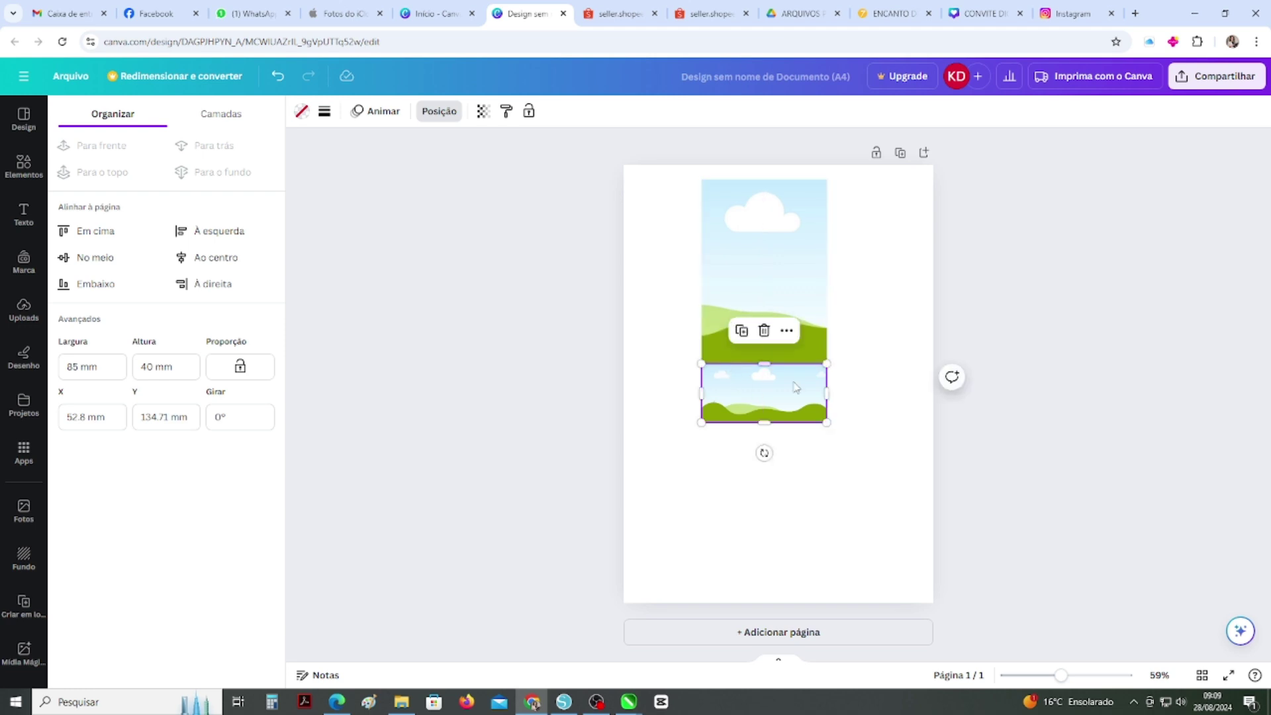
- Duplicate the 125 mm frame below the short one, then shift all three stacked frames up and left to fit the page
click(848, 377)
click(783, 293)
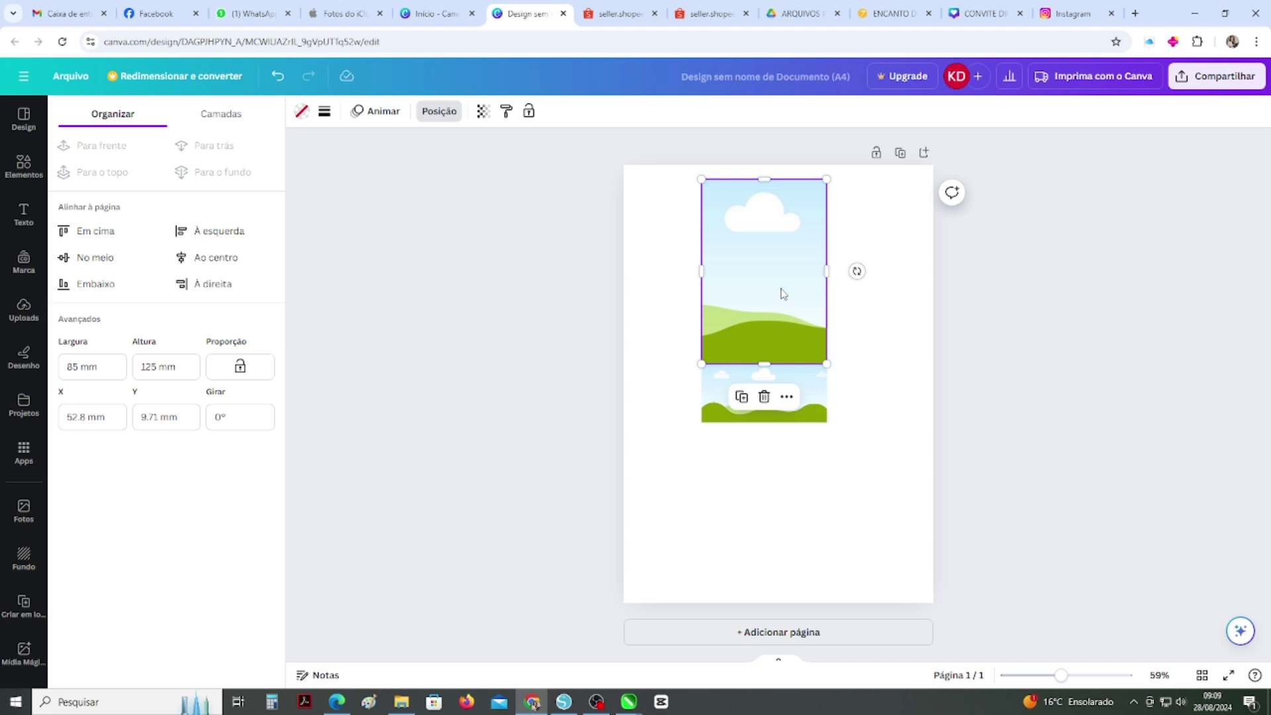
key(ctrl+d)
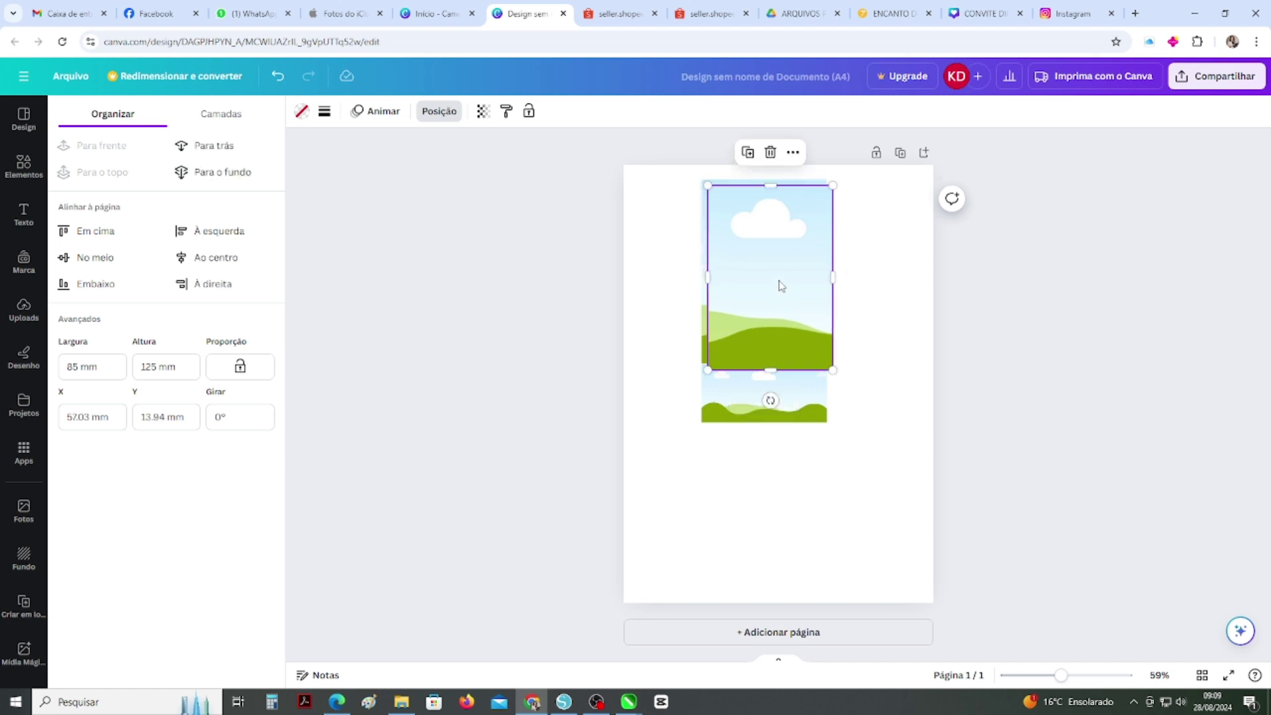
drag(778, 234, 776, 471)
shift+click(779, 296)
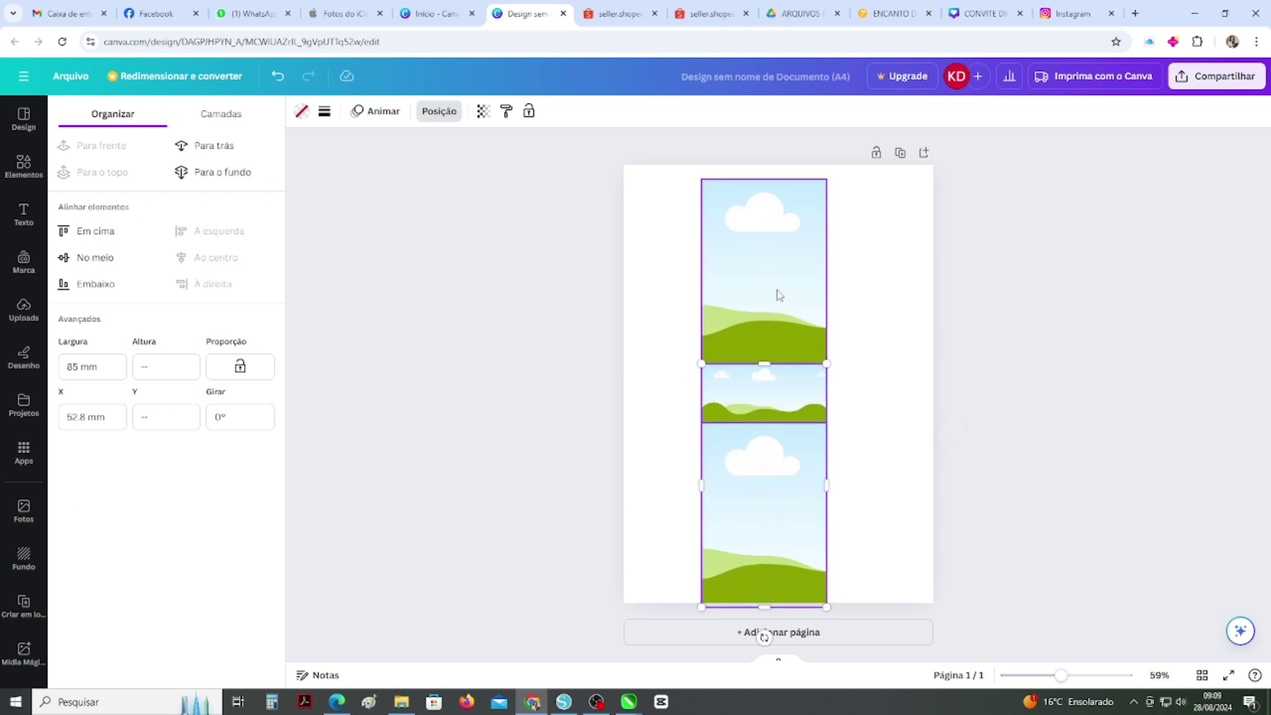
drag(779, 295, 756, 286)
click(821, 274)
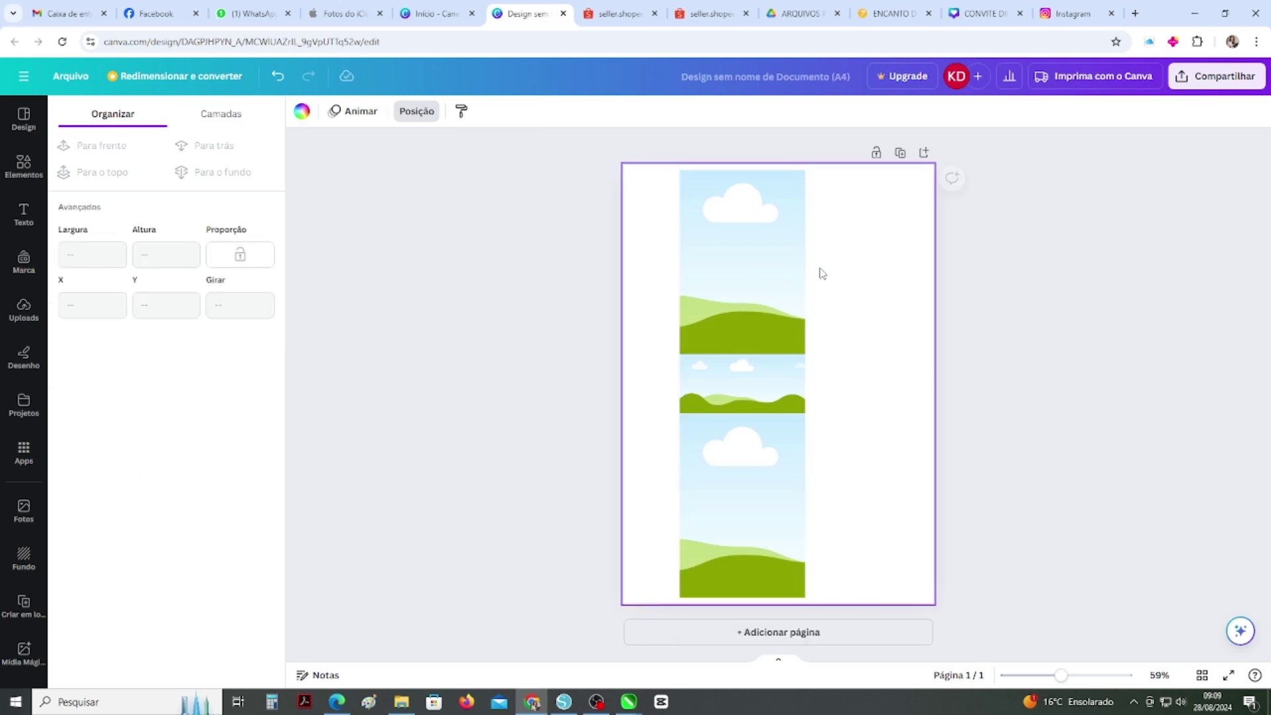
click(783, 317)
click(830, 341)
- Search the elements for "moldura" again and add the circular frame to the page
click(30, 172)
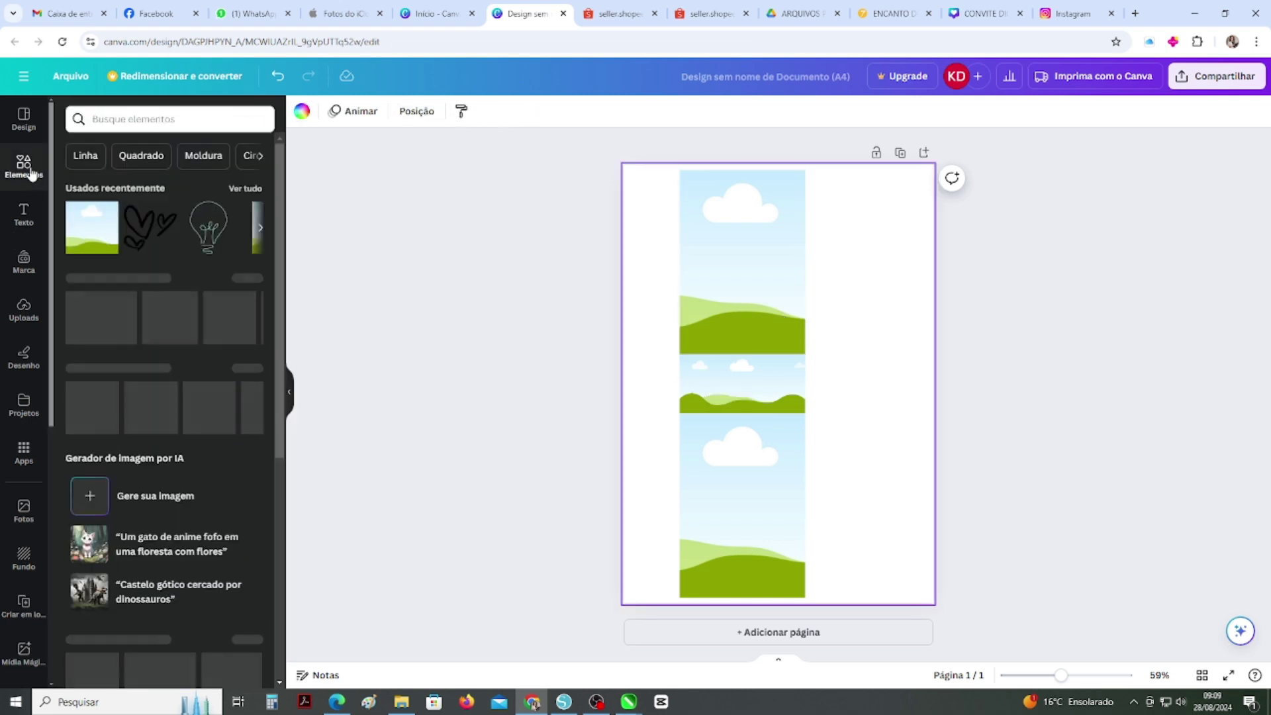
click(135, 119)
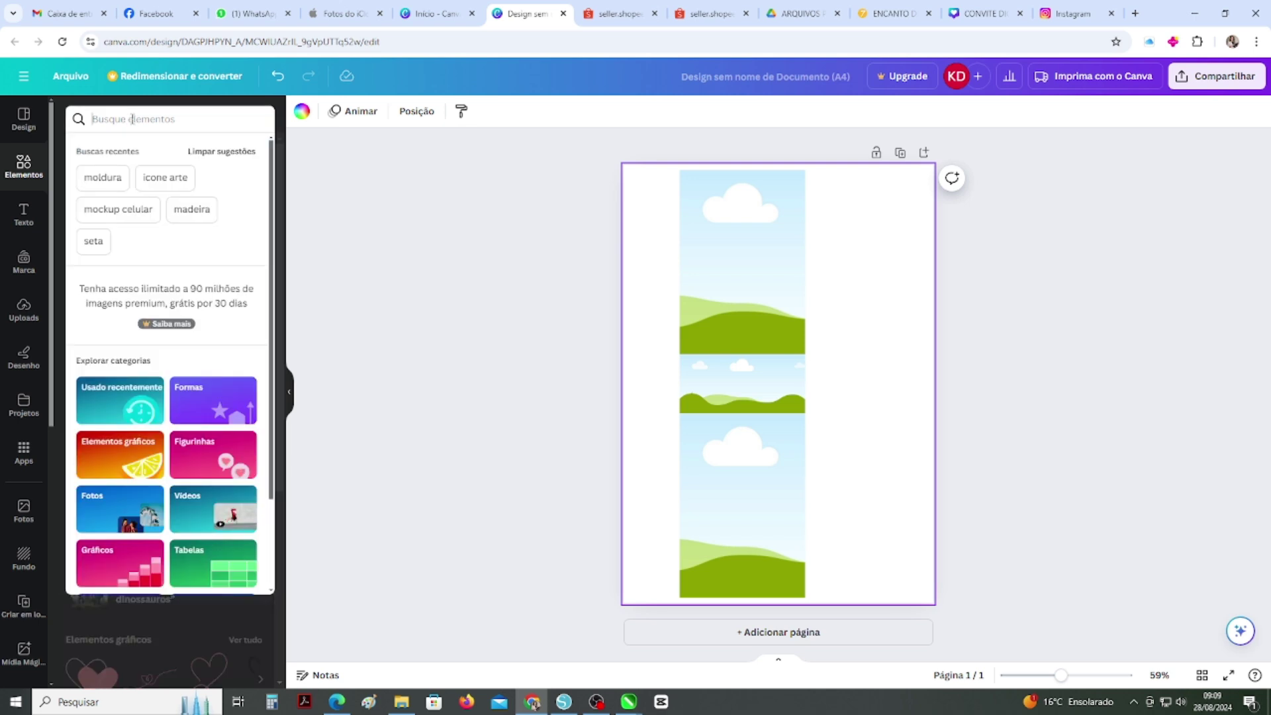
click(104, 177)
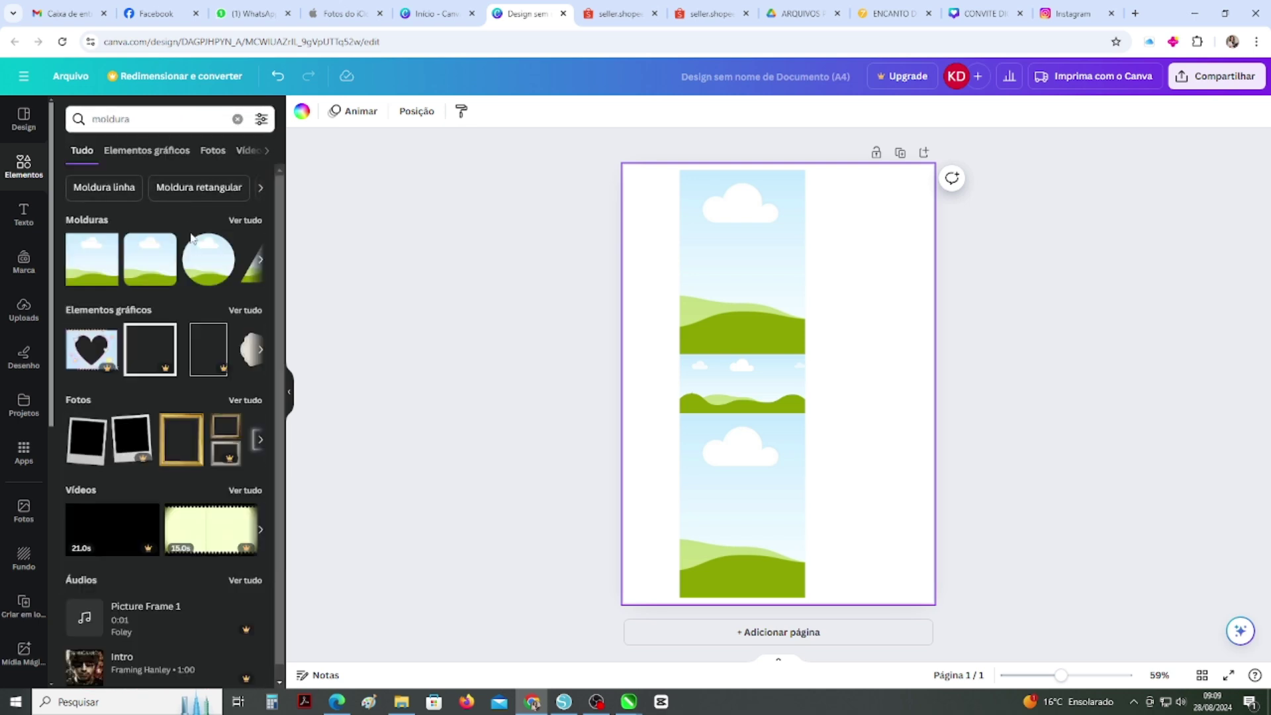
click(224, 271)
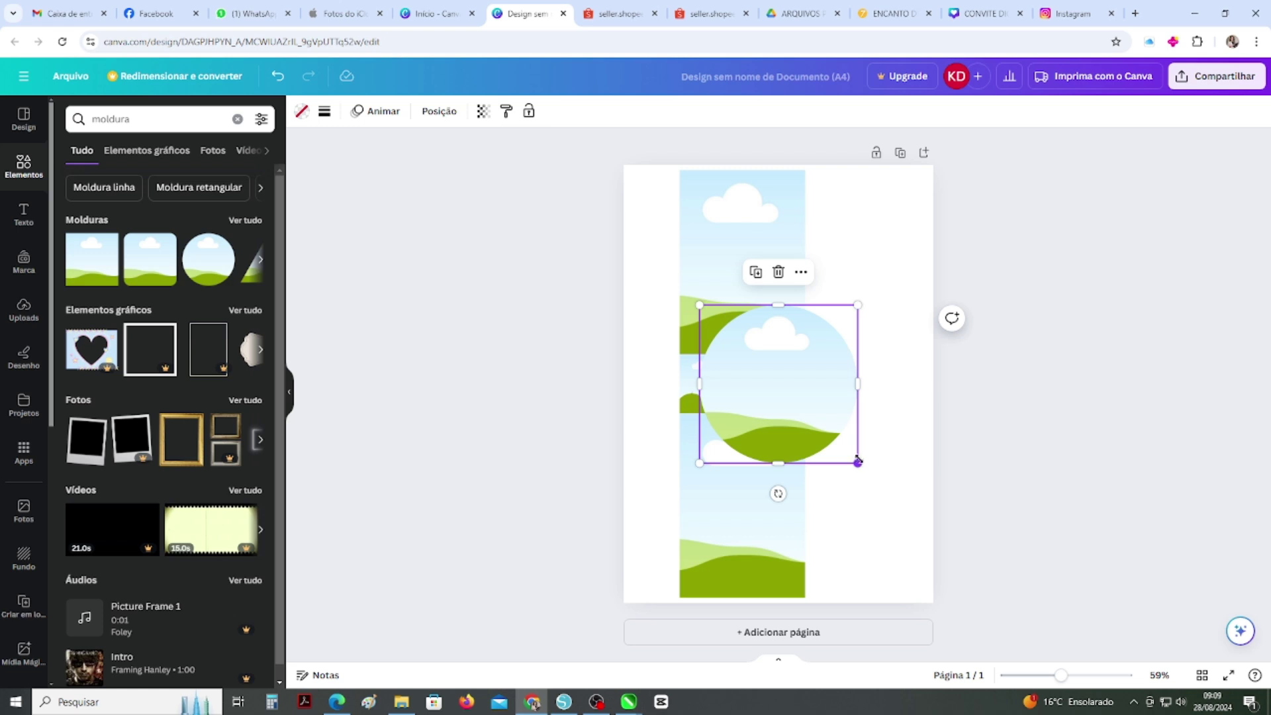
- Set the circular frame's width and height to 50 mm each
click(439, 112)
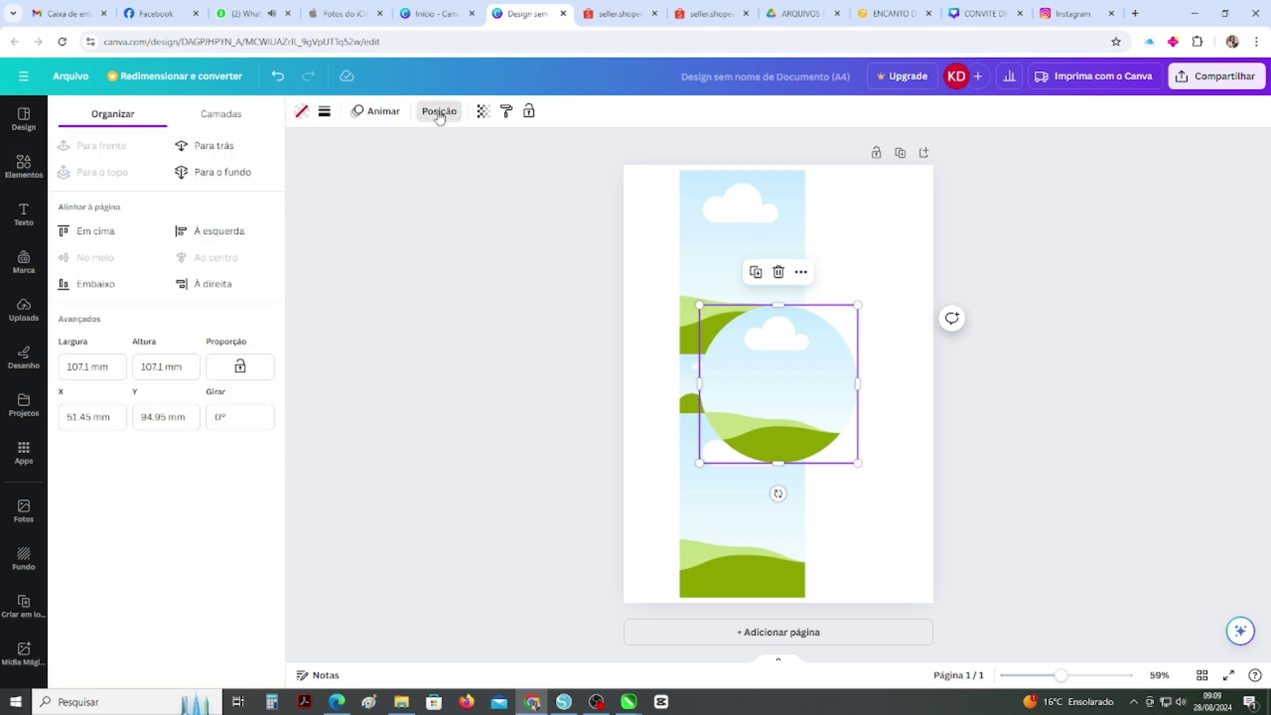
drag(85, 366, 61, 371)
text(50)
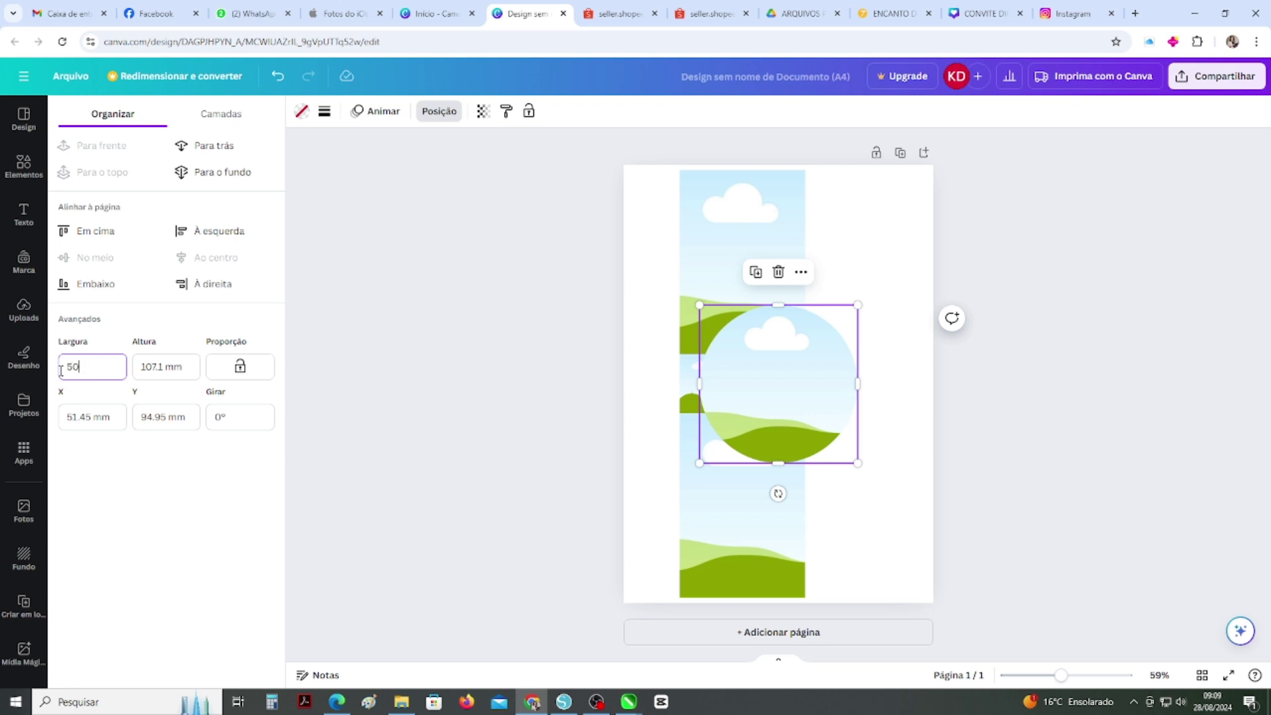
drag(171, 367, 141, 366)
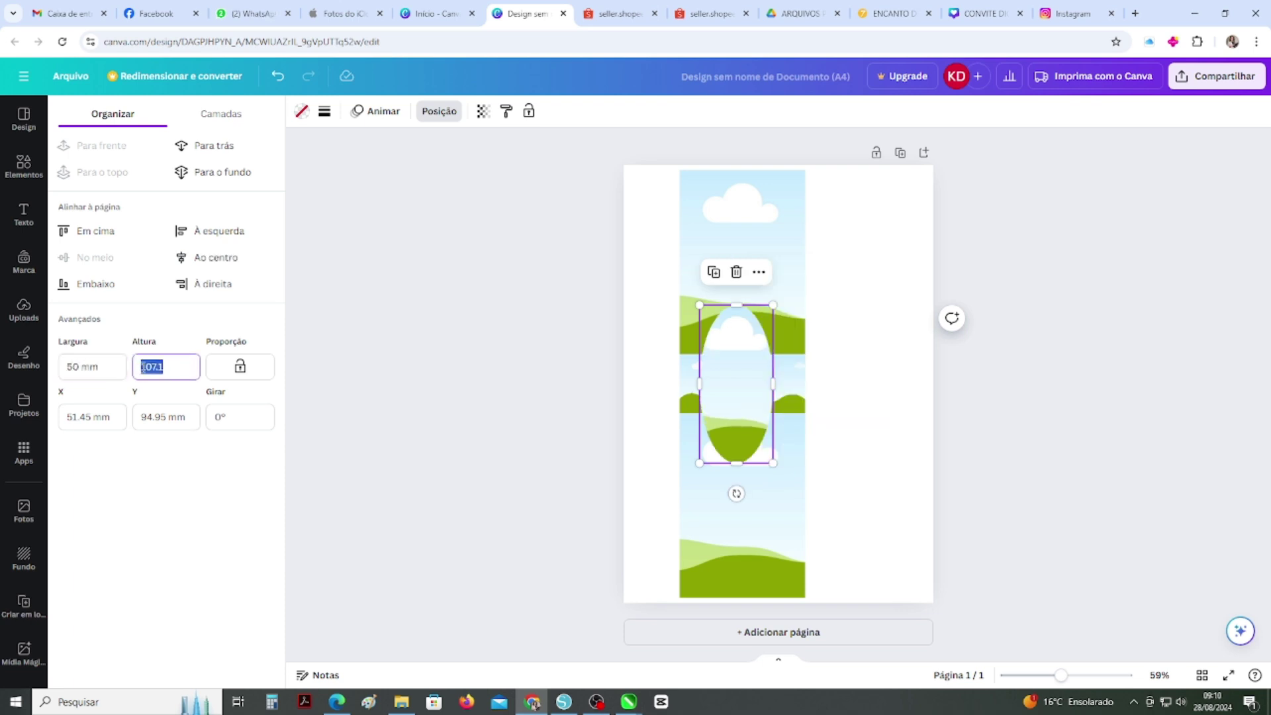
text(50)
key(Return)
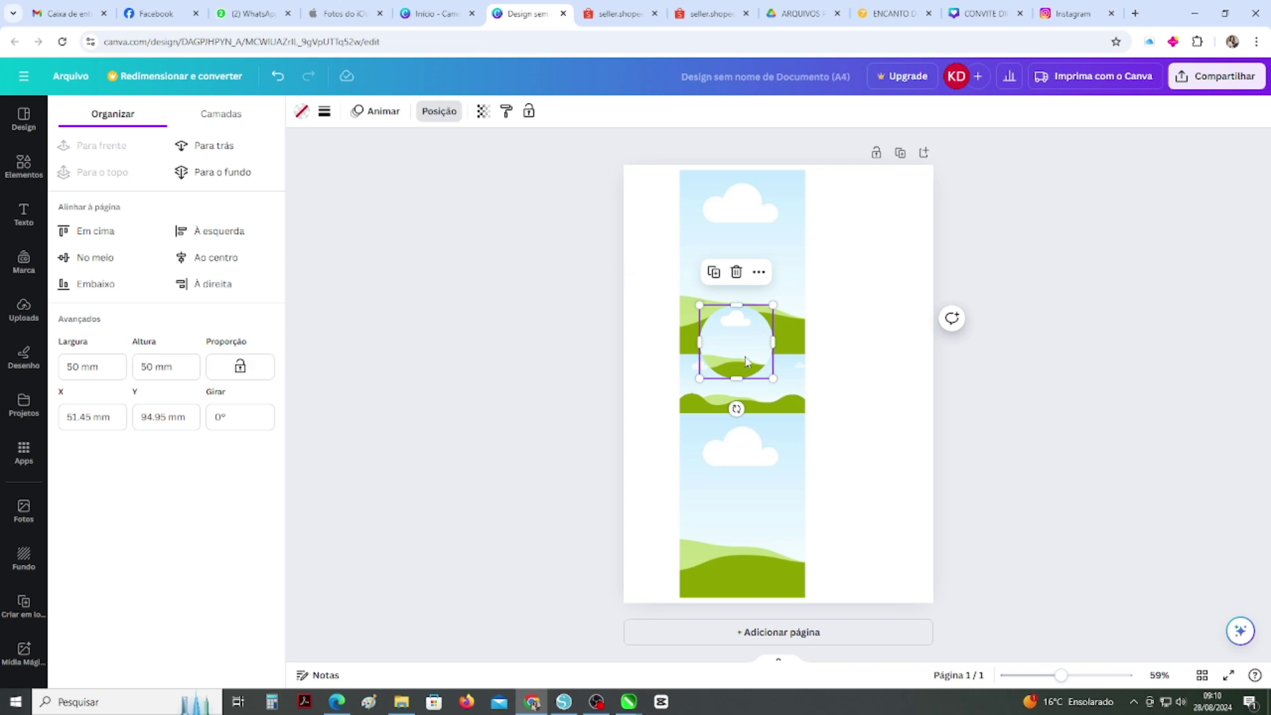
- Centre the circular frame on the uppermost rectangular frame, about 41 mm below the page's upper edge
drag(748, 356, 758, 281)
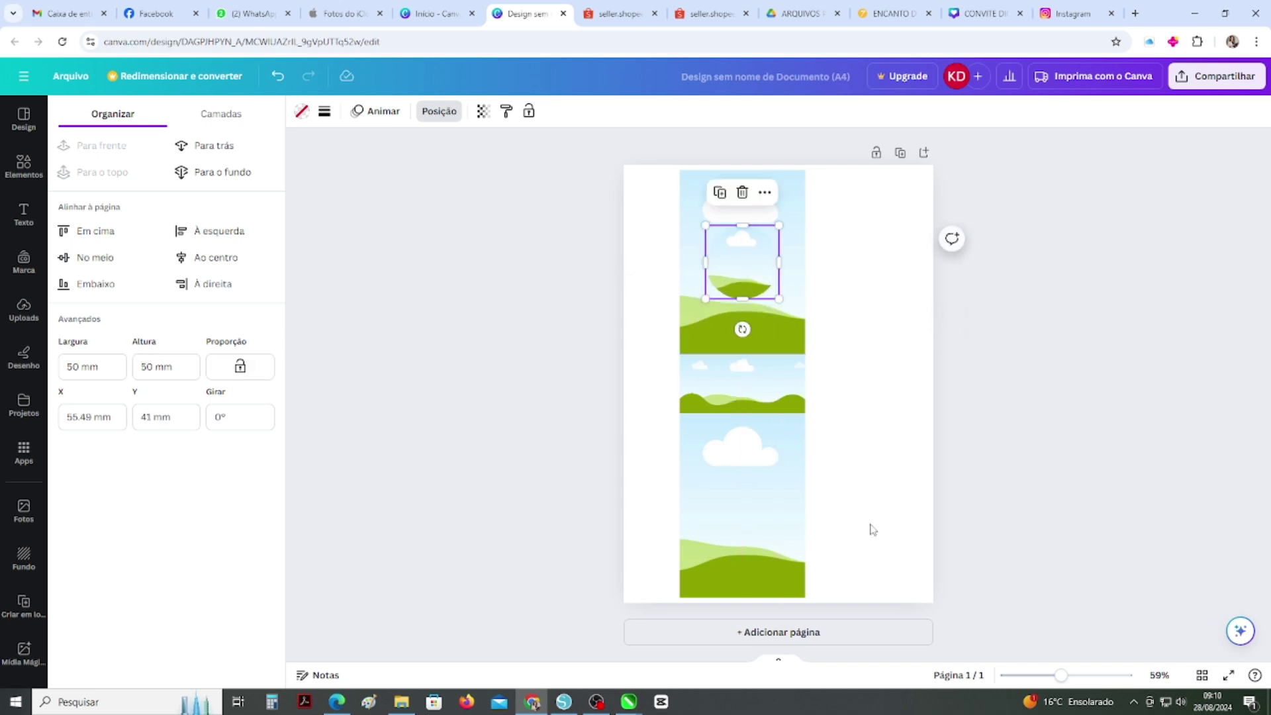
drag(1062, 675, 1070, 676)
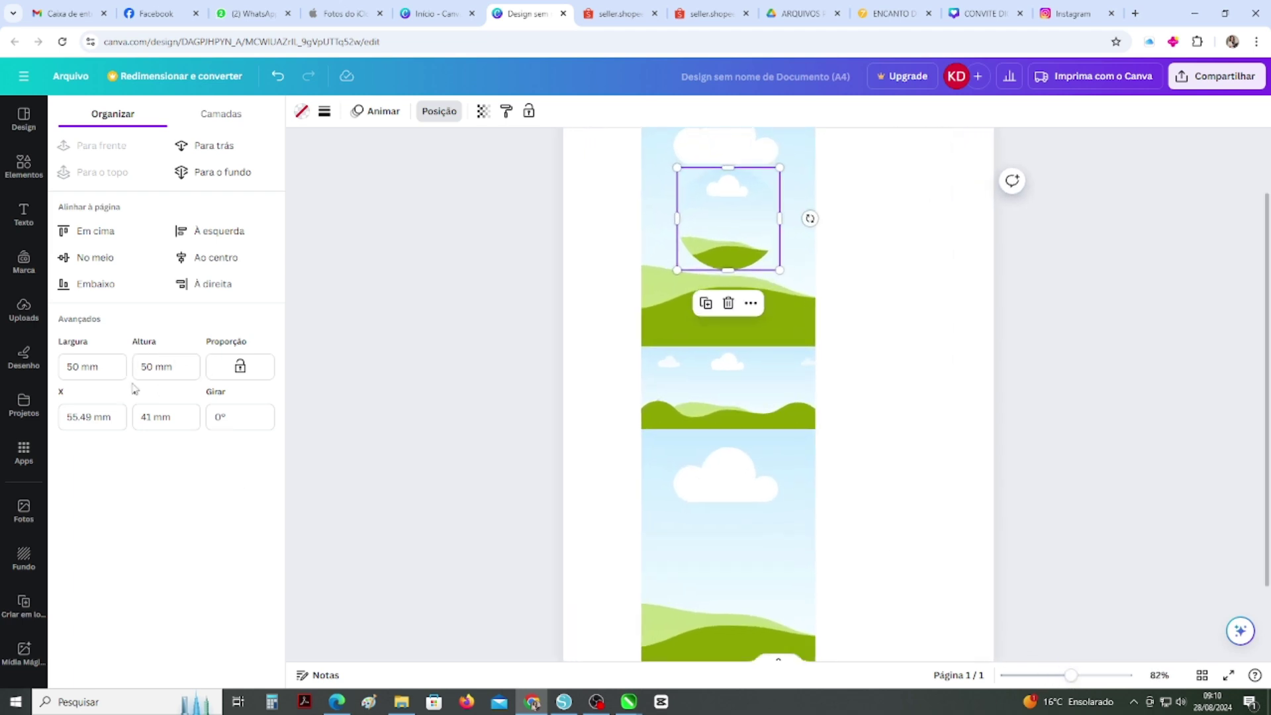
scroll(839, 380, up, 2)
mouse_move(726, 315)
mouse_down()
mouse_move(720, 335)
mouse_move(728, 300)
mouse_up()
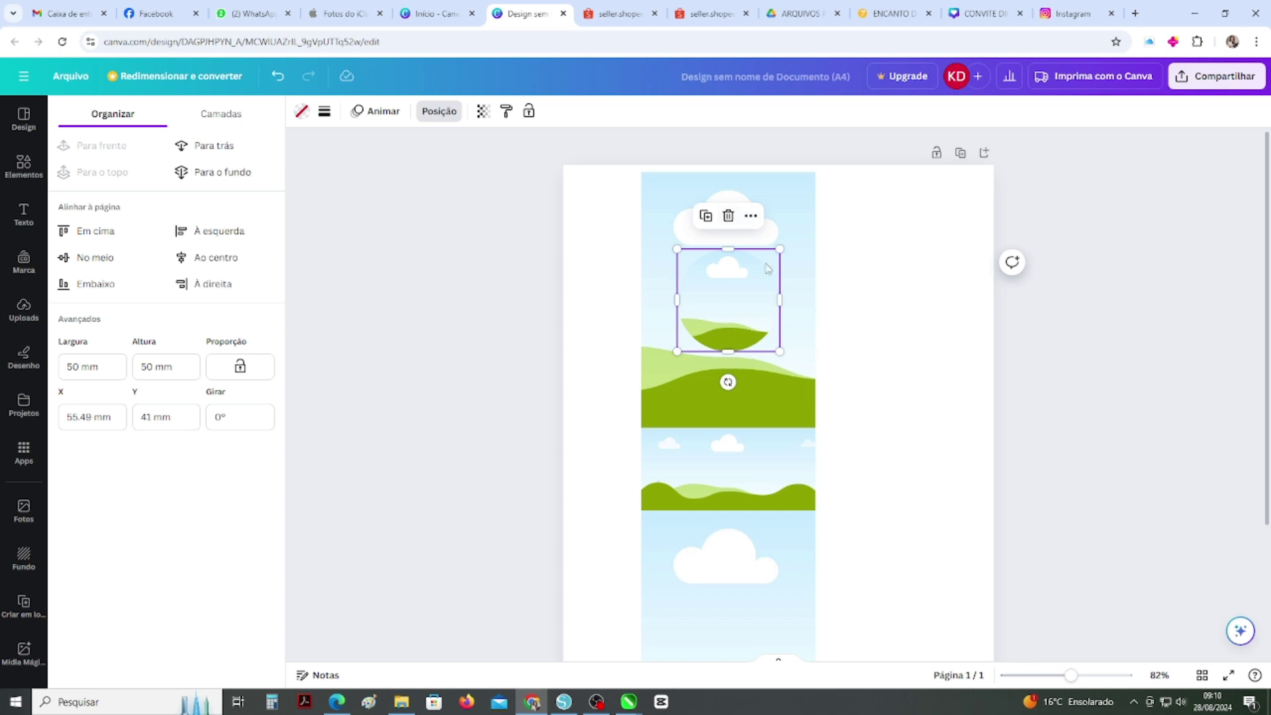
click(843, 354)
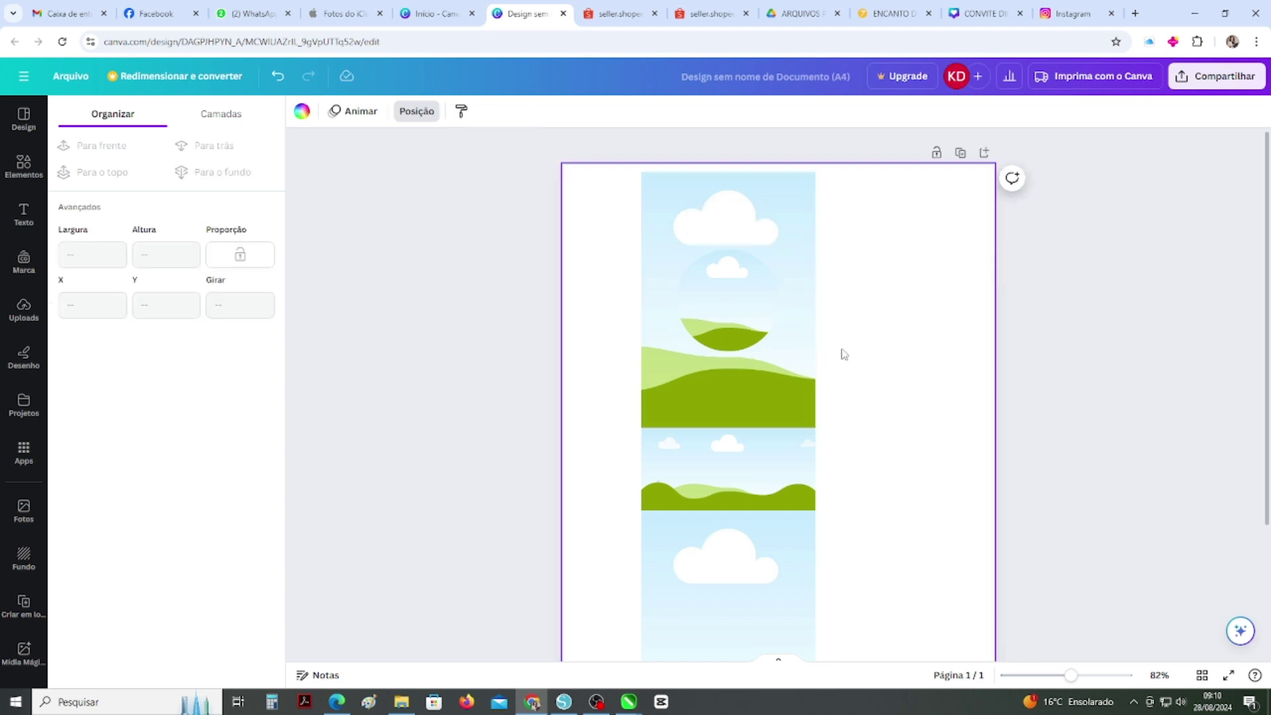
- Upload the Wonder Woman_08, Wonder Woman_09 and Wonder Woman_12 images from the Anita 07 Mulher Maravilha folder
click(25, 310)
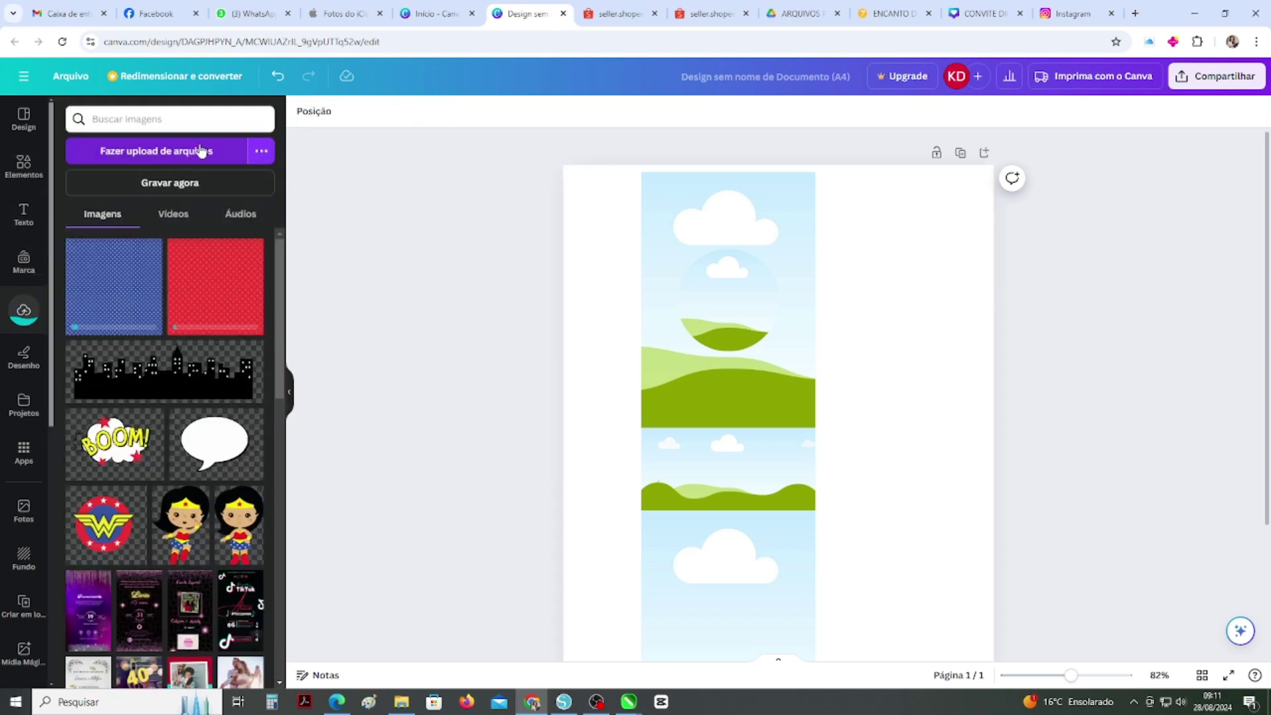
click(188, 154)
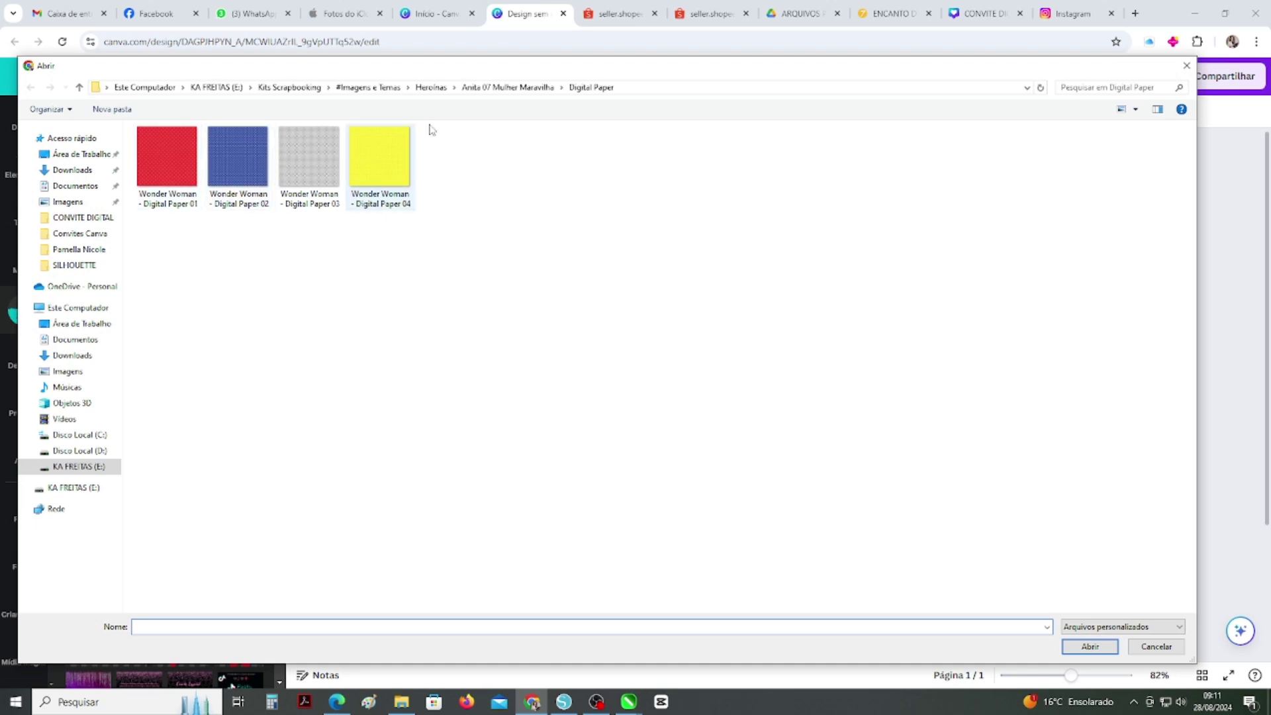
click(493, 88)
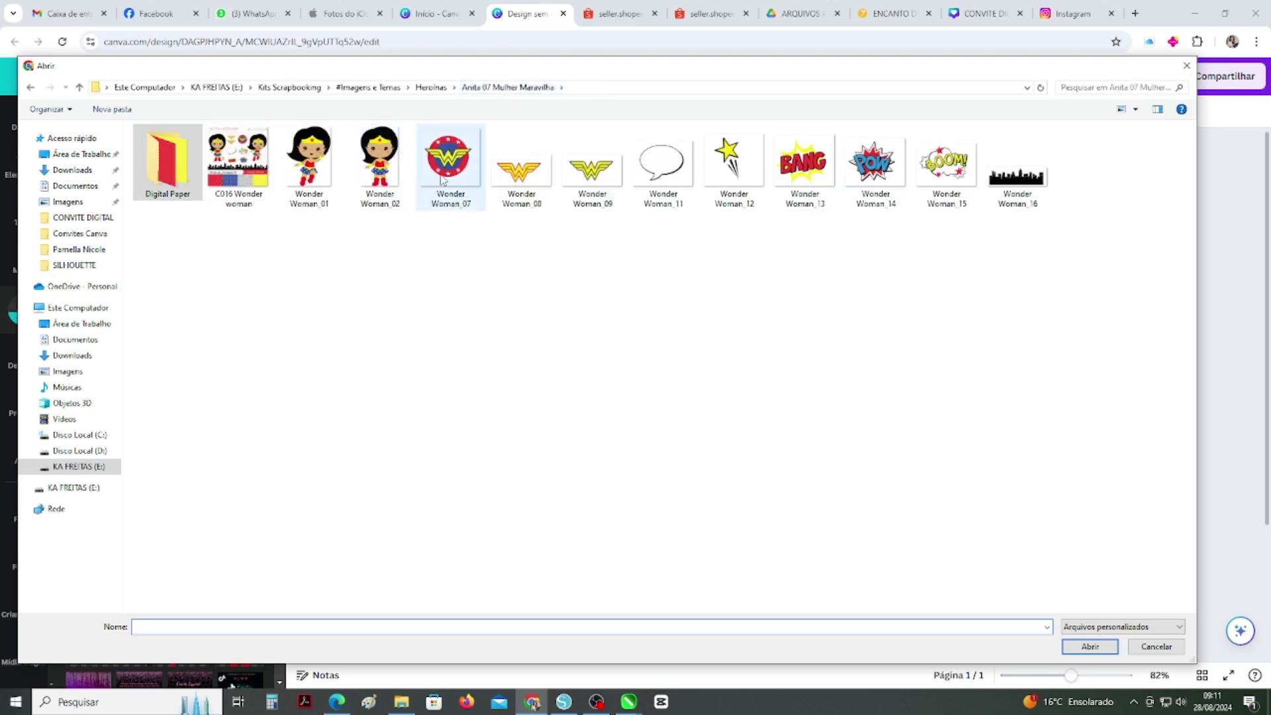
click(596, 182)
ctrl+click(517, 194)
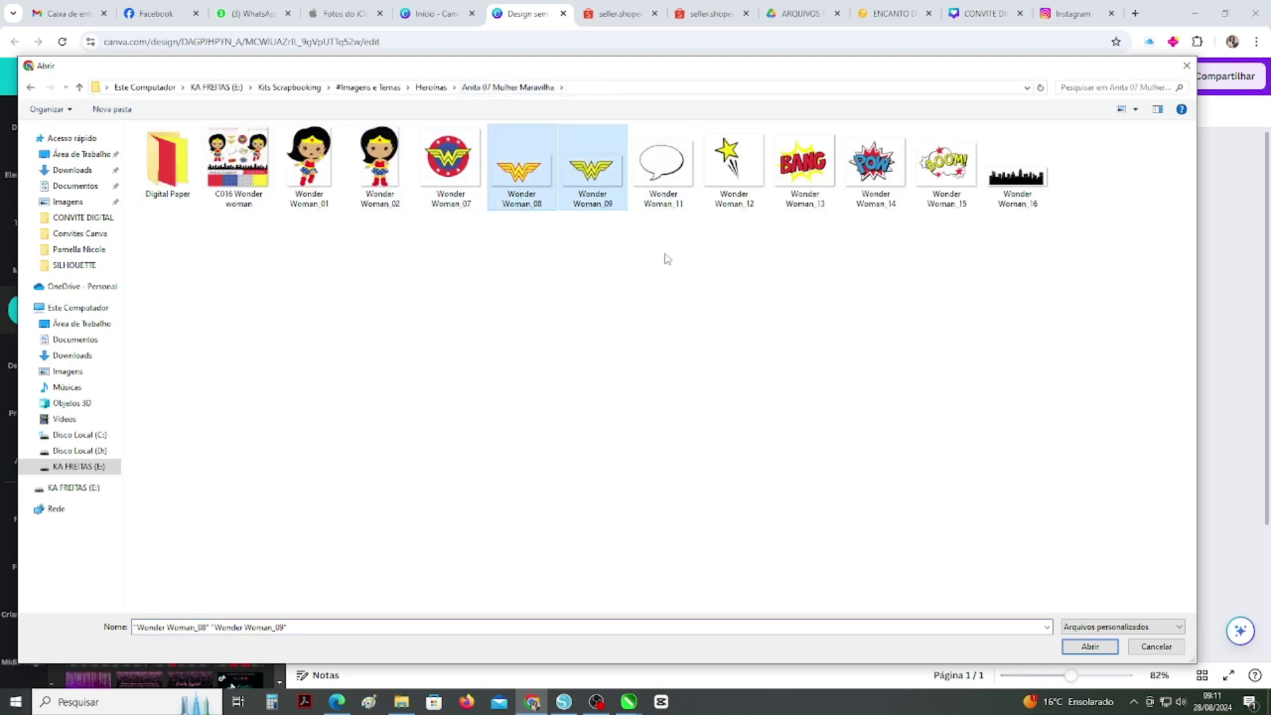
ctrl+click(735, 173)
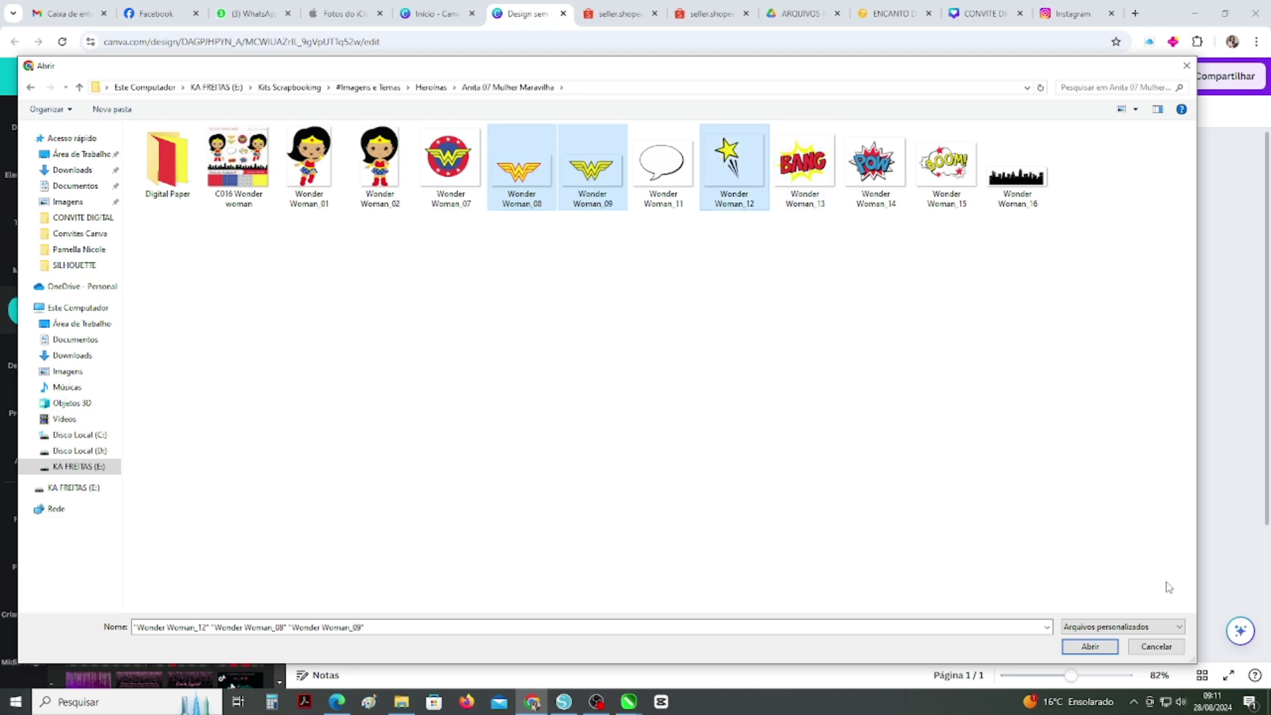
click(1089, 646)
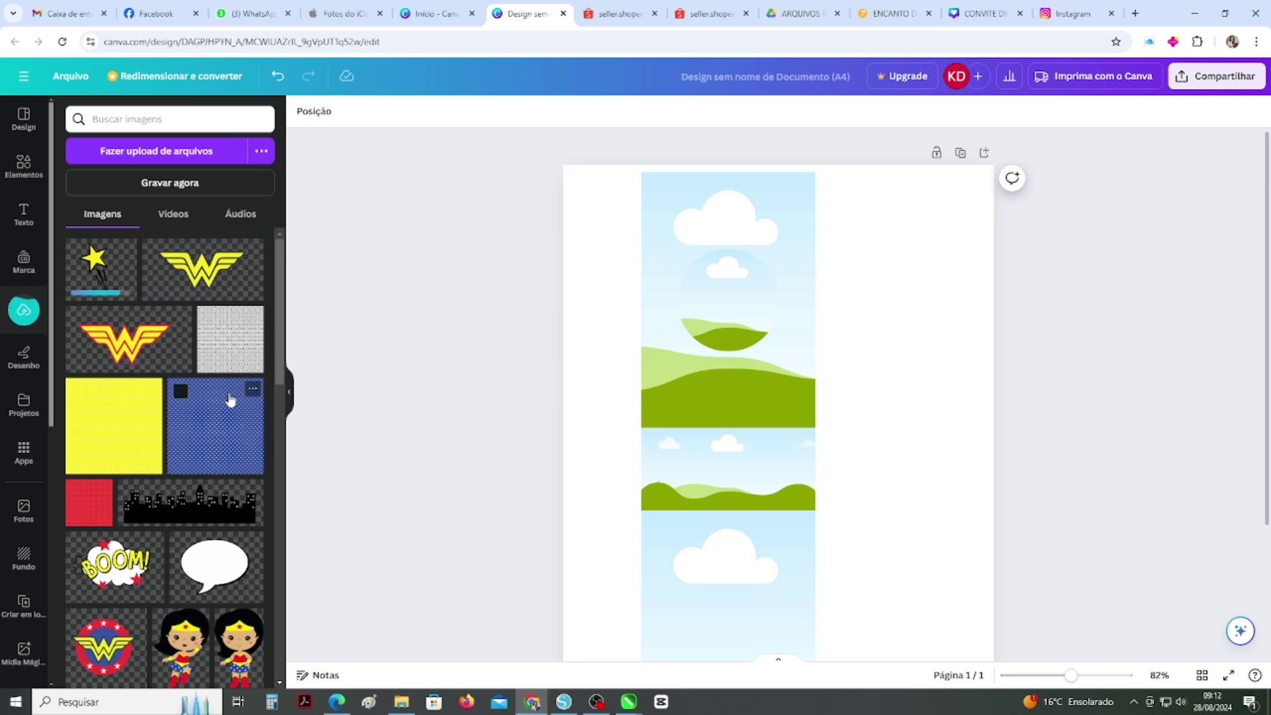
- Fill the uppermost and lowest frames with the red polka-dot paper and the short middle frame with the yellow paper
scroll(230, 399, down, 2)
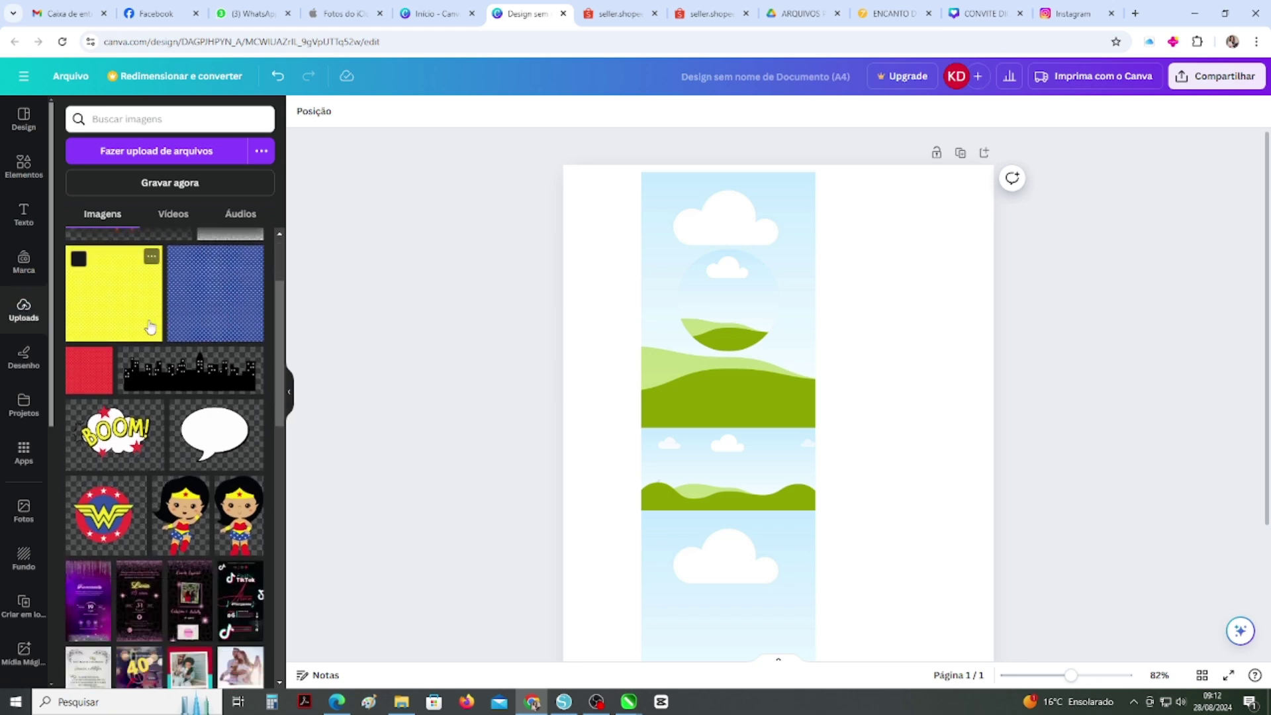
drag(136, 321, 661, 227)
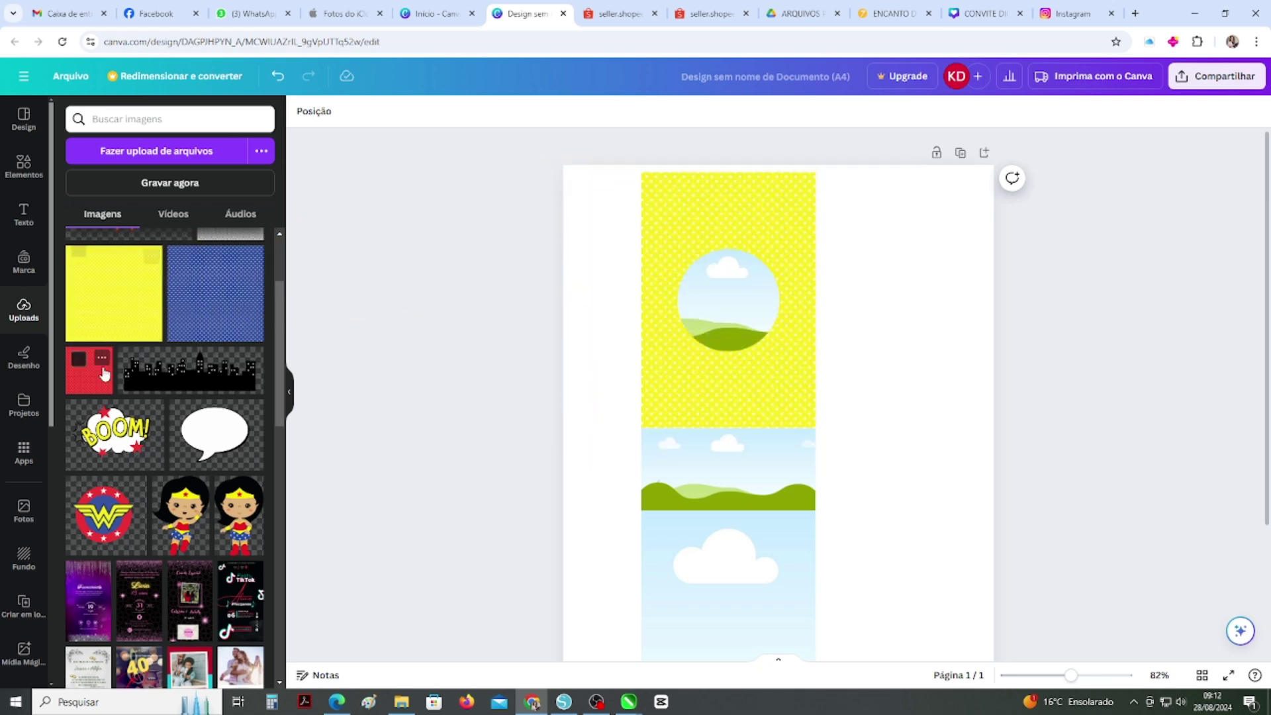
drag(99, 368, 678, 225)
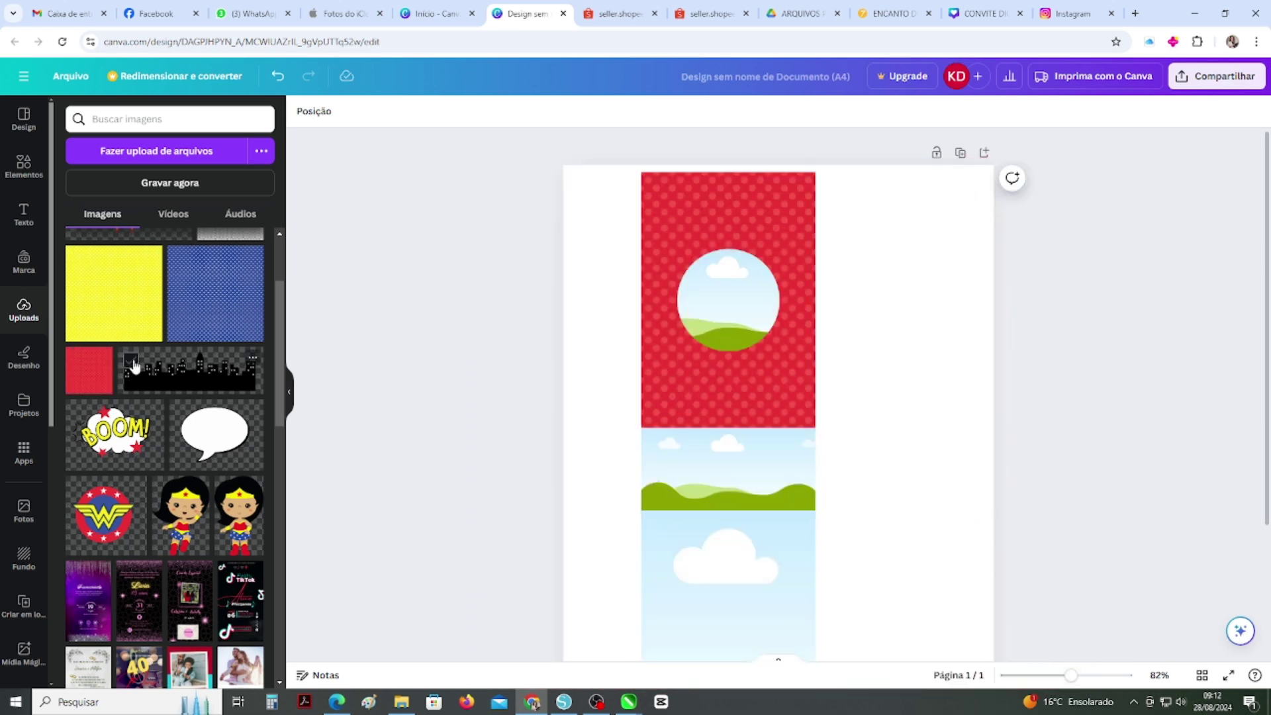
drag(159, 328, 715, 483)
drag(93, 387, 710, 544)
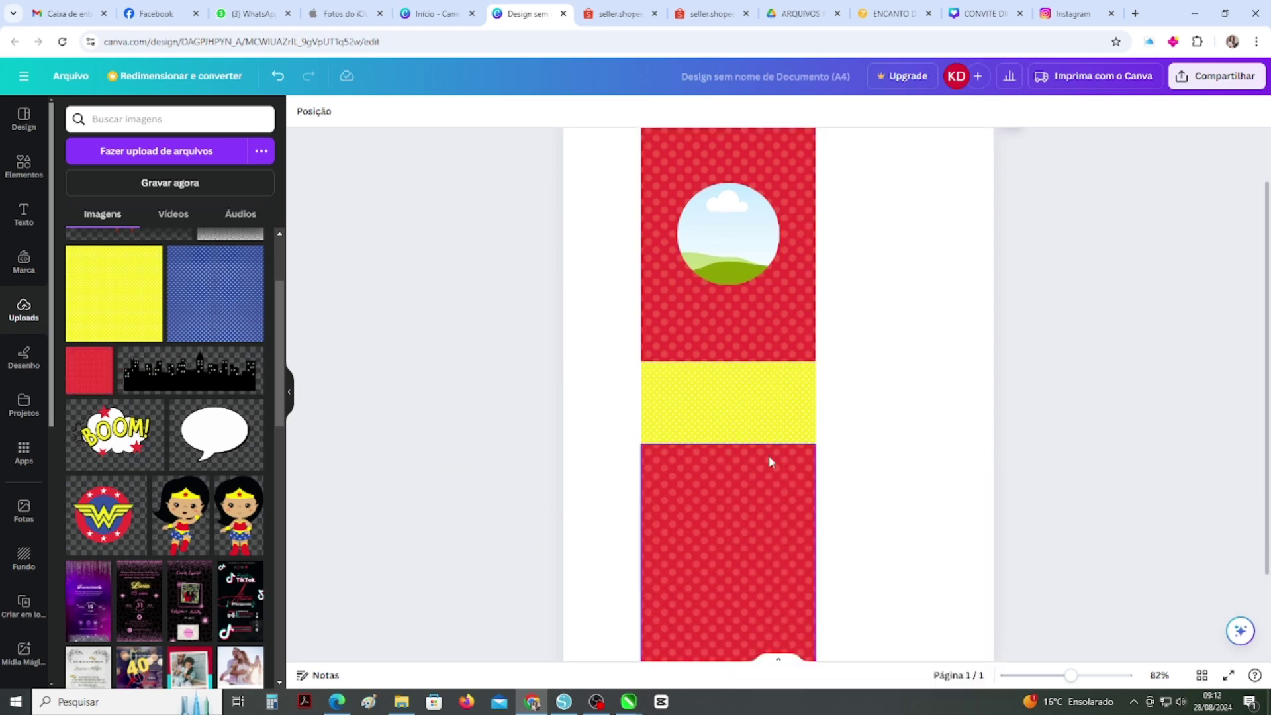
click(203, 388)
drag(728, 480, 689, 463)
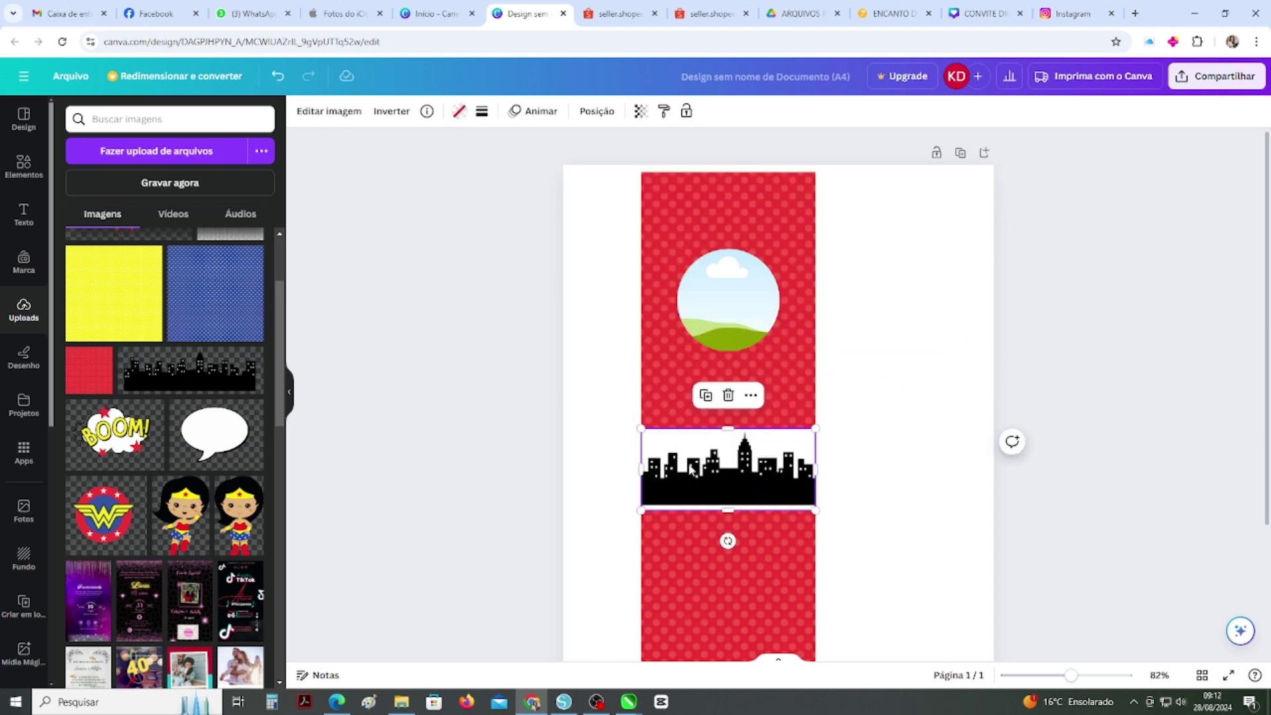
click(277, 75)
click(278, 76)
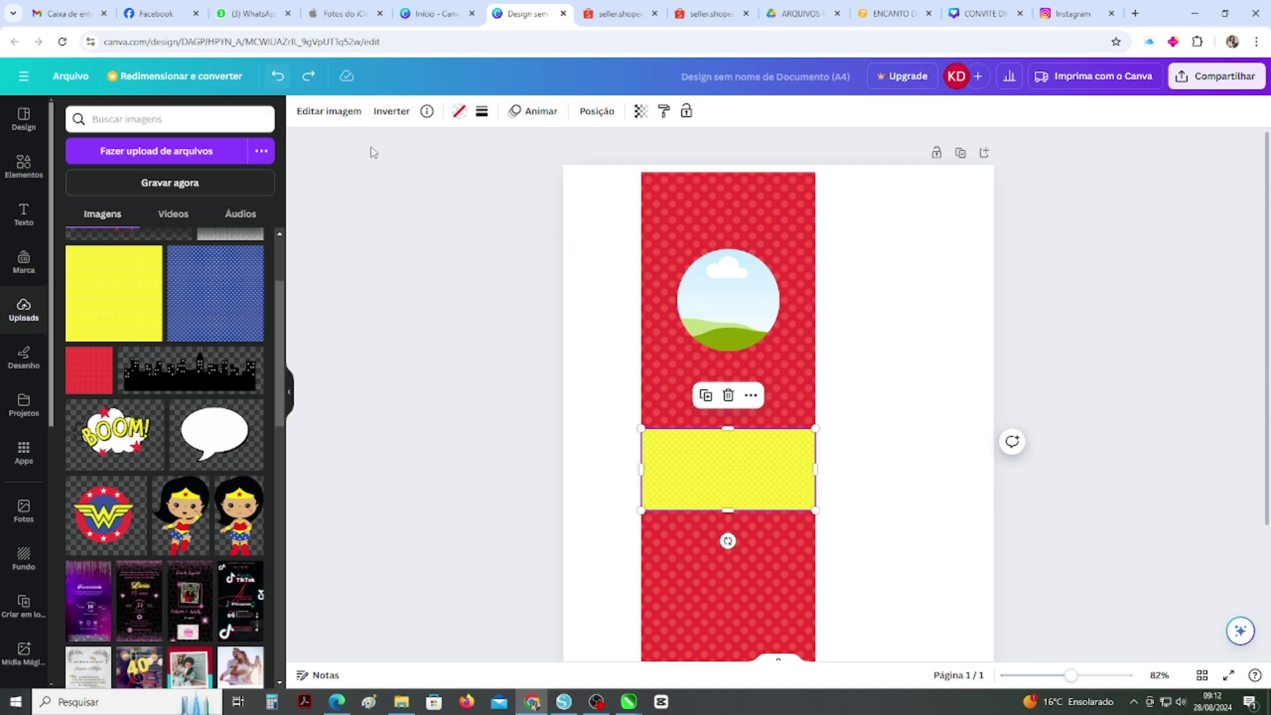
- Lock the uppermost red frame so that images placed over it do not drop into it
click(667, 379)
right_click(667, 380)
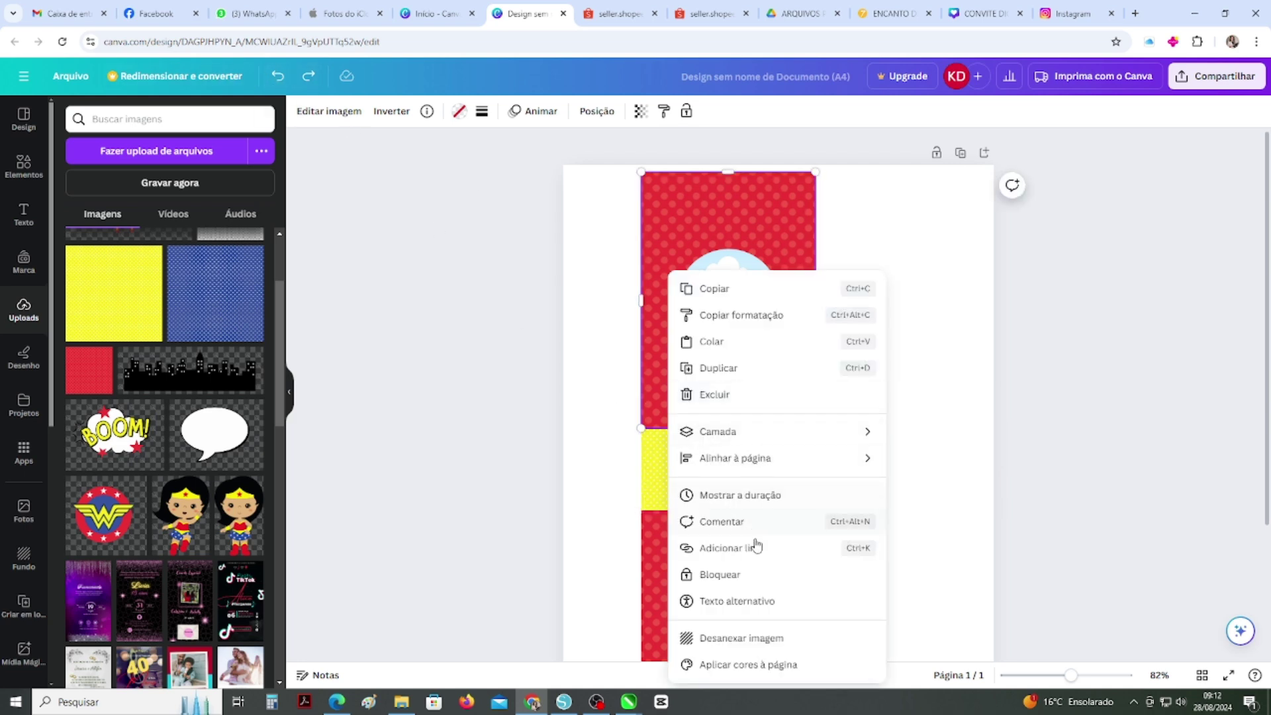
click(759, 576)
- Add the black city skyline along the lower edge of the uppermost red frame and crop it at the frame's right edge
click(246, 381)
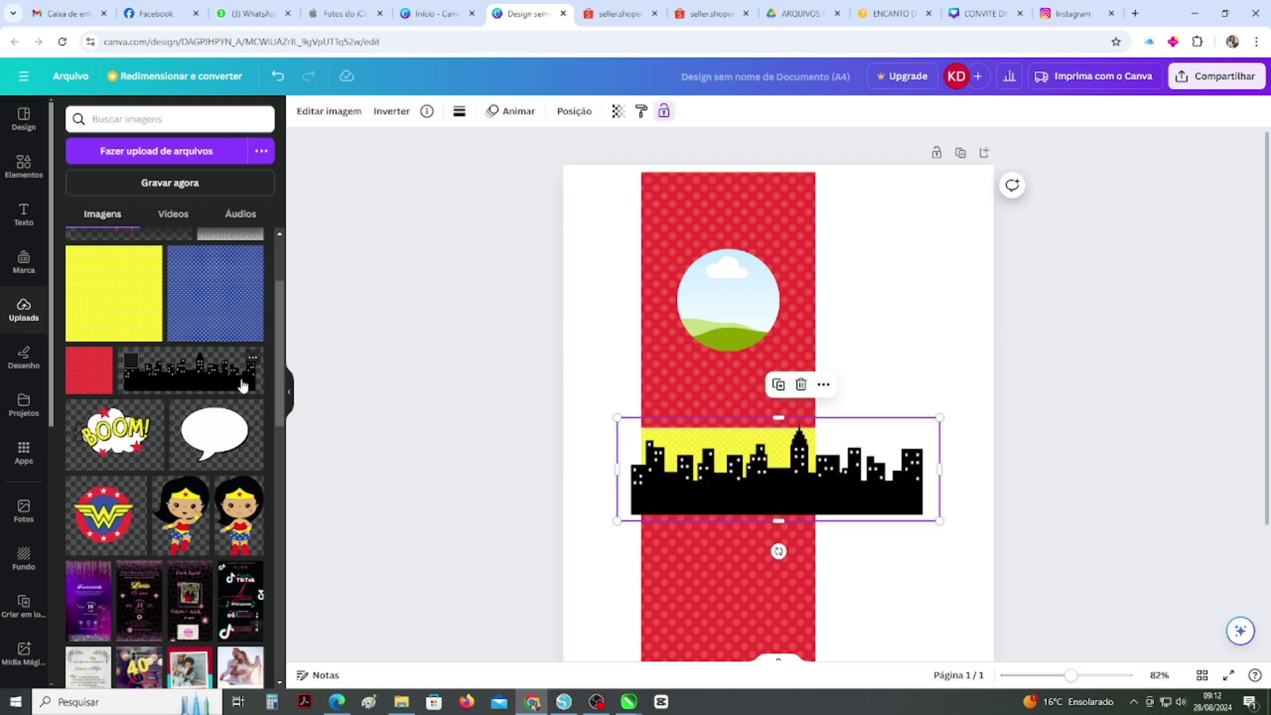
drag(750, 490, 765, 399)
drag(953, 380, 816, 383)
click(857, 397)
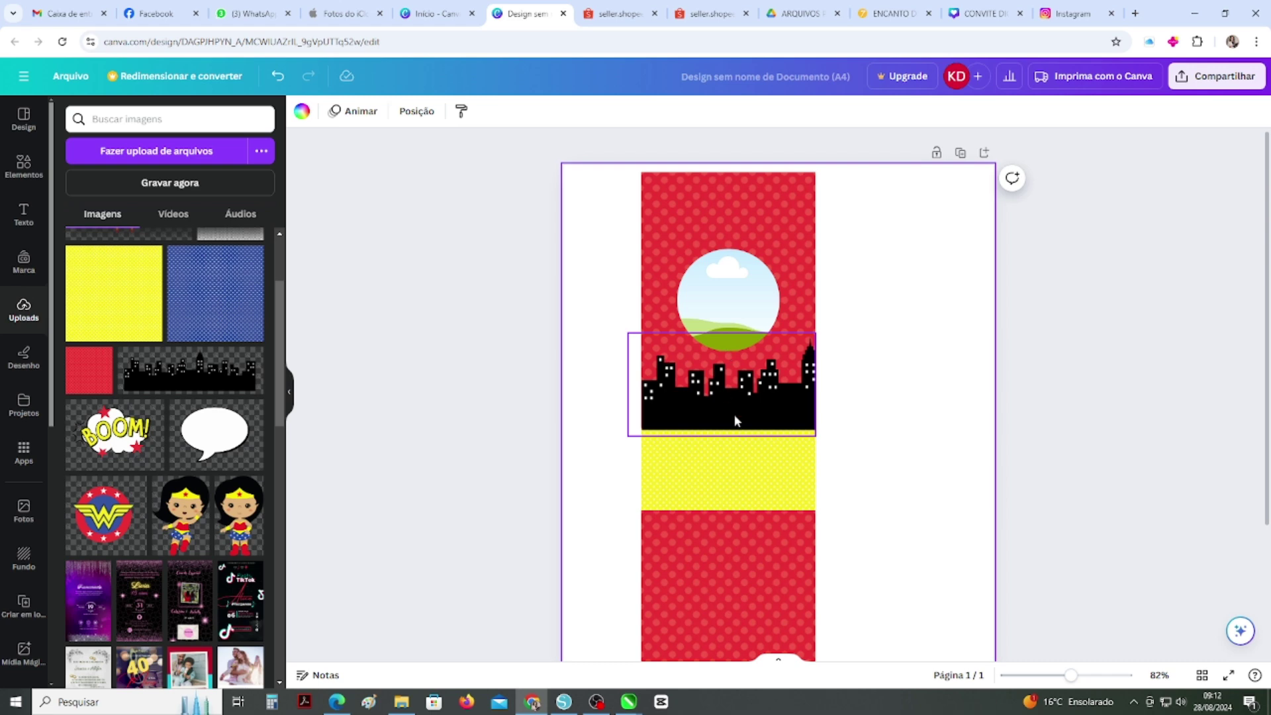
right_click(789, 305)
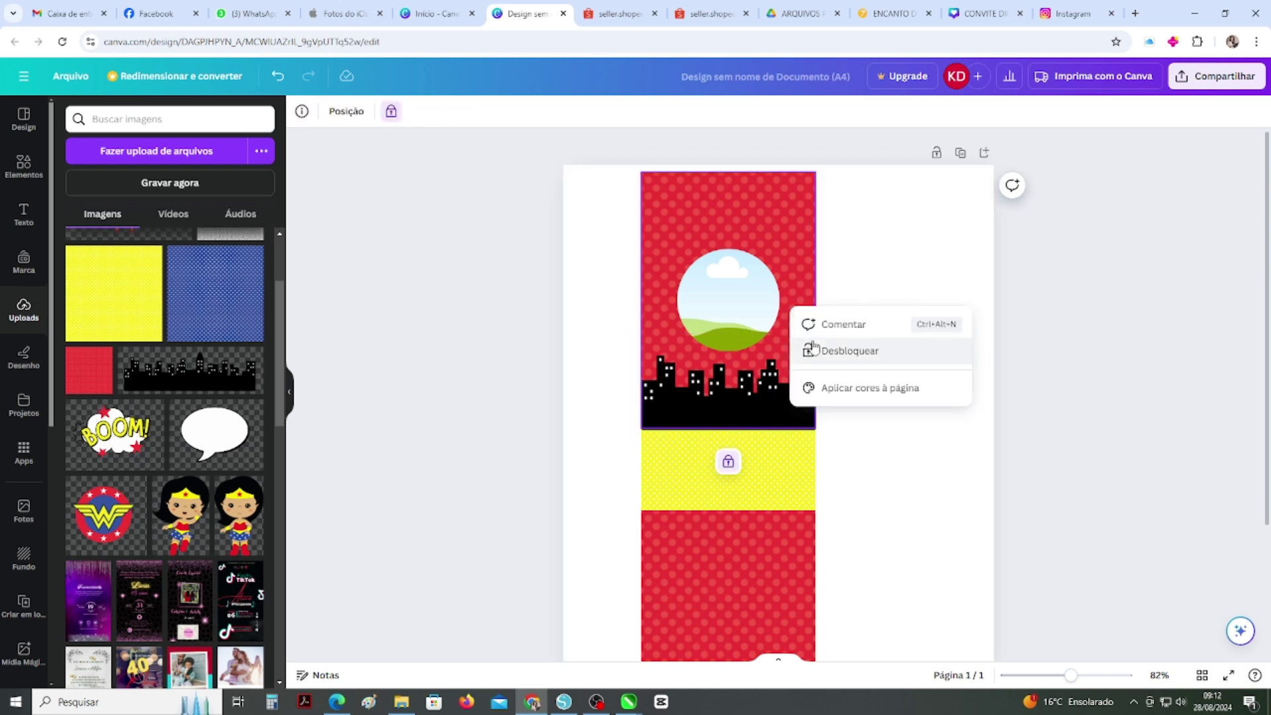
click(861, 276)
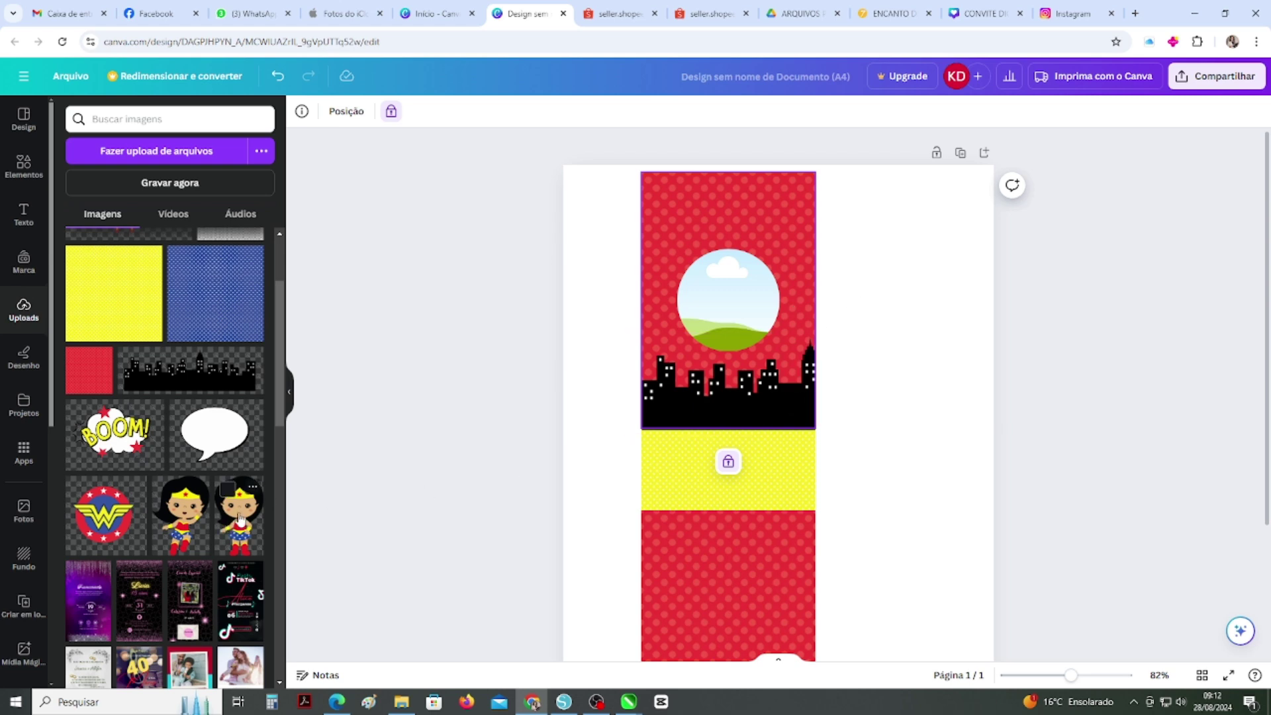
- Add the BOOM! image and shrink it into the upper-right corner of the uppermost red frame
click(131, 449)
drag(821, 457, 879, 339)
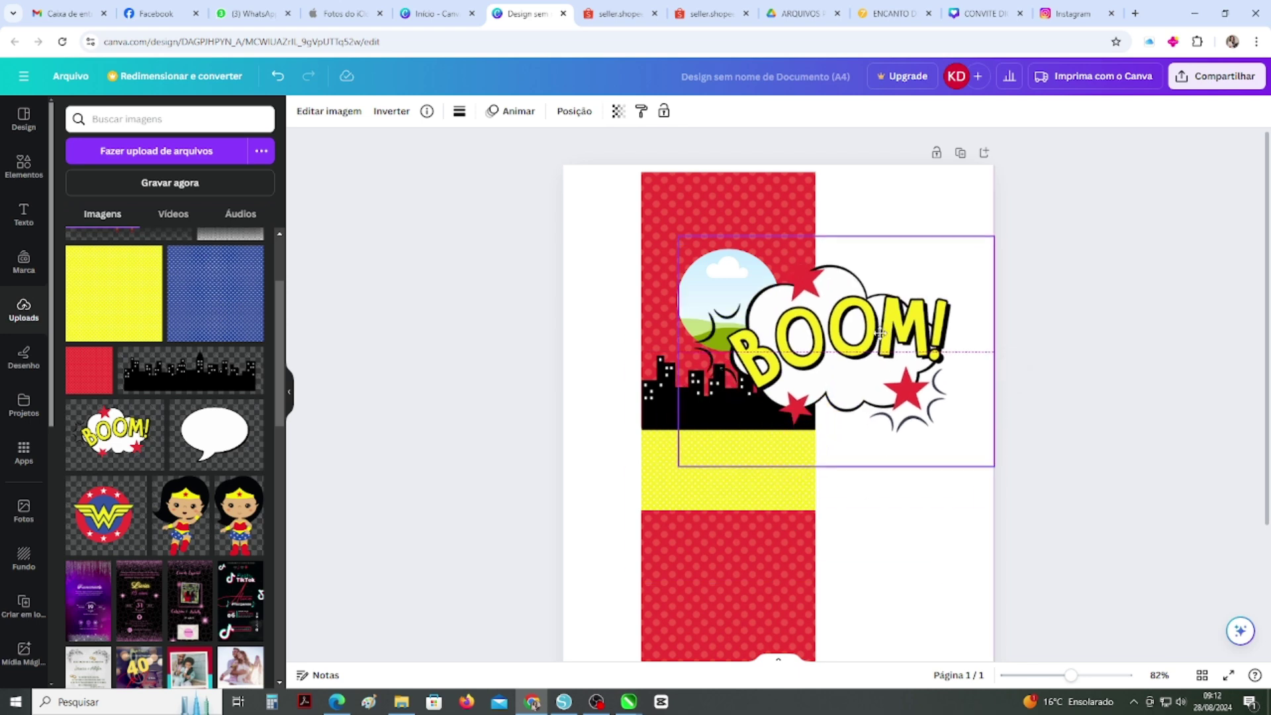
drag(974, 250, 773, 201)
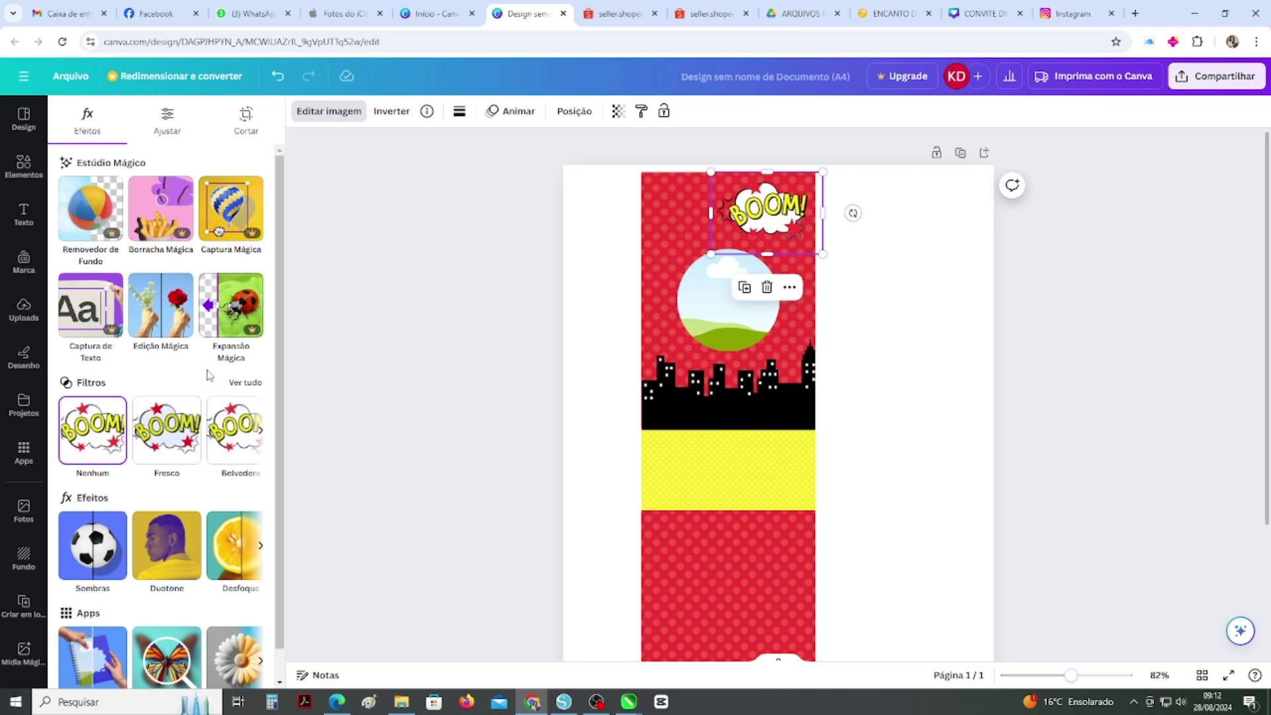
- Apply the Projetada shadow effect to the BOOM! image
click(247, 380)
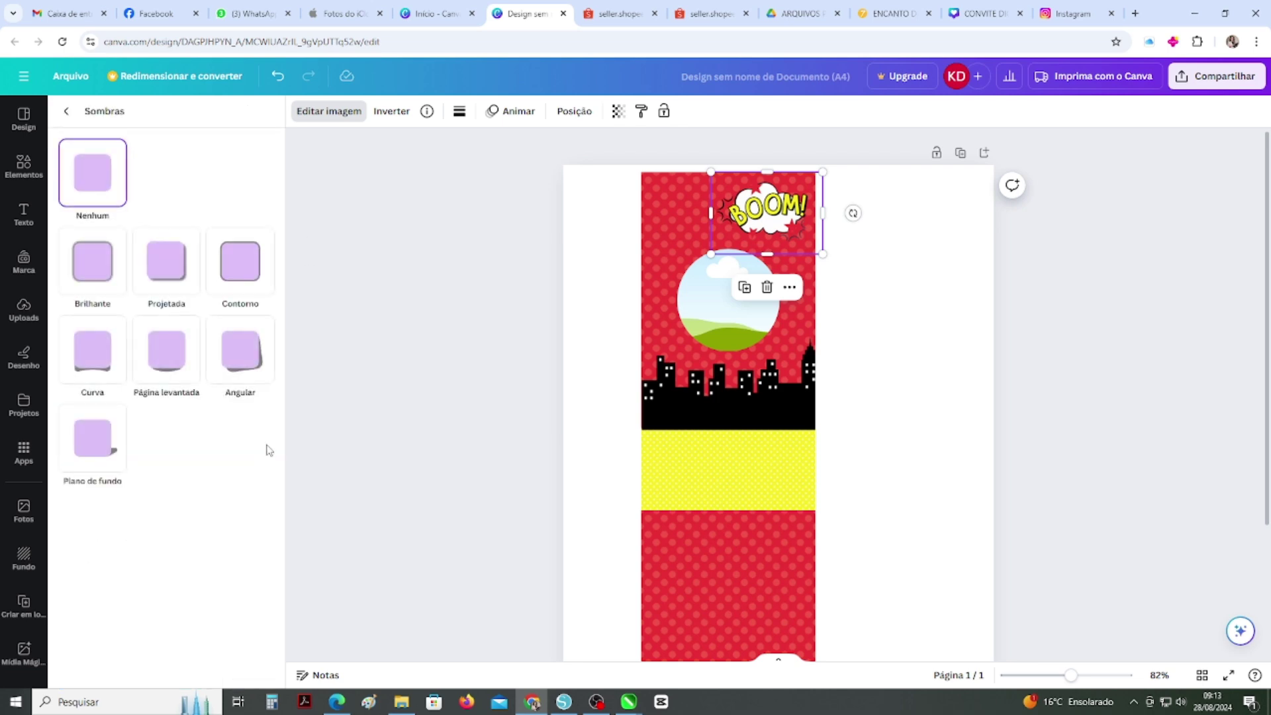
click(186, 275)
click(505, 331)
click(507, 338)
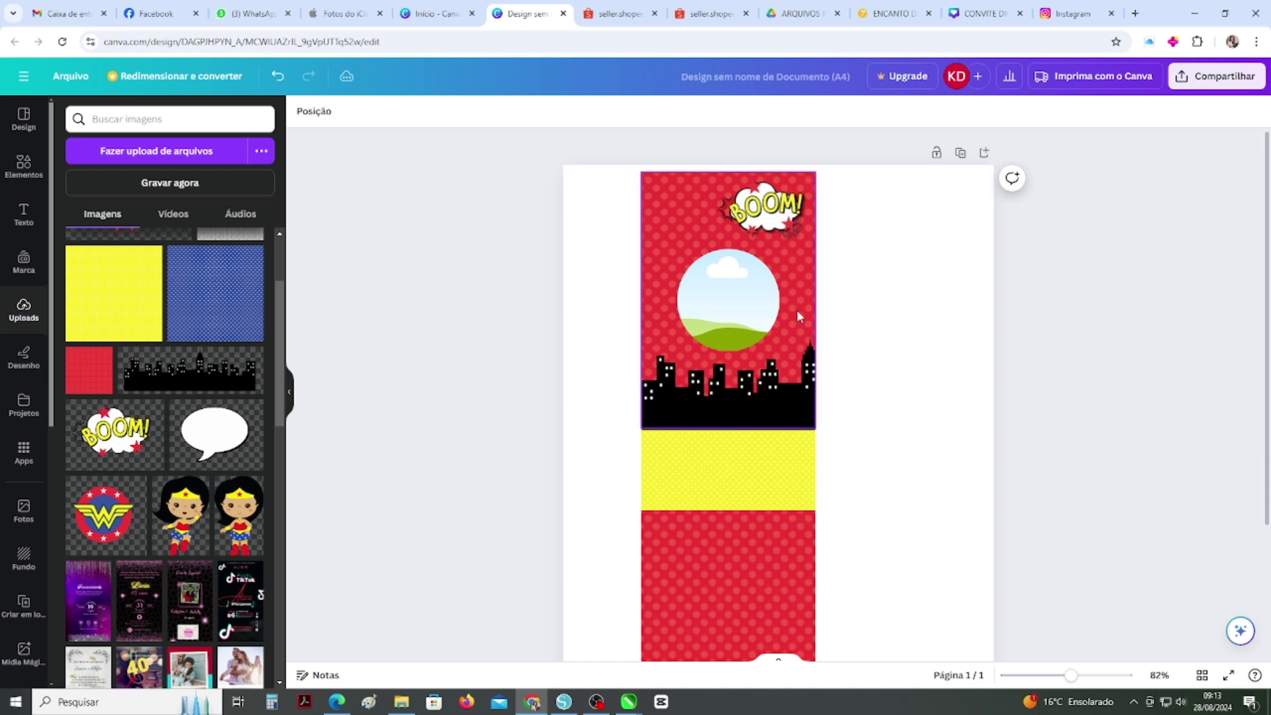
- Fill the circular frame with a lighter red from the colours present in the photo
click(739, 316)
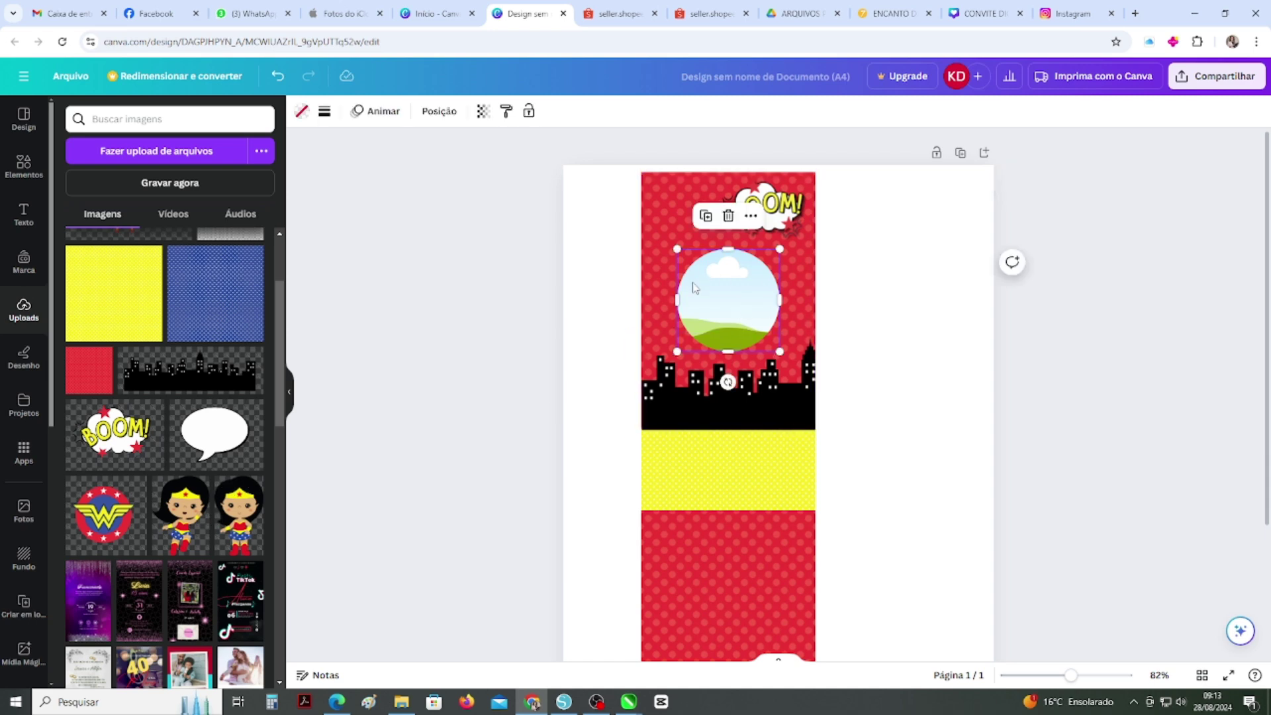
click(303, 114)
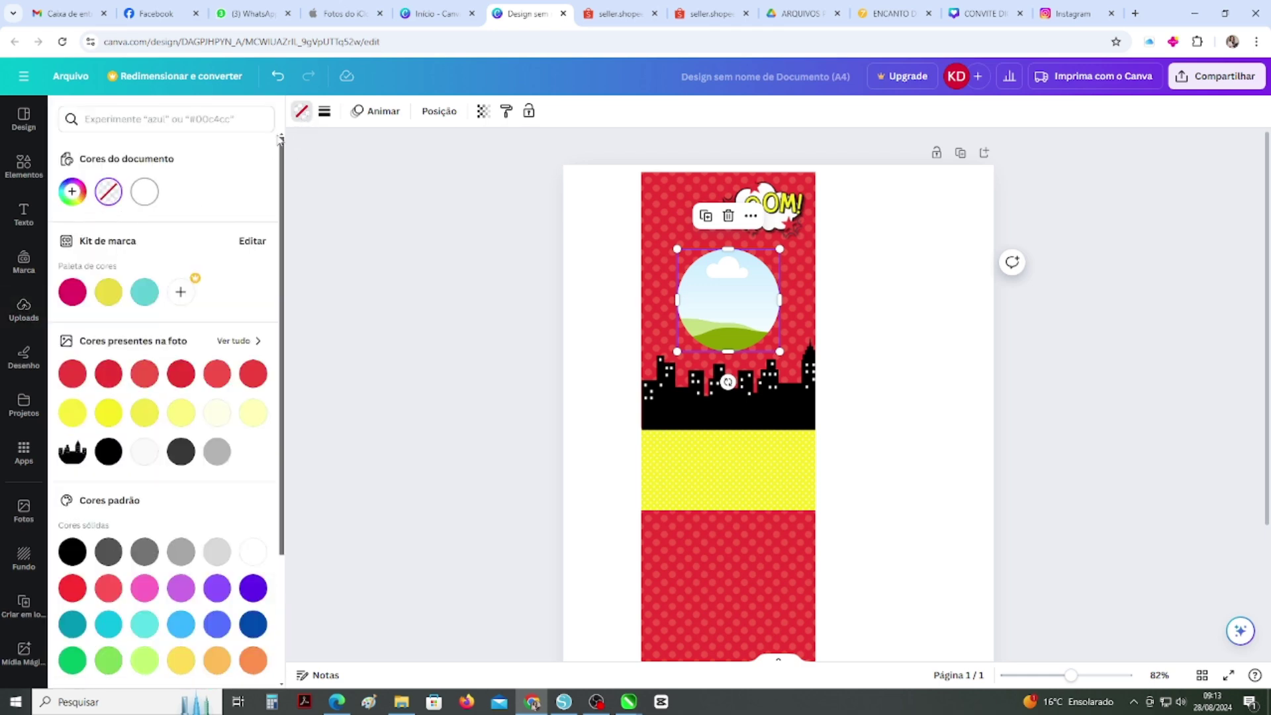
click(184, 375)
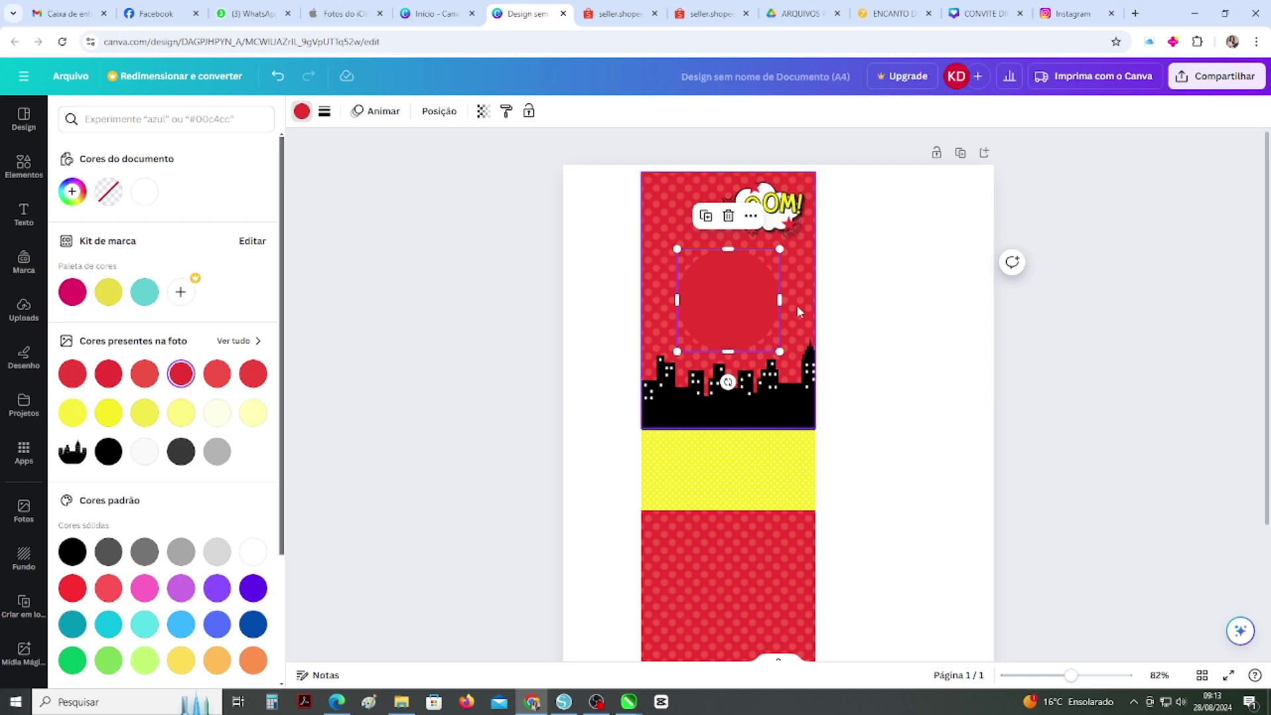
click(217, 373)
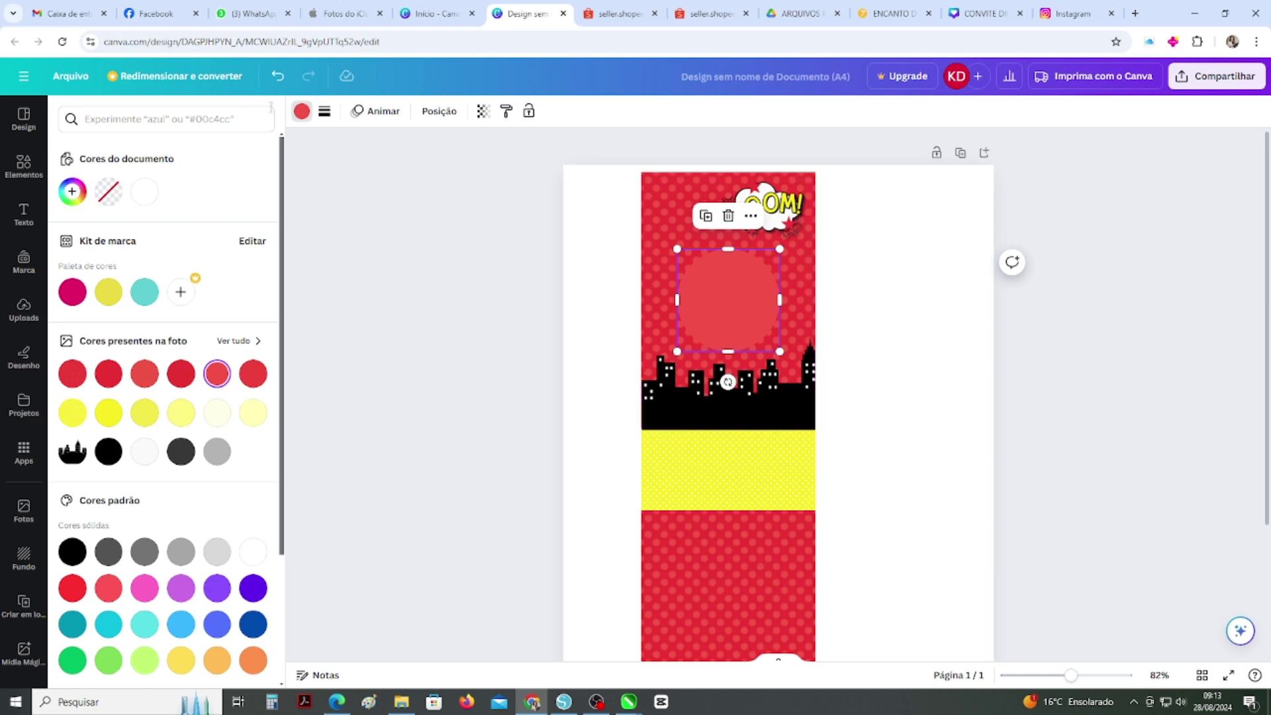
- Give the circular frame a solid border with a thickness of 1
click(324, 112)
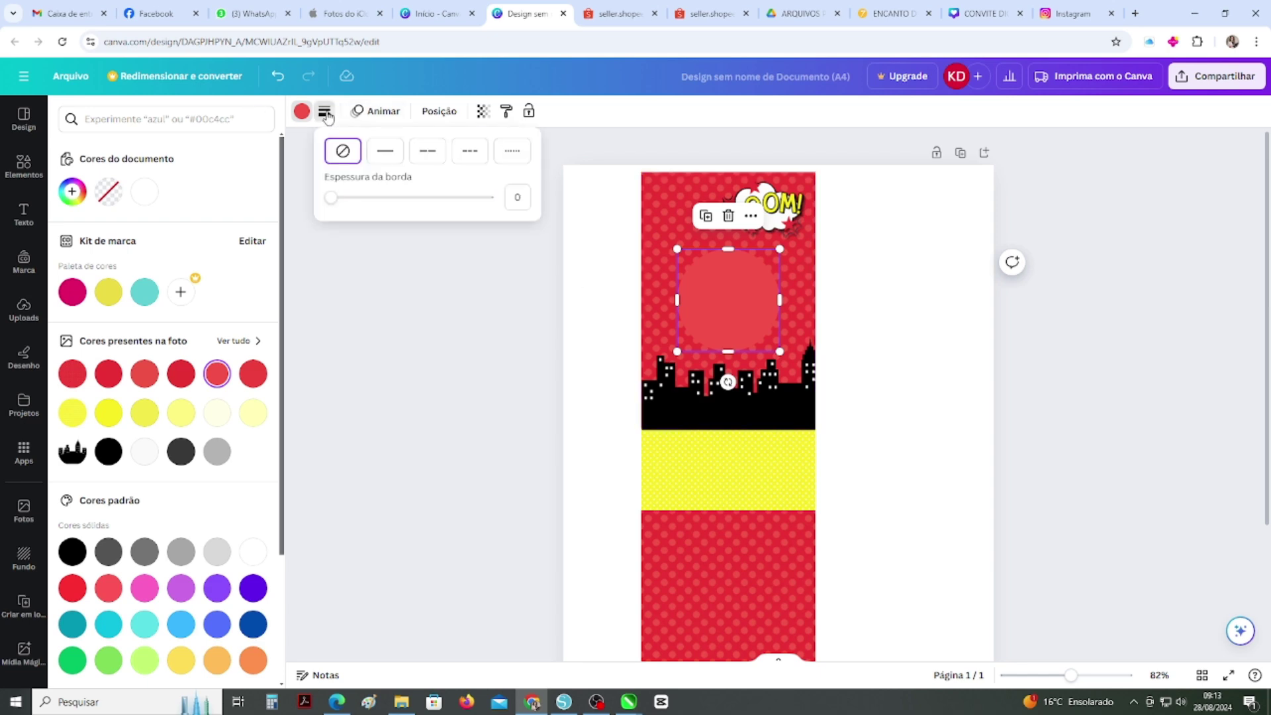
click(383, 151)
drag(356, 198, 374, 198)
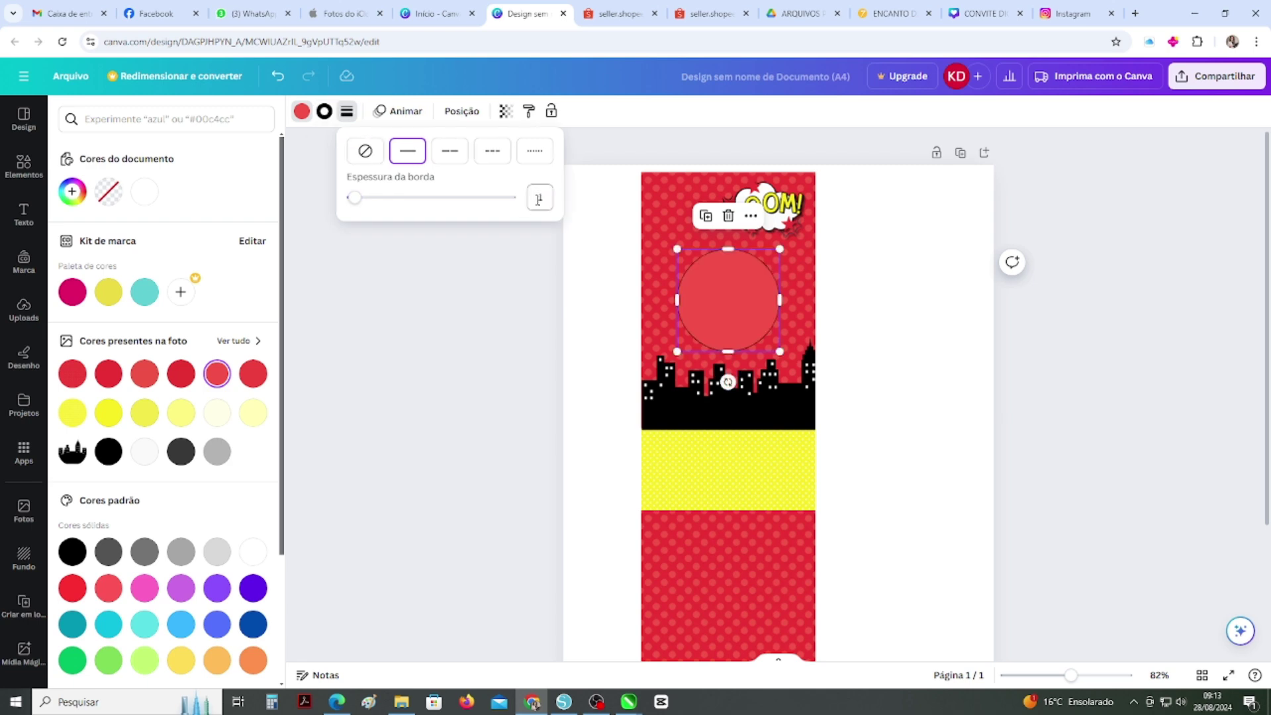
- Change the circle's fill to the darker red from the photo colours and its border to the pale cream shade
click(114, 415)
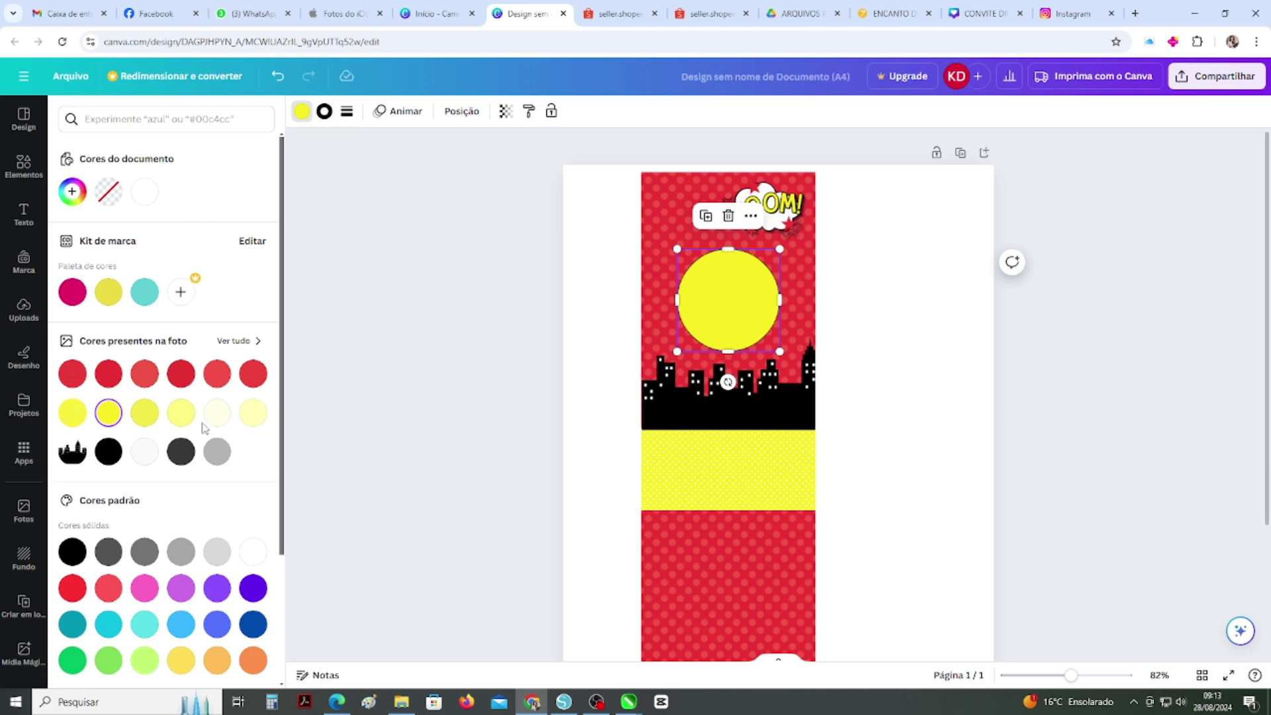
click(182, 376)
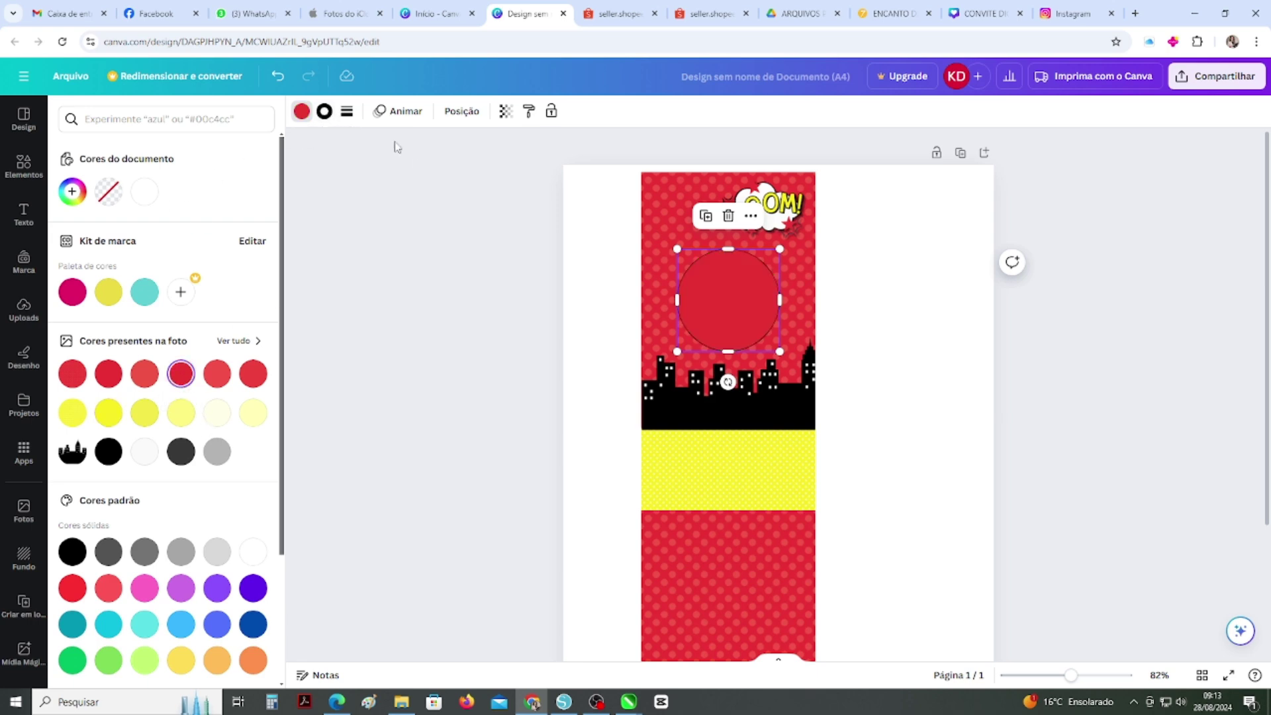
click(327, 112)
click(220, 414)
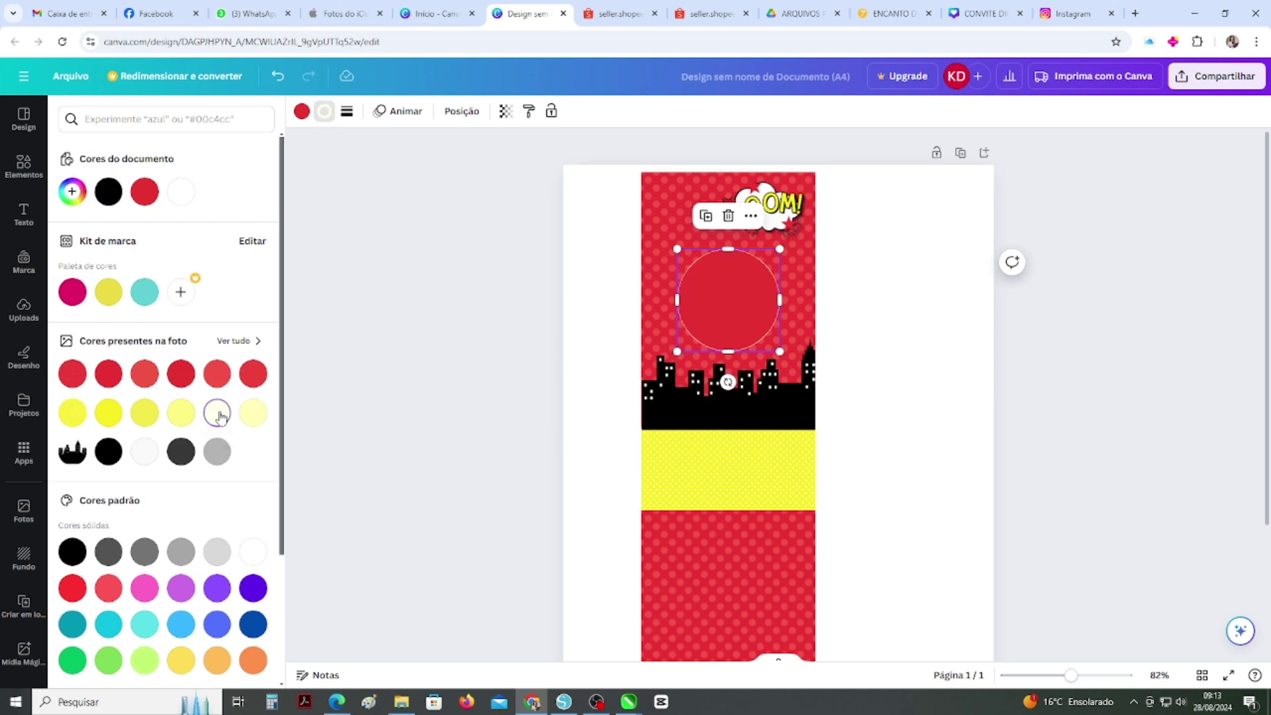
click(876, 333)
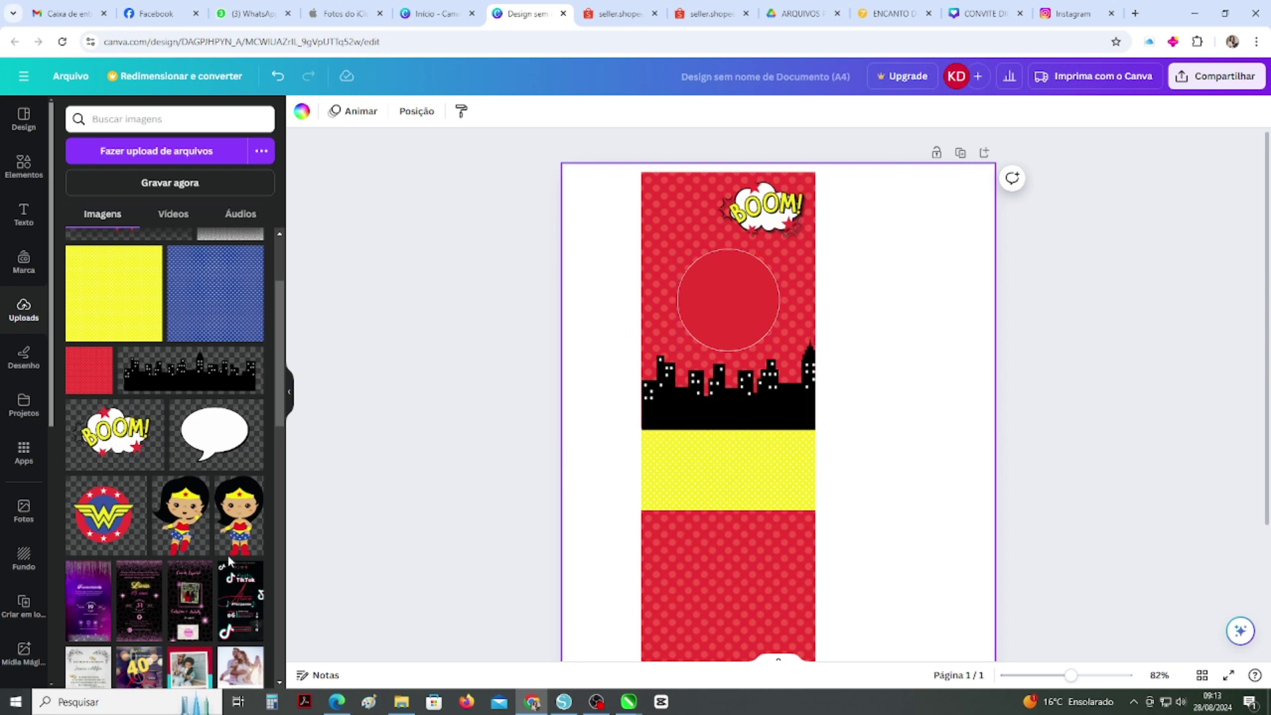
- Add the long-haired Wonder Woman figure at the lower left of the uppermost frame and the round WW emblem at its lower right
click(186, 544)
drag(897, 304, 703, 338)
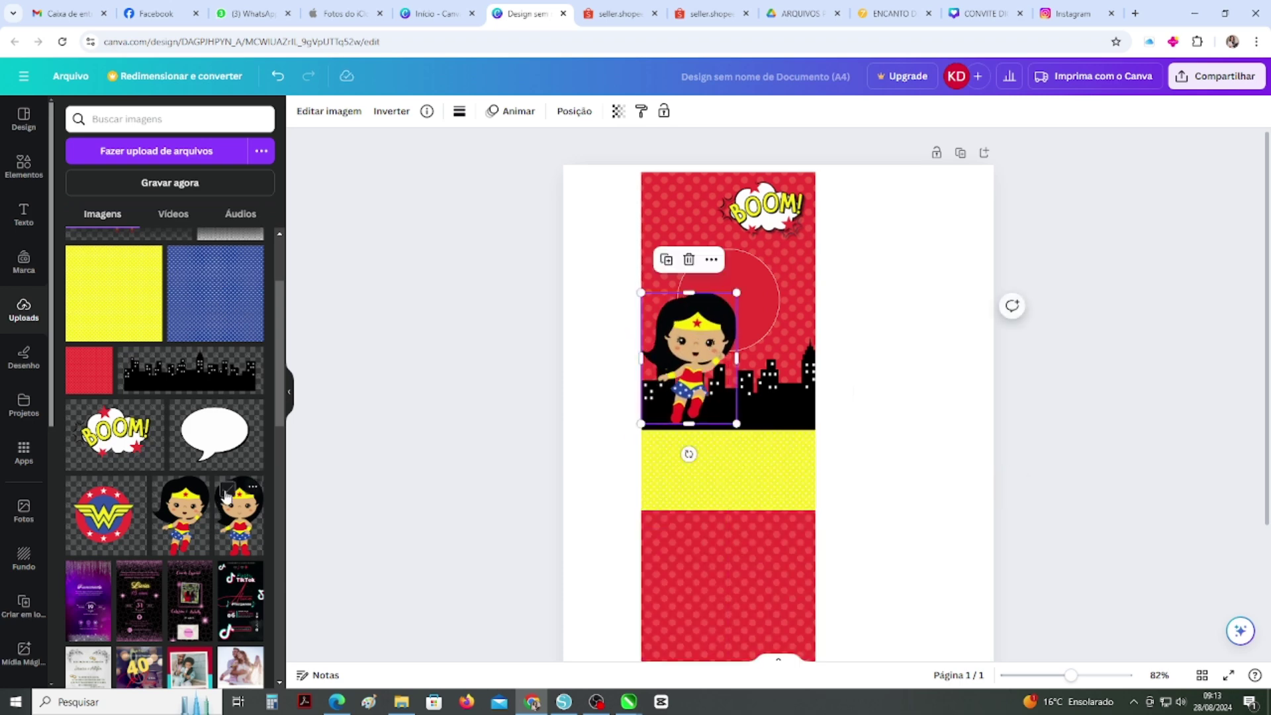
drag(79, 488, 948, 375)
drag(966, 453, 788, 382)
- Apply the Projetada shadow effect to the Wonder Woman figure
click(702, 386)
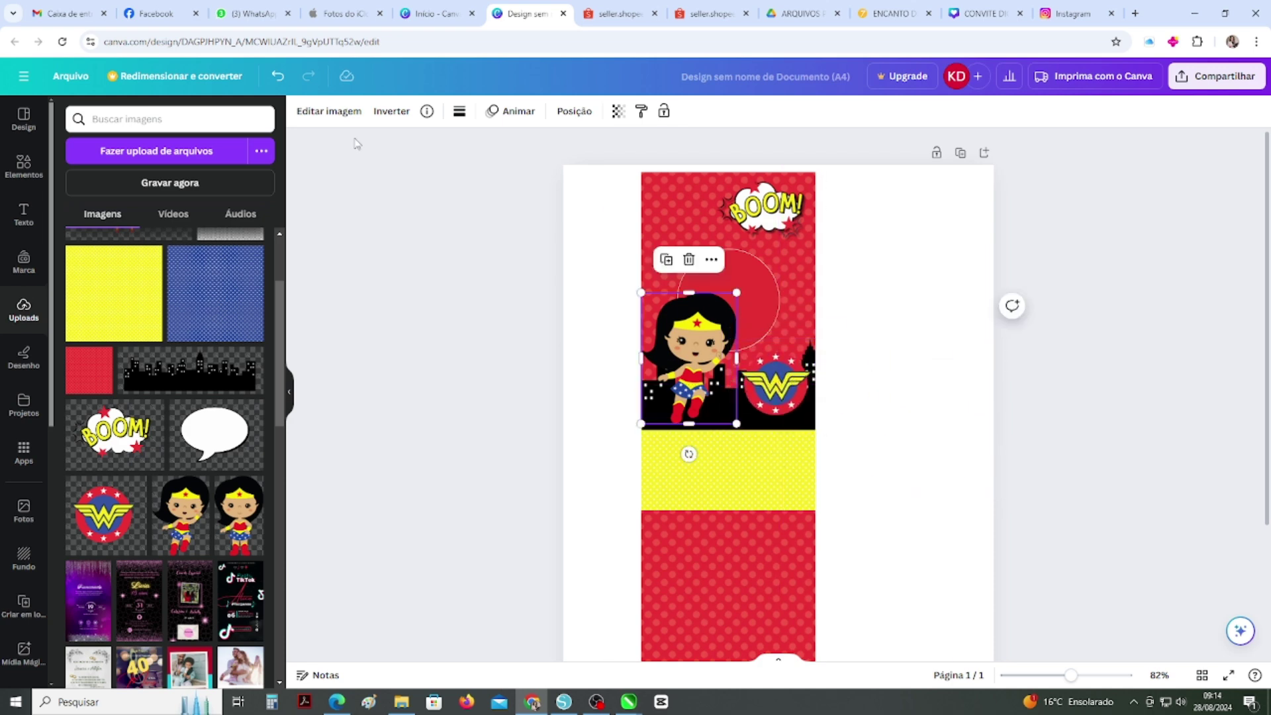
click(329, 110)
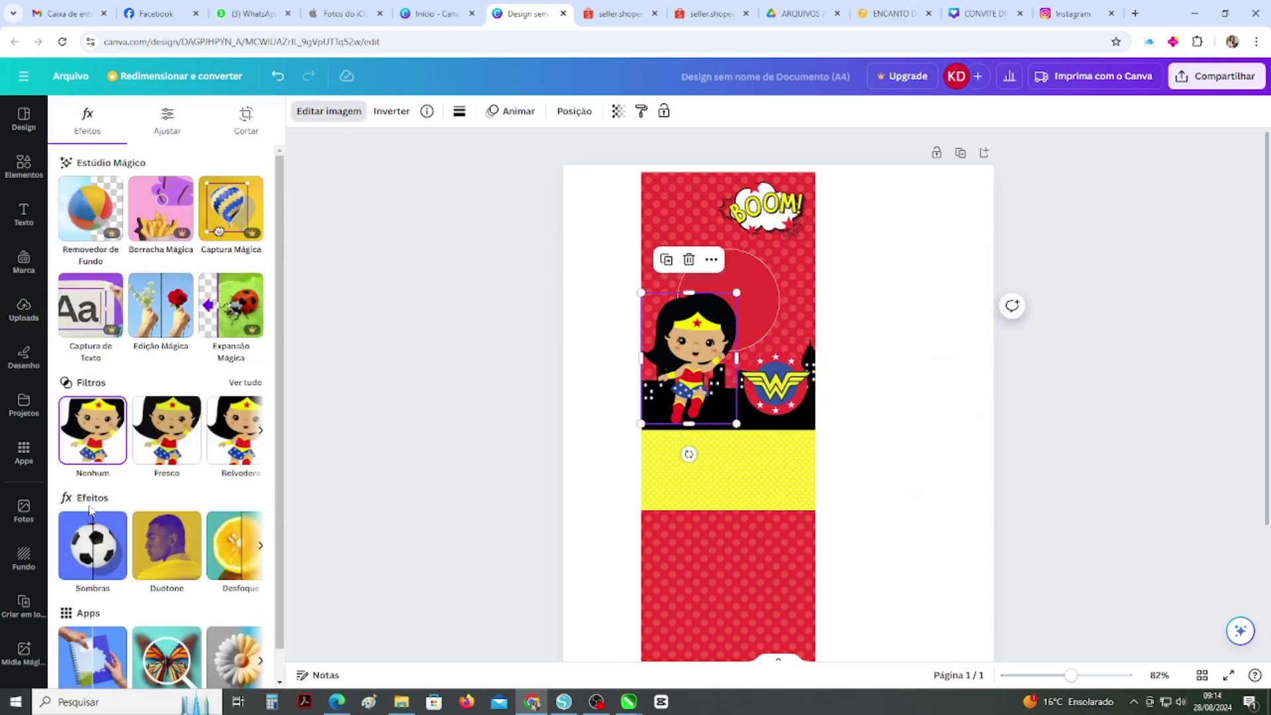
click(92, 539)
click(167, 263)
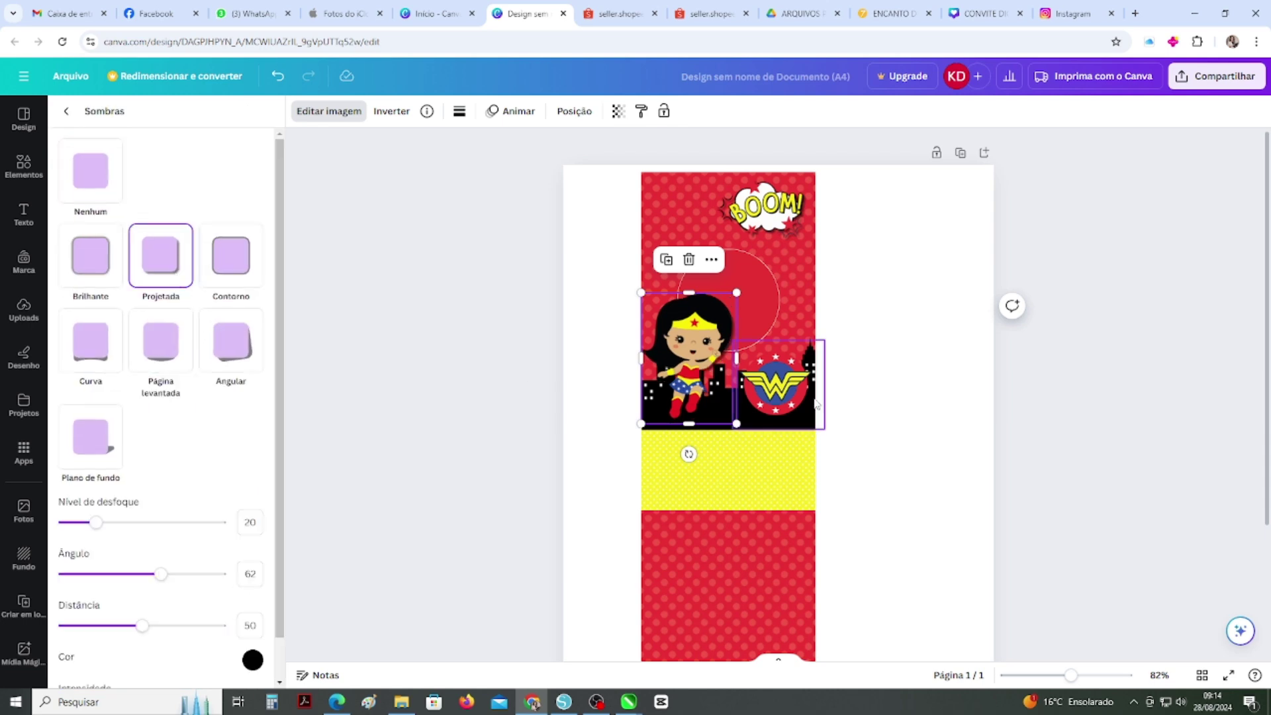
click(867, 399)
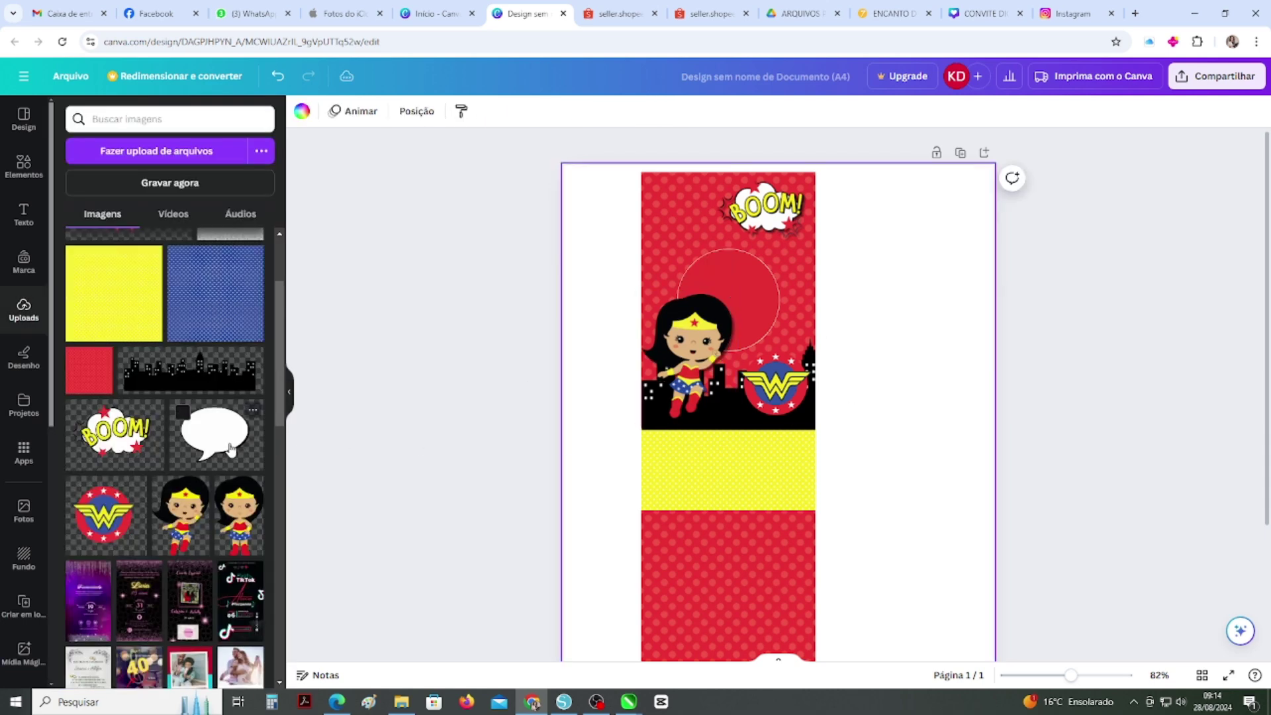
scroll(225, 374, up, 2)
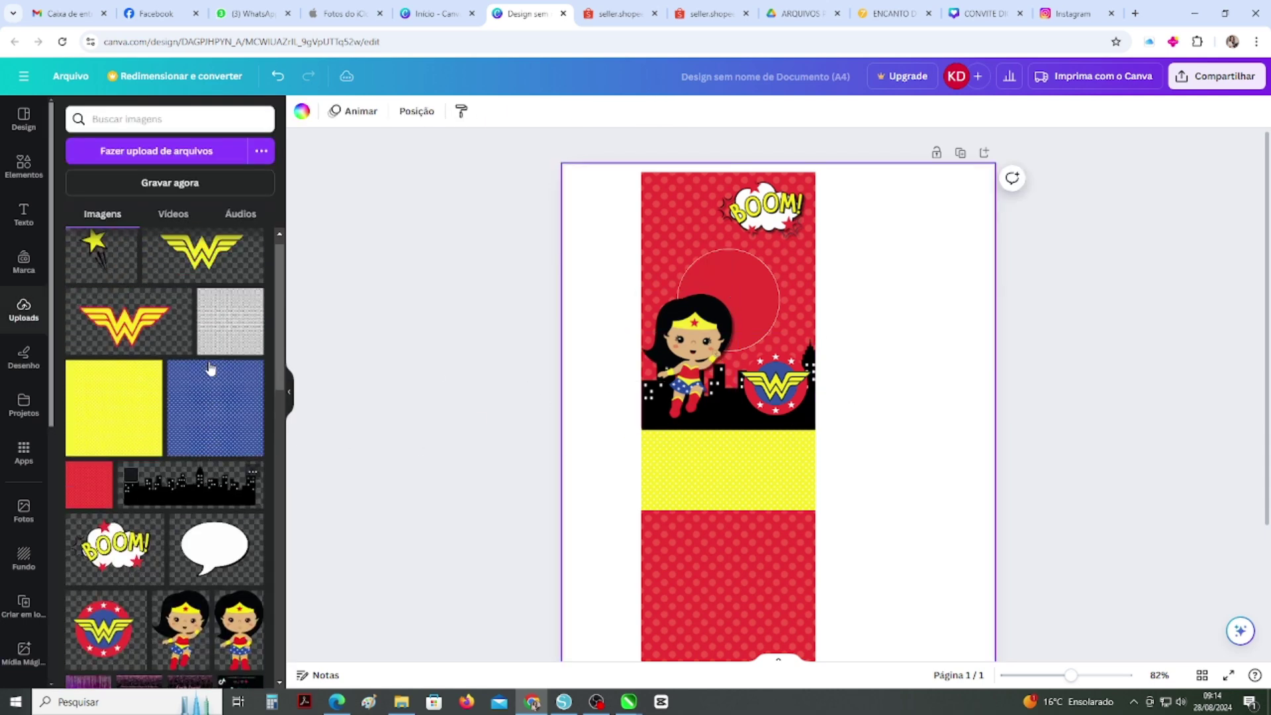
click(124, 344)
drag(861, 435, 897, 303)
drag(972, 252, 783, 388)
click(887, 389)
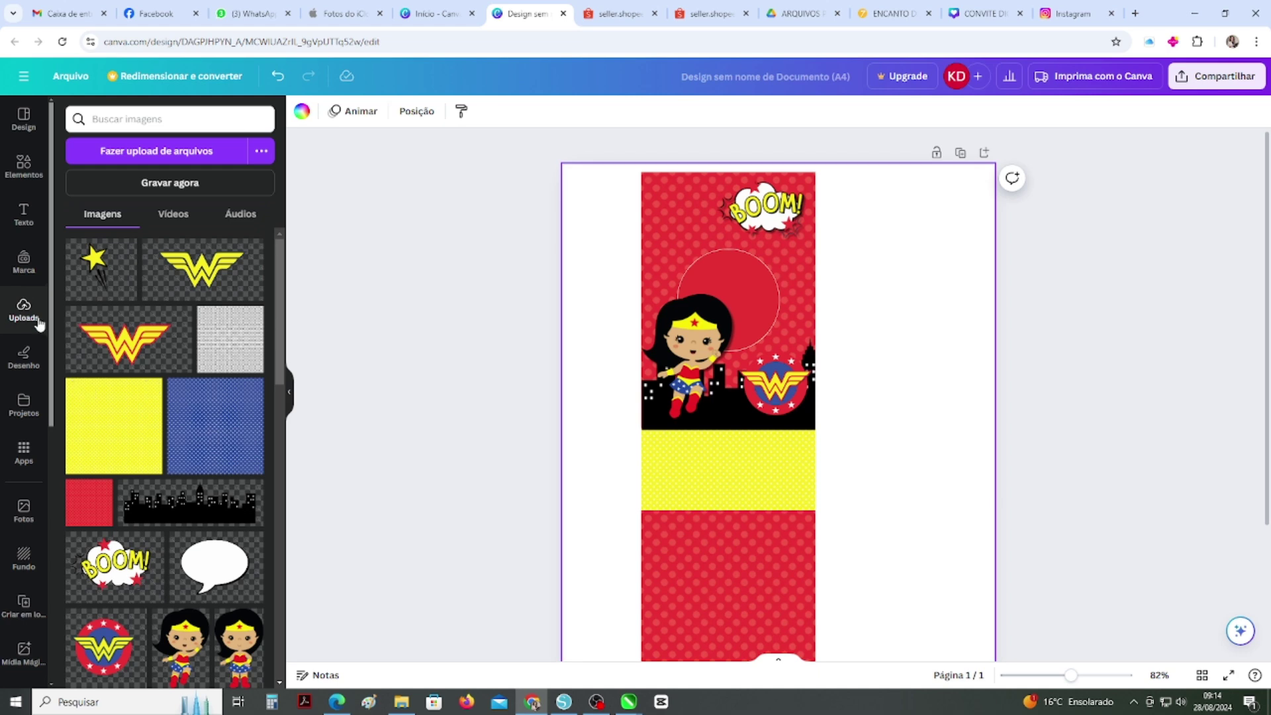
- Add the Pizza Party text style to the page and replace its first word with the child's first name in capitals
click(23, 219)
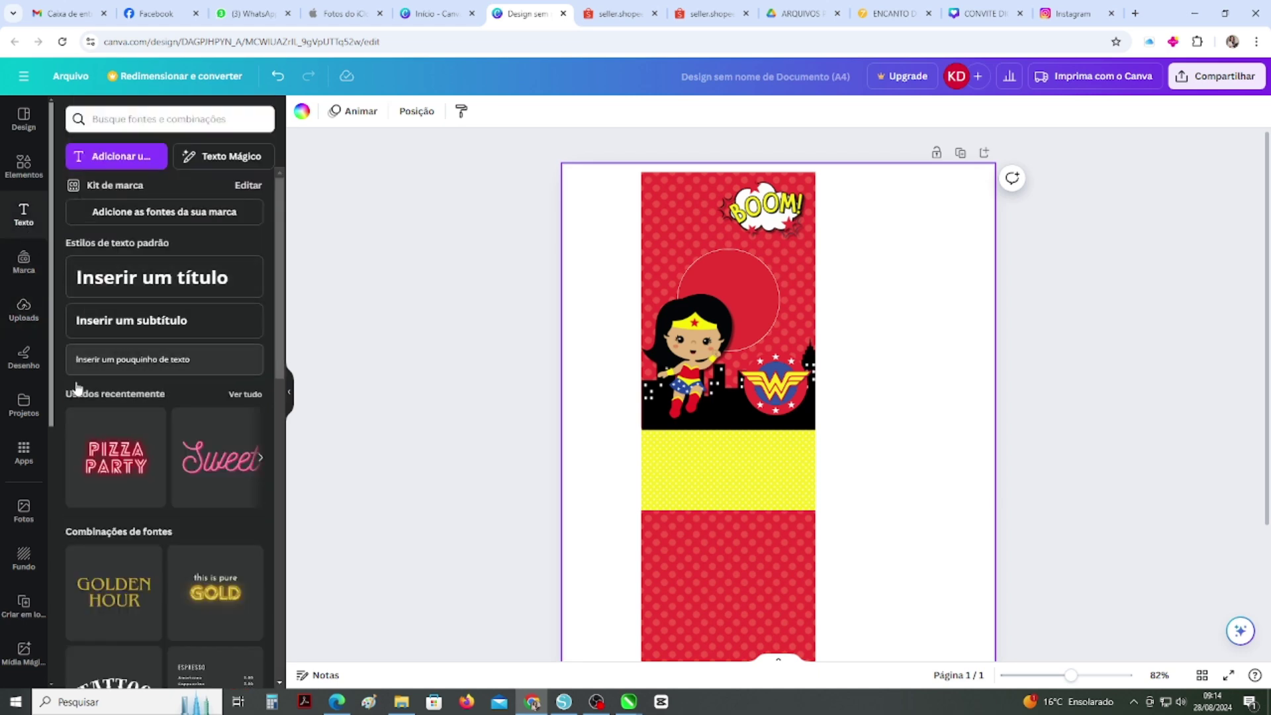
click(114, 457)
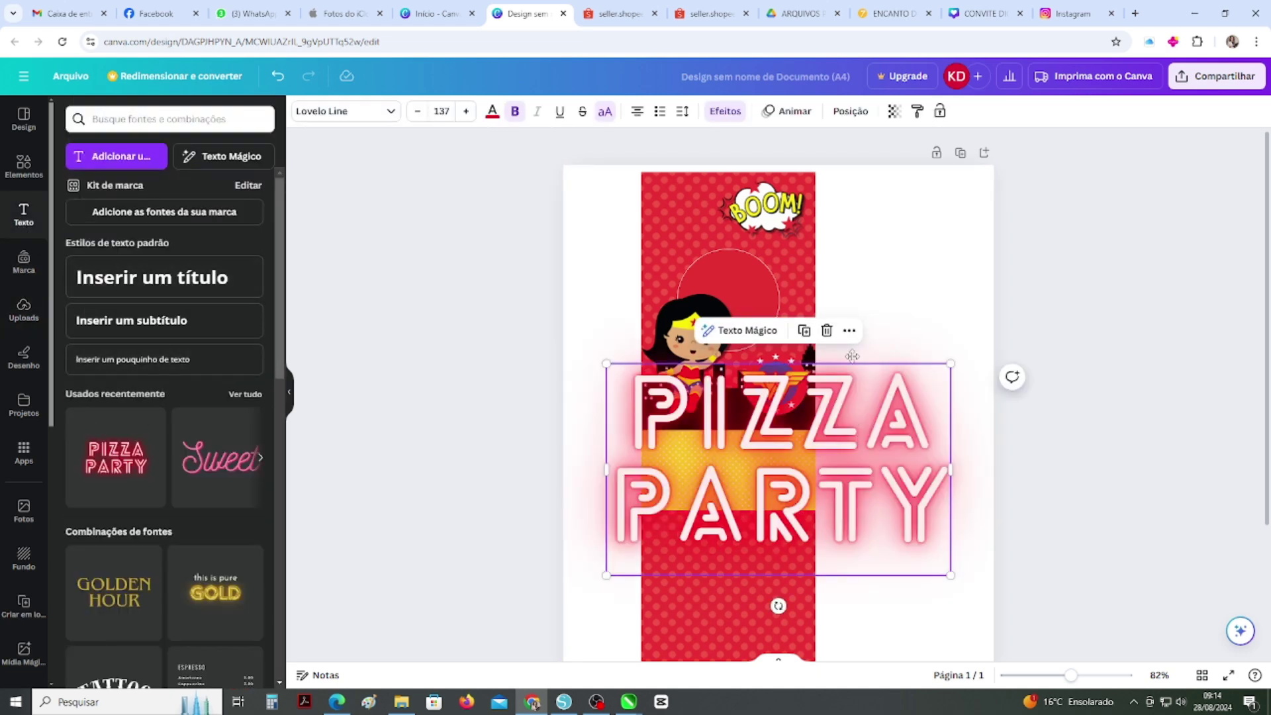
drag(852, 356, 836, 202)
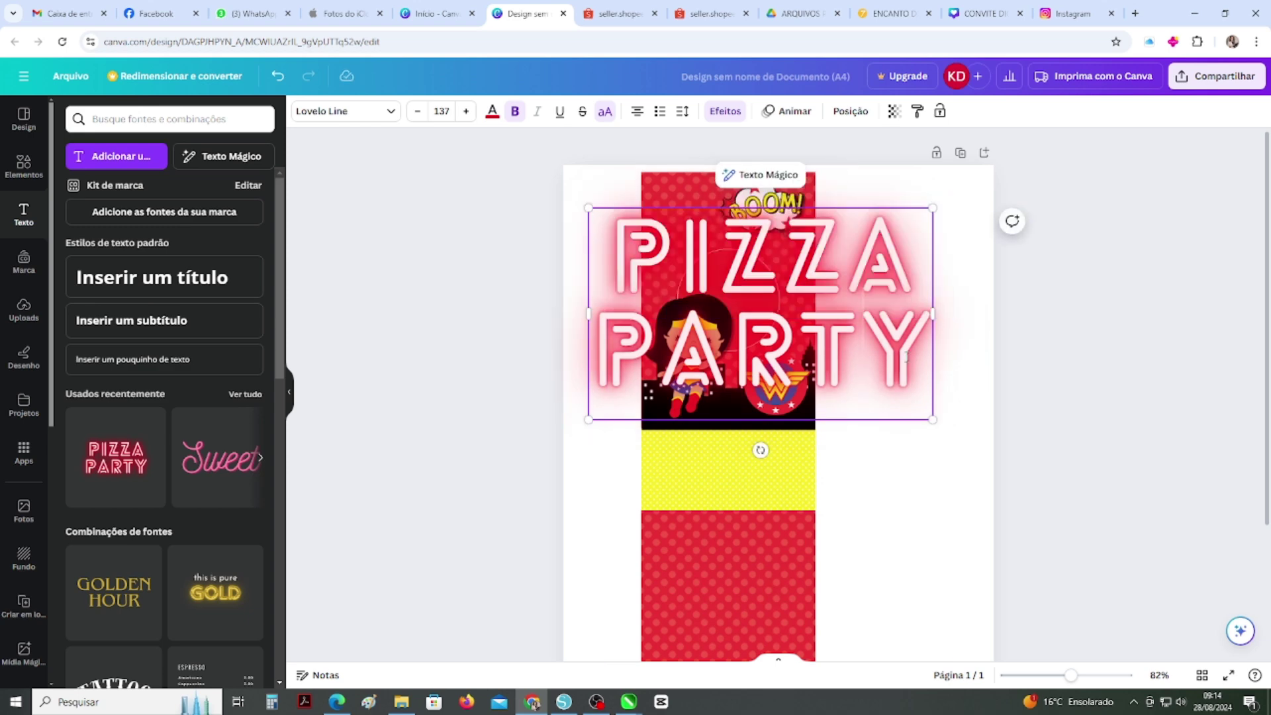
double_click(905, 282)
text(SARA)
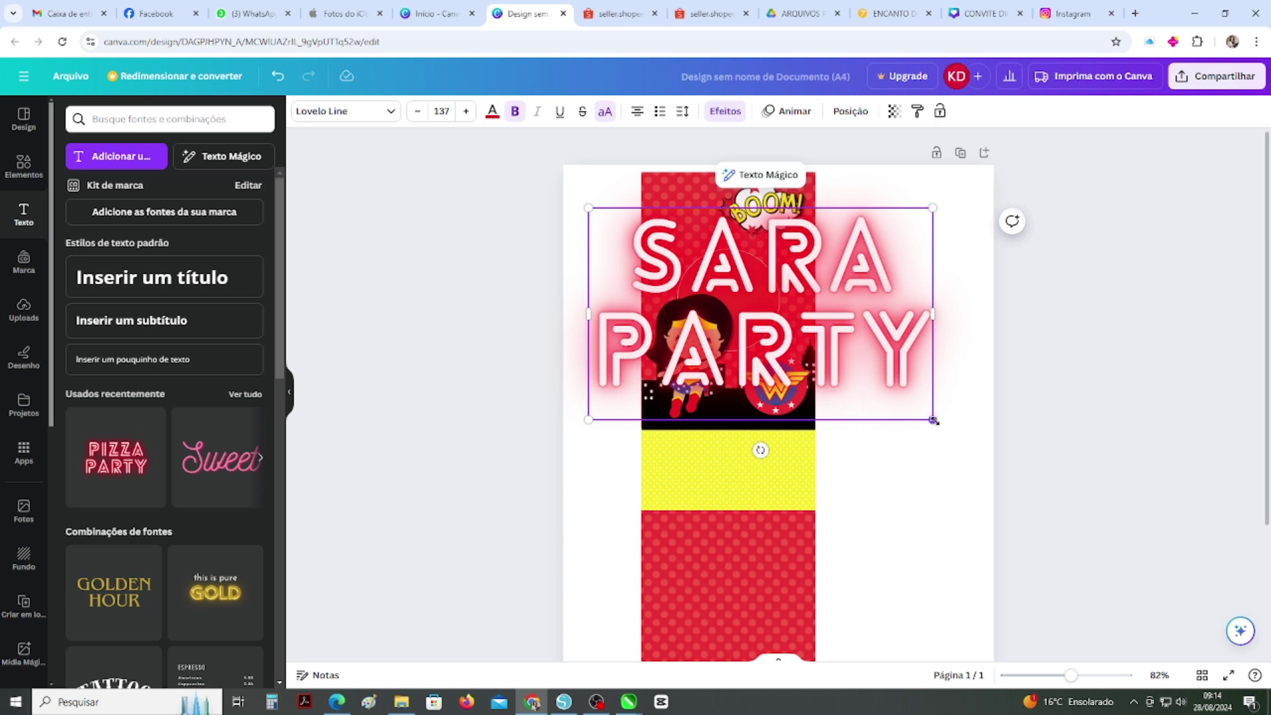
- Shrink the two-line party text to fit the upper left of the uppermost frame, beside the BOOM graphic
drag(933, 419, 678, 222)
click(805, 462)
scroll(803, 460, down, 2)
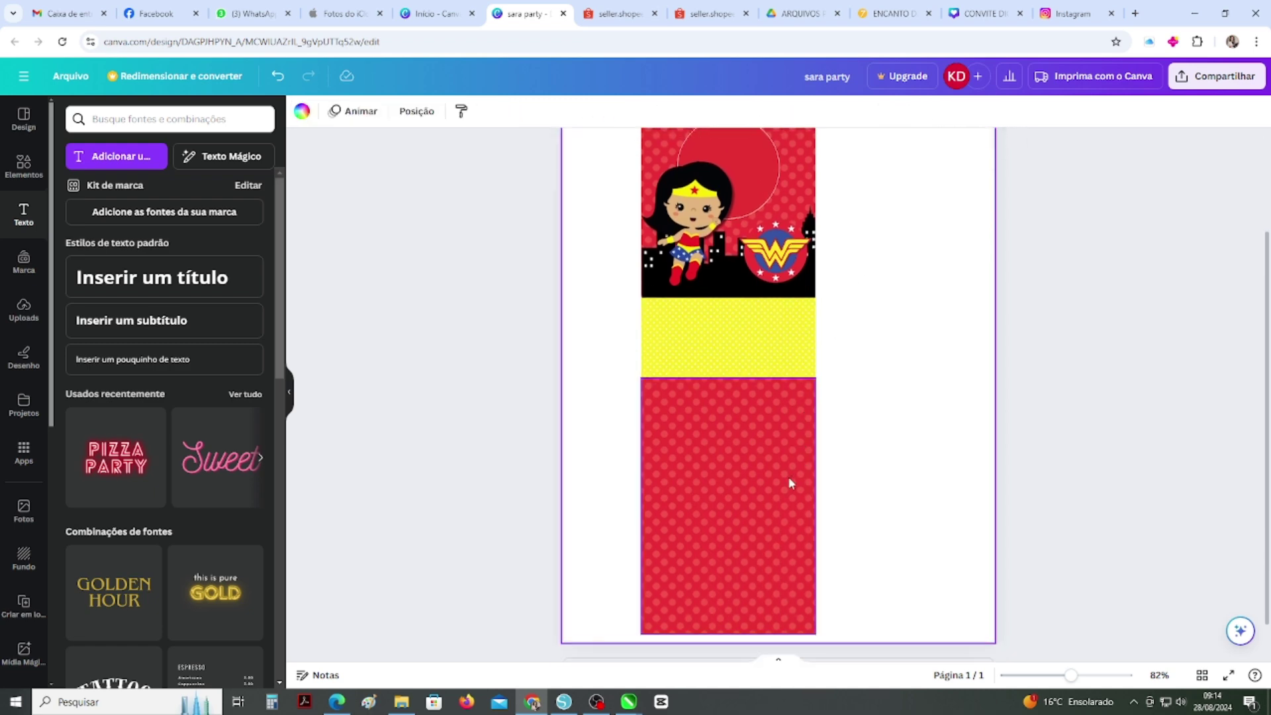
scroll(844, 468, up, 2)
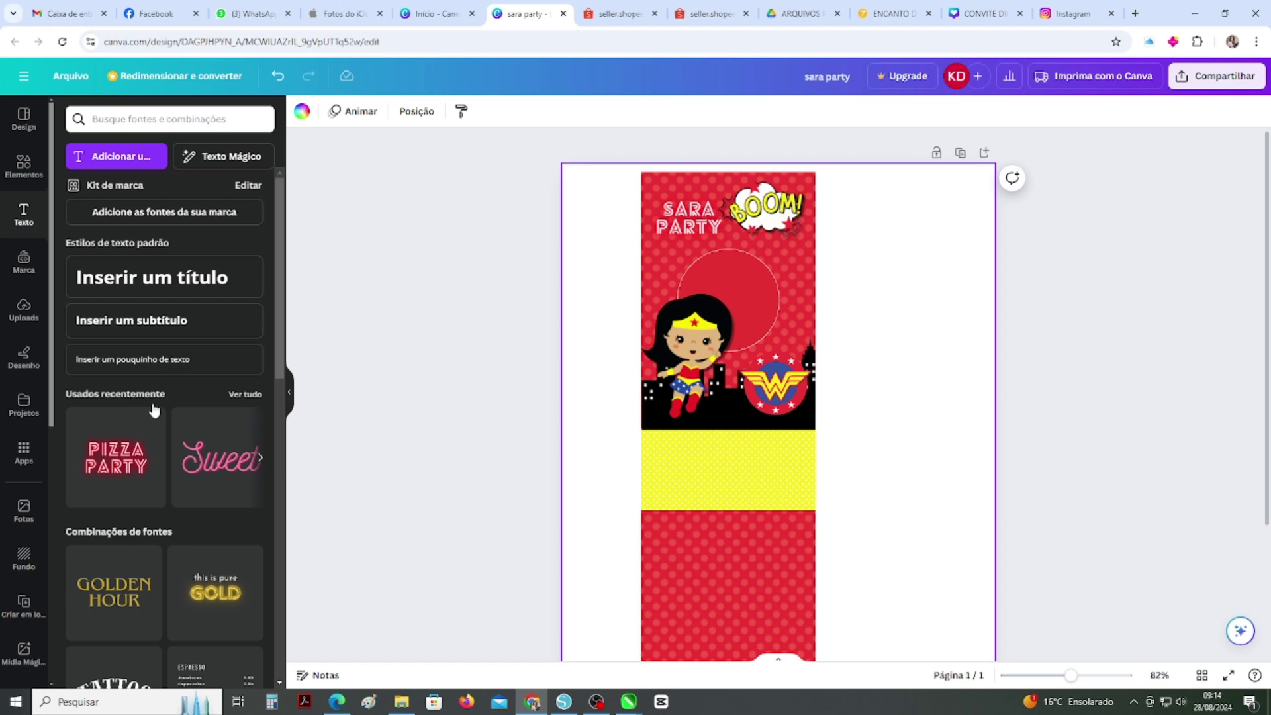
- Lock the lower red polka-dot frame in place
scroll(166, 407, down, 2)
click(700, 548)
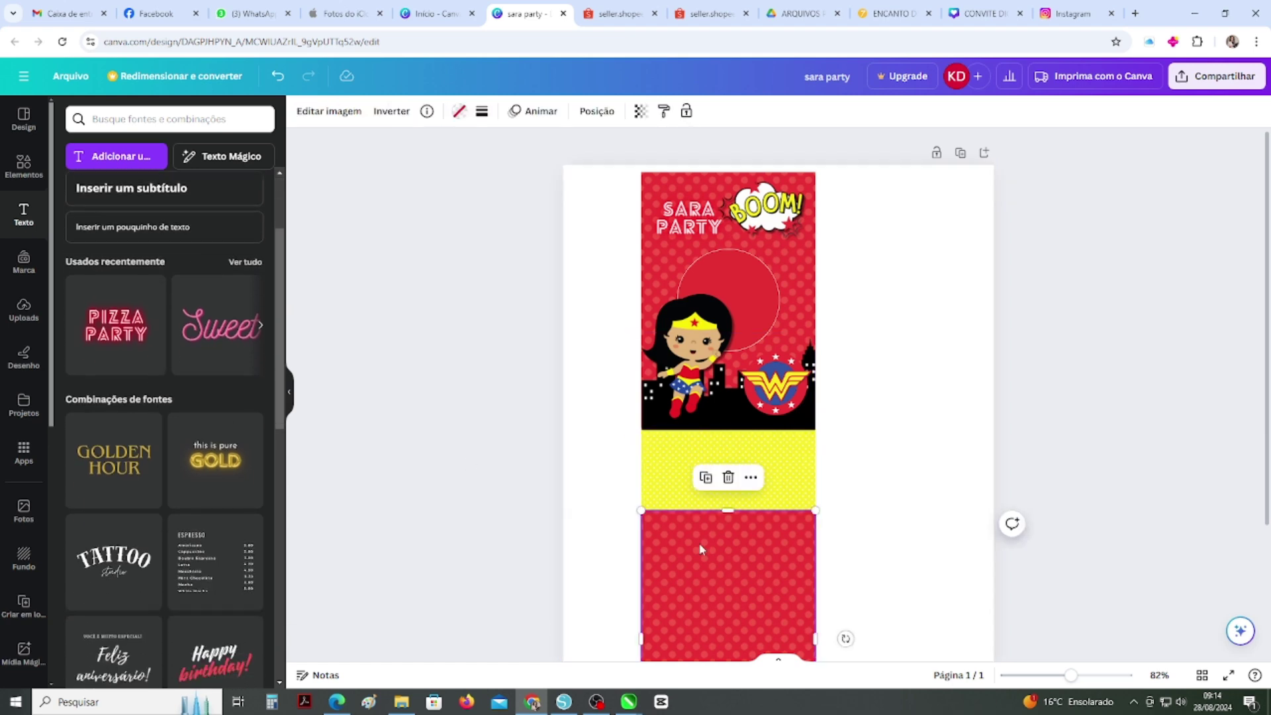
right_click(700, 548)
click(741, 574)
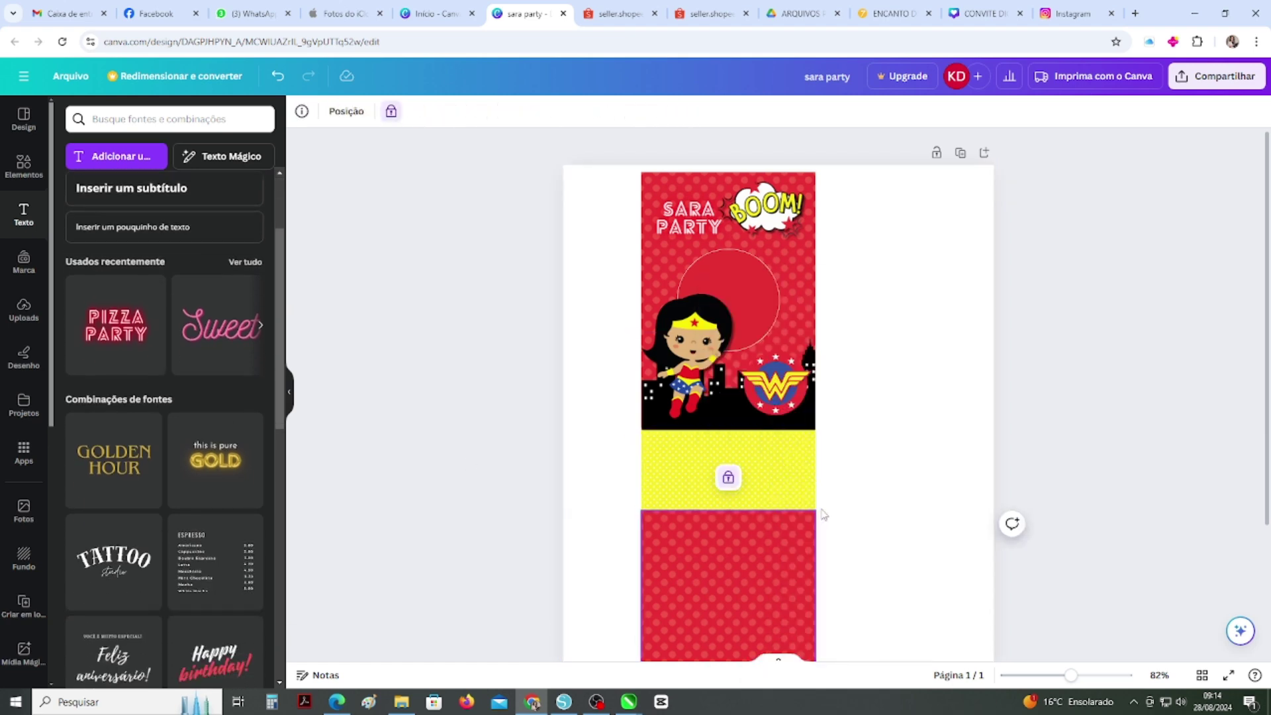
- Place an upside-down copy of the black skyline along the upper edge of the lower red frame
click(726, 431)
drag(726, 436, 720, 464)
drag(695, 522, 707, 537)
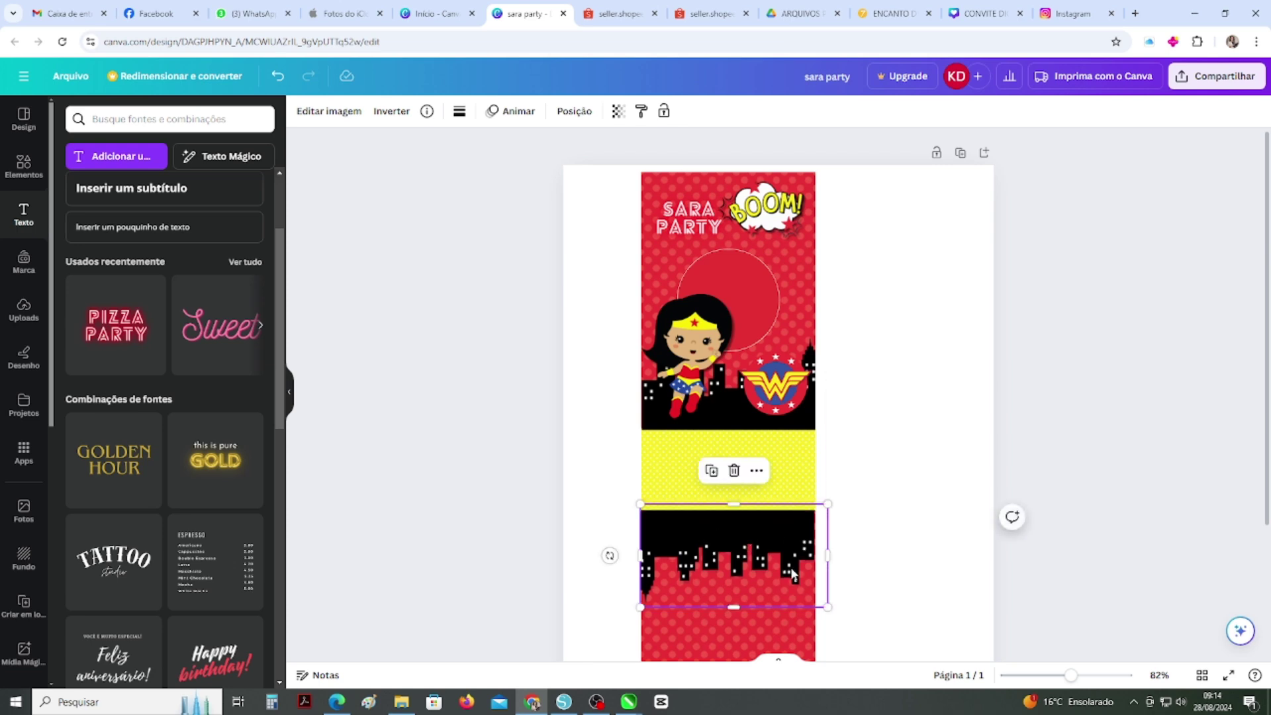
- Enlarge the inverted skyline slightly and trim its right side to match the red frame's width
drag(828, 607, 828, 607)
scroll(867, 524, down, 2)
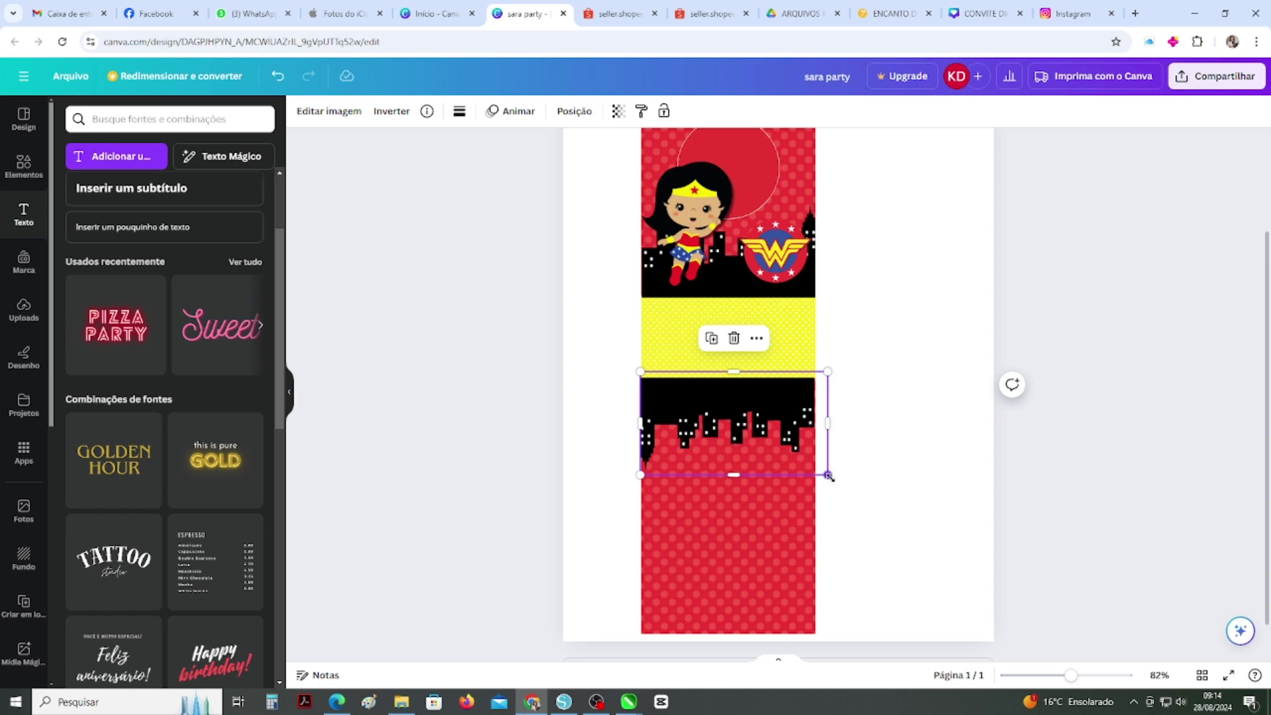
drag(828, 475, 832, 477)
drag(836, 423, 816, 423)
click(863, 452)
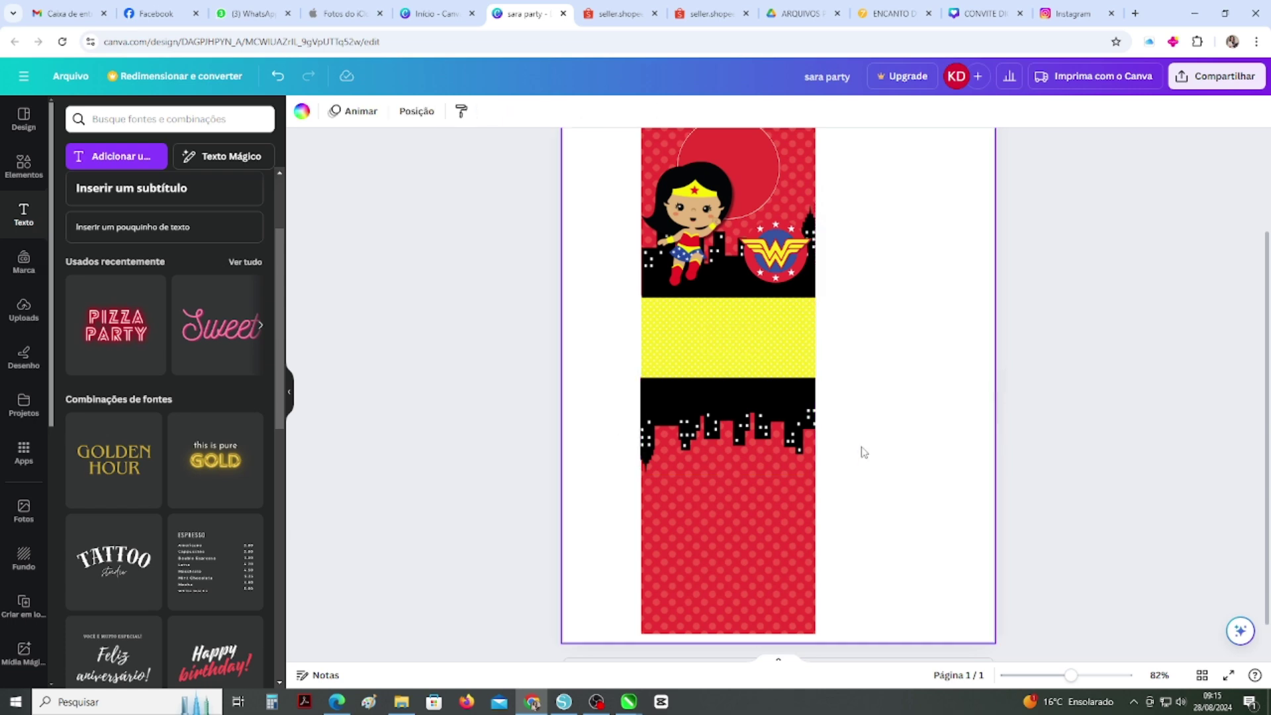
- Place a copy of the BOOM graphic near the bottom of the lower red frame and rotate it upside down with a slight tilt
scroll(966, 406, up, 2)
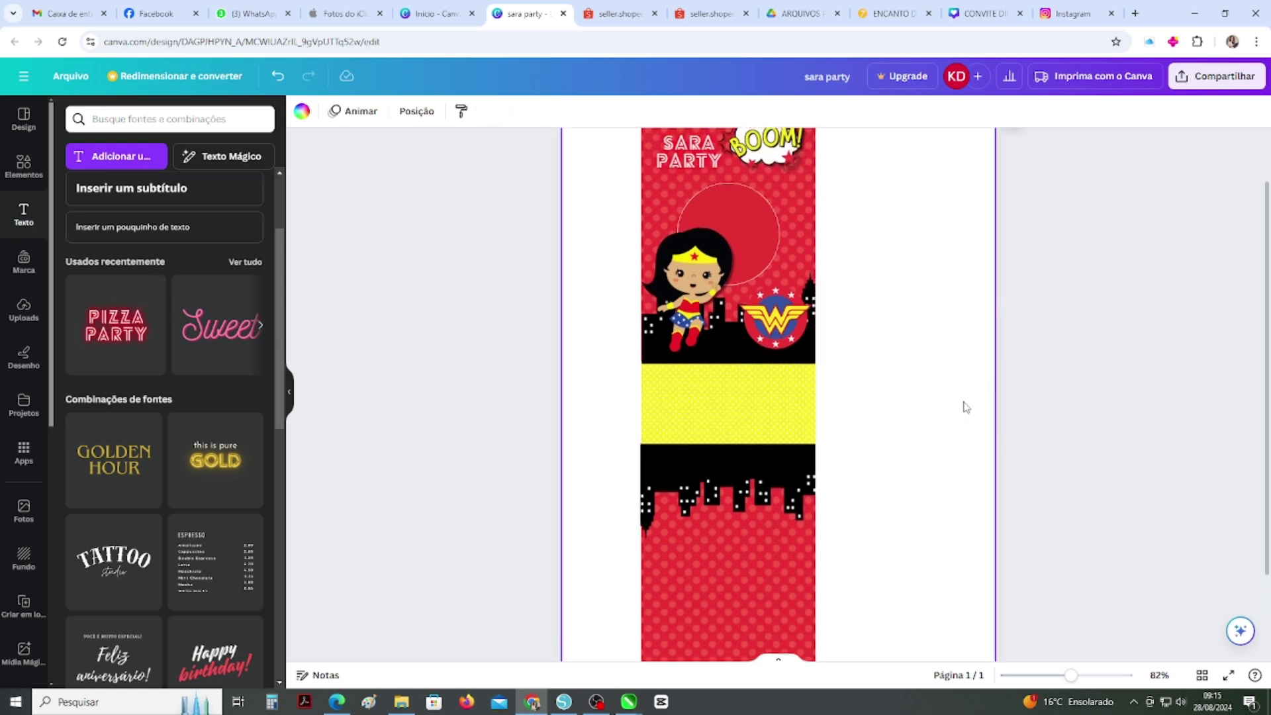
click(770, 159)
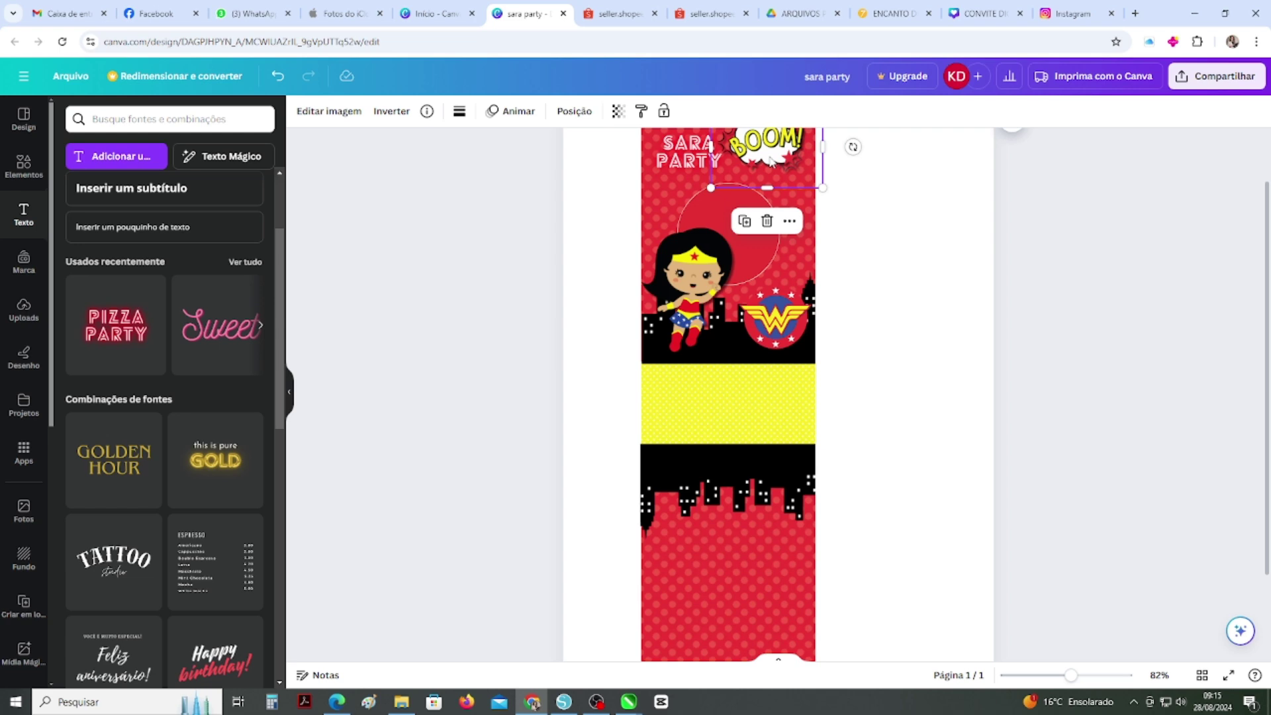
drag(769, 159, 868, 308)
drag(916, 590, 761, 471)
drag(876, 317, 760, 640)
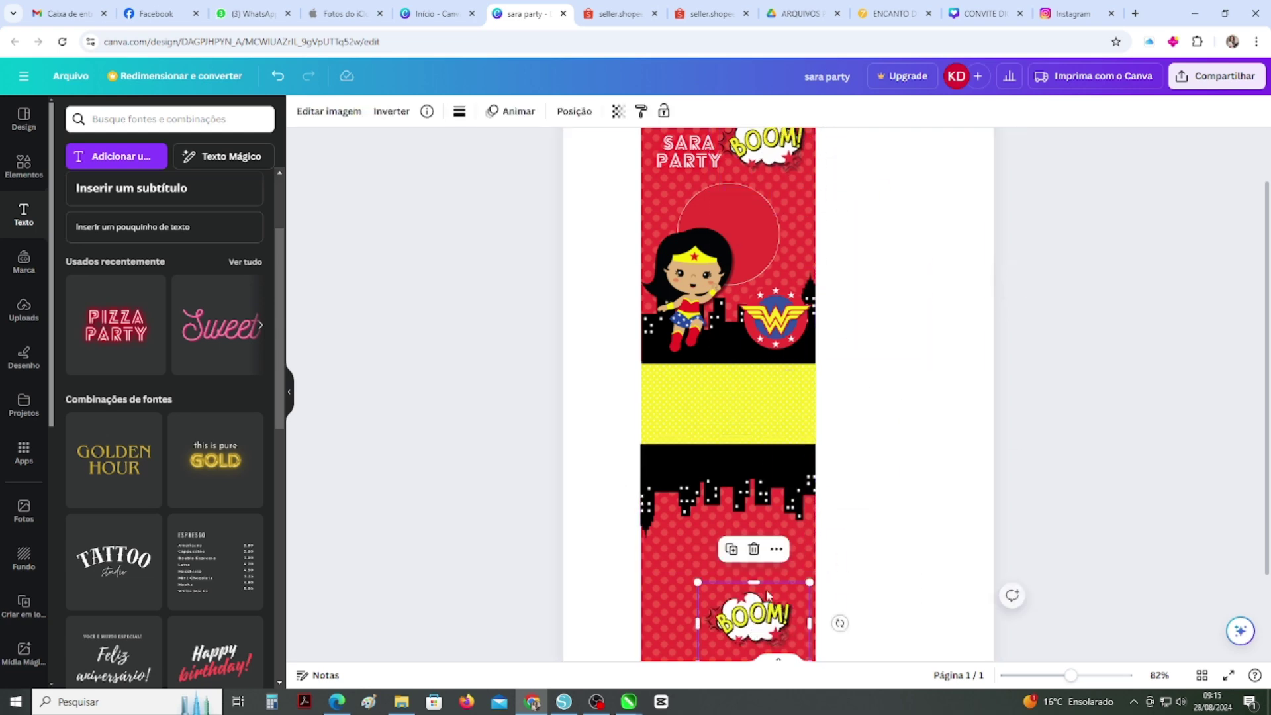
scroll(762, 549, down, 2)
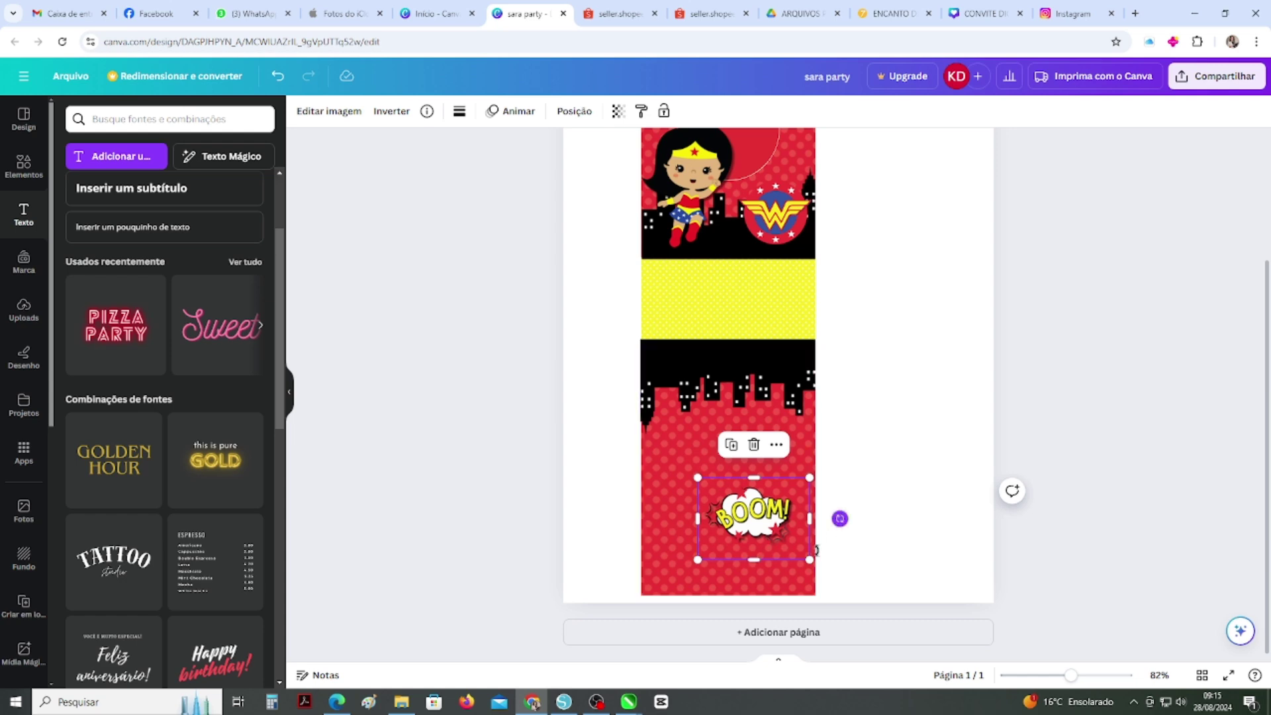
drag(839, 518, 673, 549)
click(883, 535)
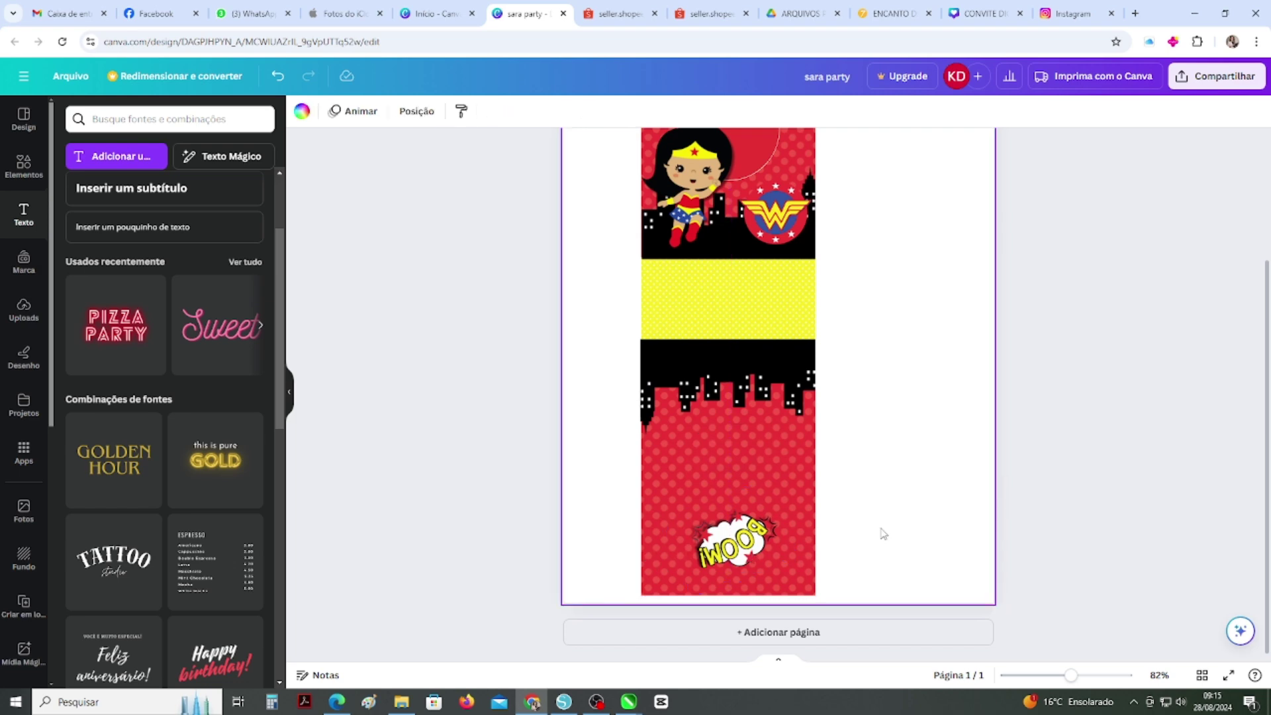
- Add the Breaking News font combination with its READ MORE label and move it down over the lower frame
scroll(151, 499, down, 2)
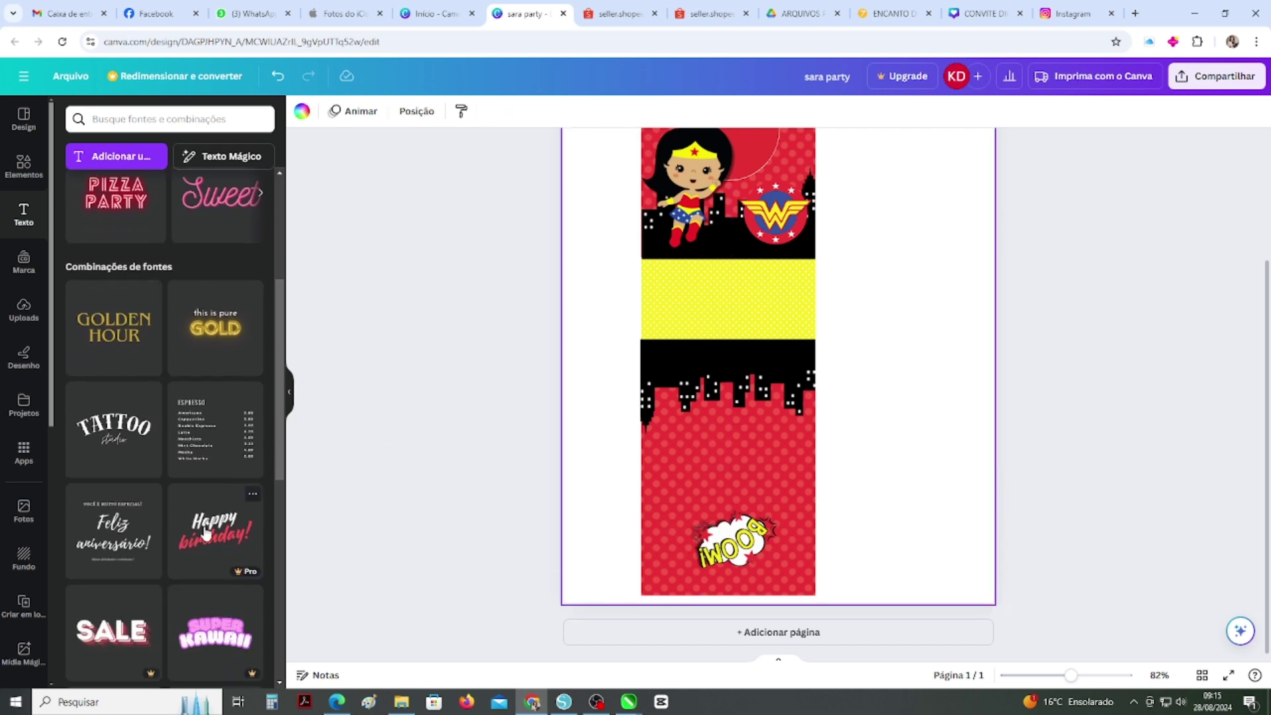
scroll(145, 515, down, 10)
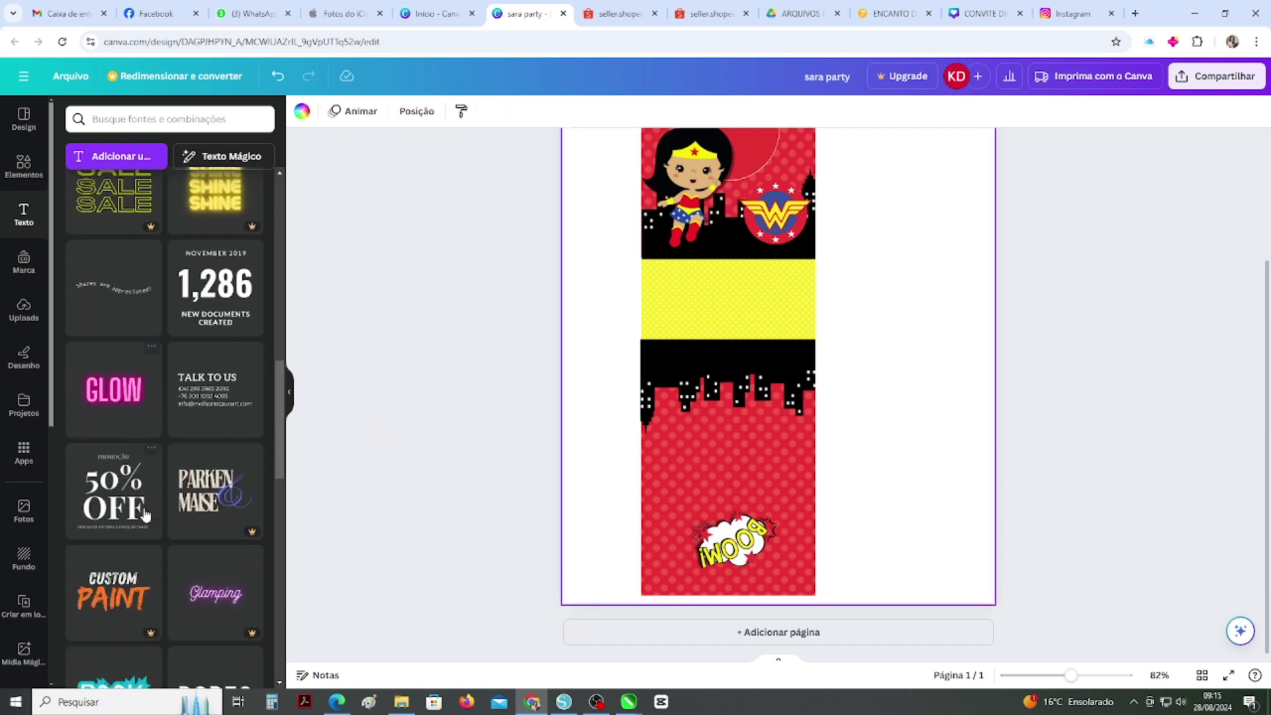
scroll(146, 515, down, 4)
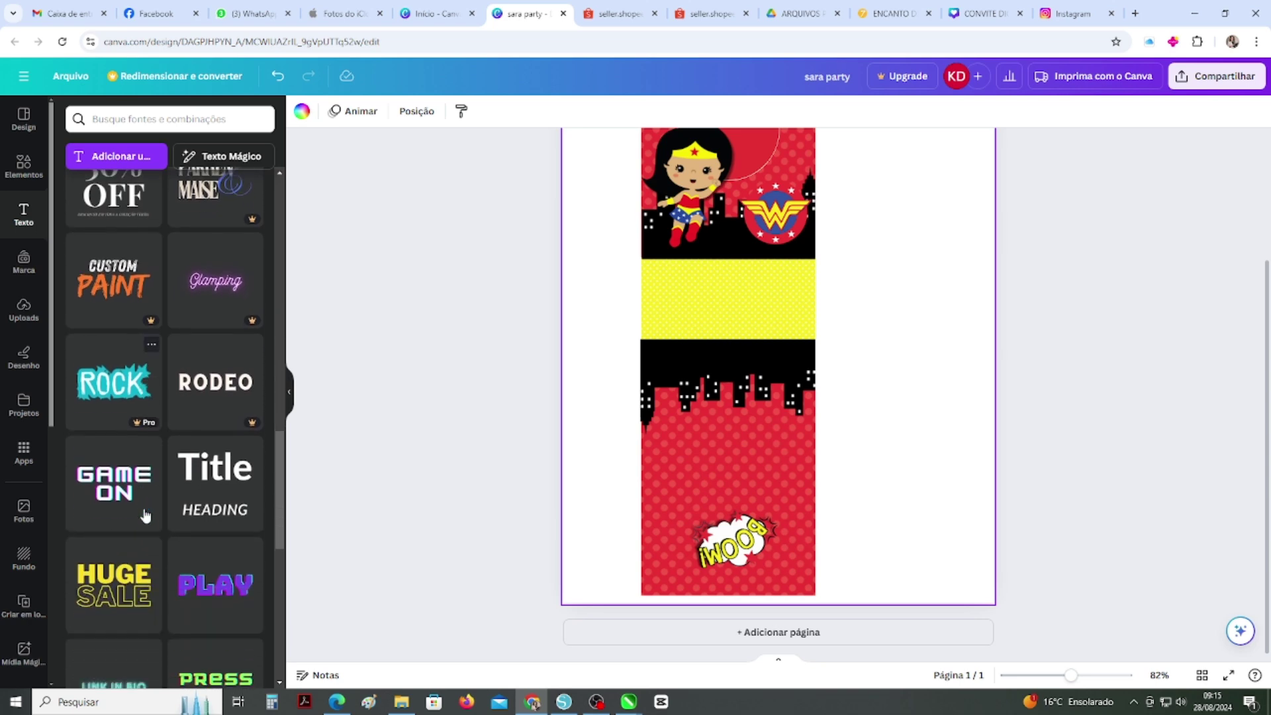
scroll(146, 516, down, 6)
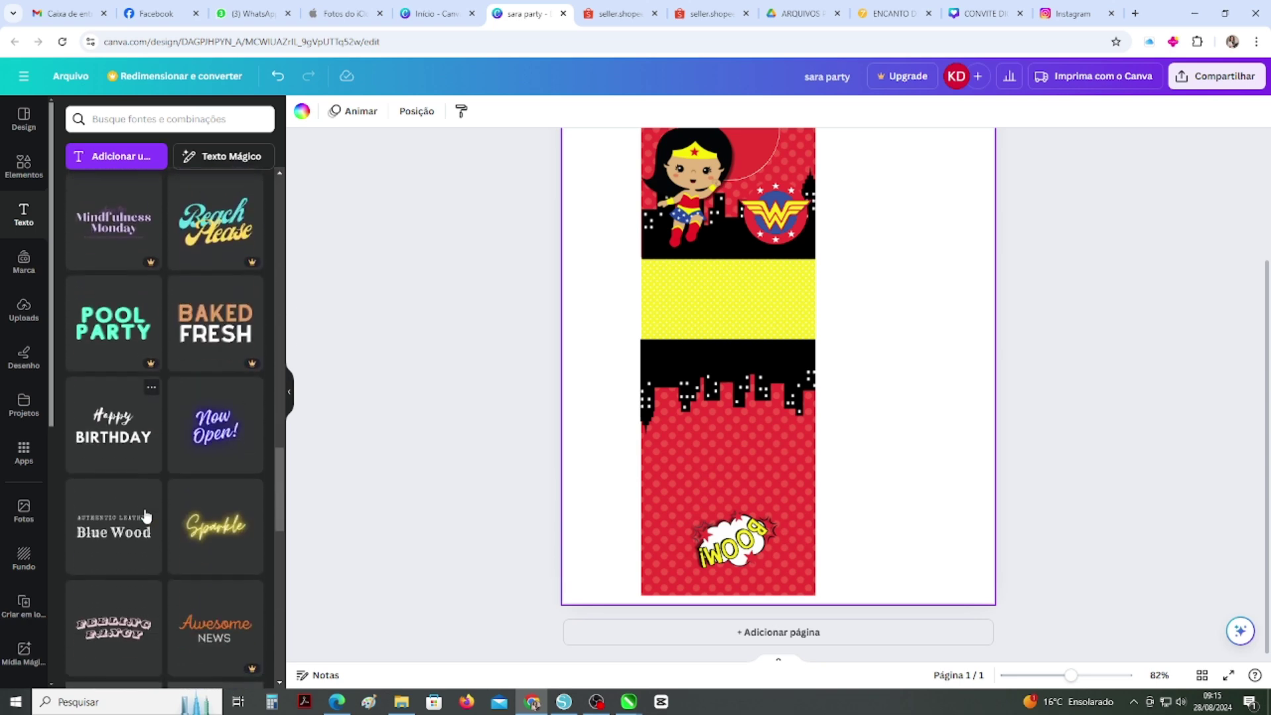
scroll(146, 517, down, 7)
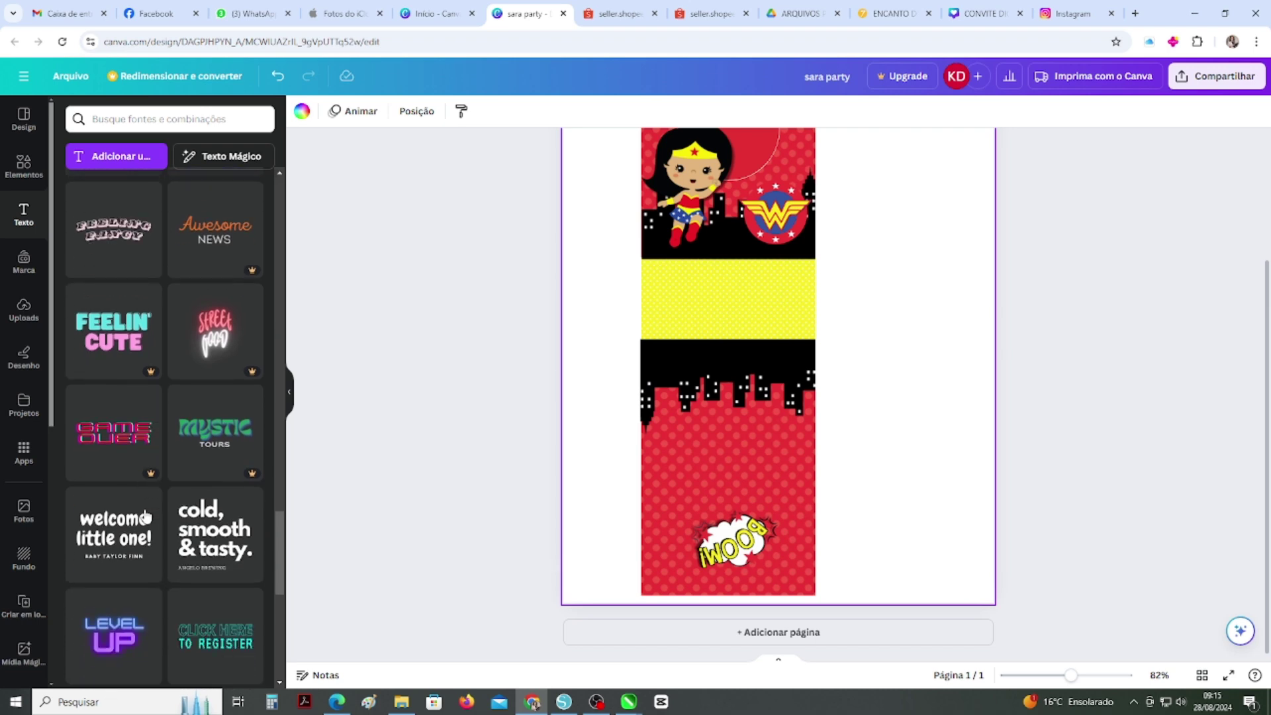
scroll(147, 516, down, 7)
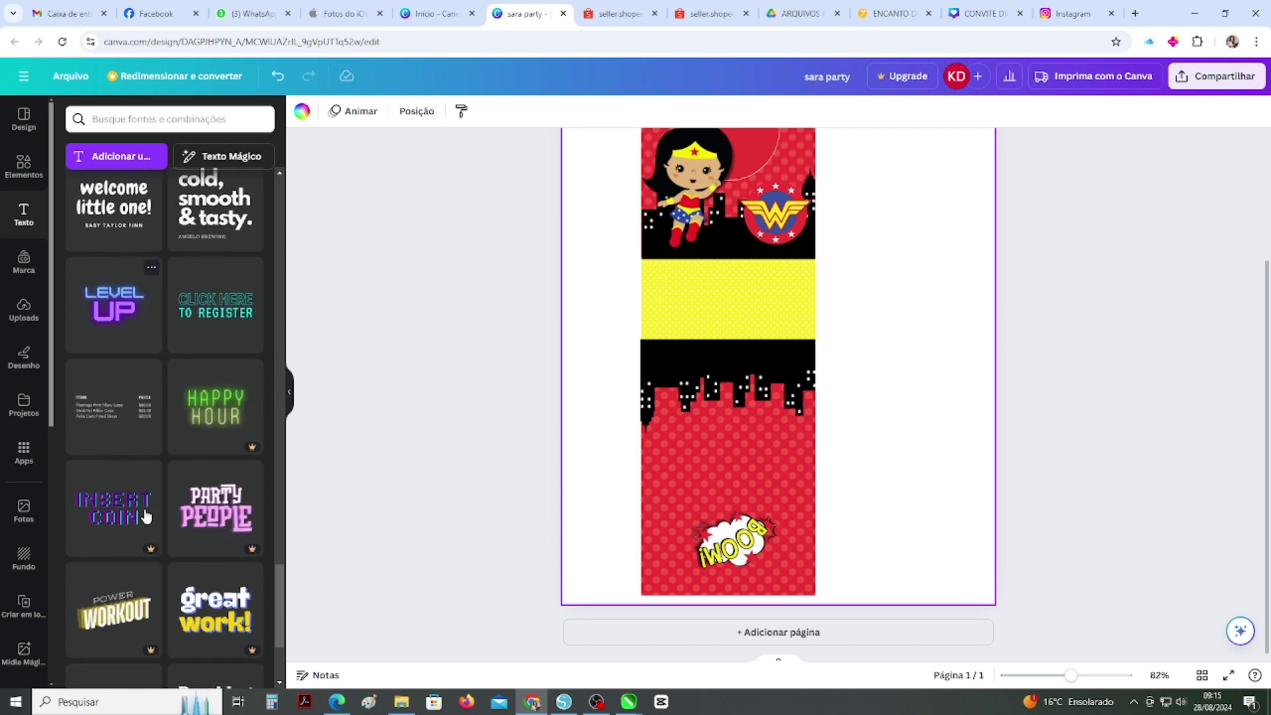
scroll(146, 516, down, 1)
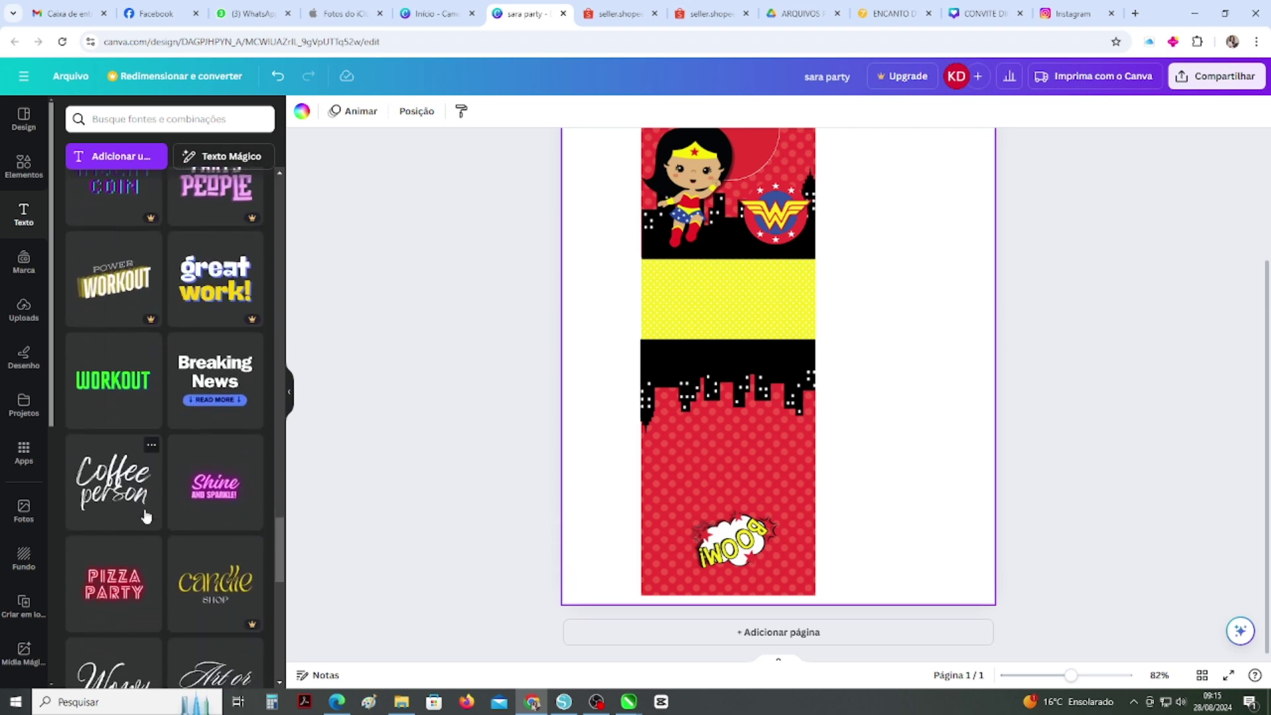
click(227, 399)
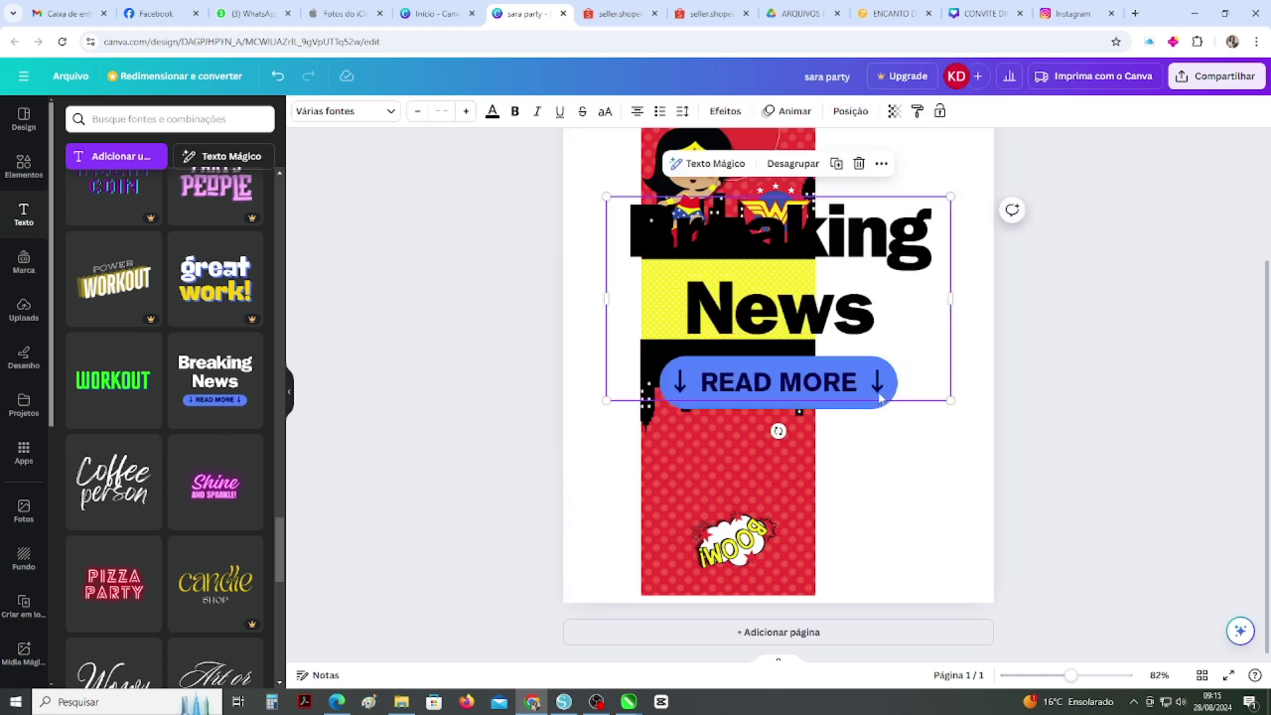
drag(869, 329, 875, 422)
- Replace the Breaking News heading with "Obrigada pela presença!"
double_click(875, 415)
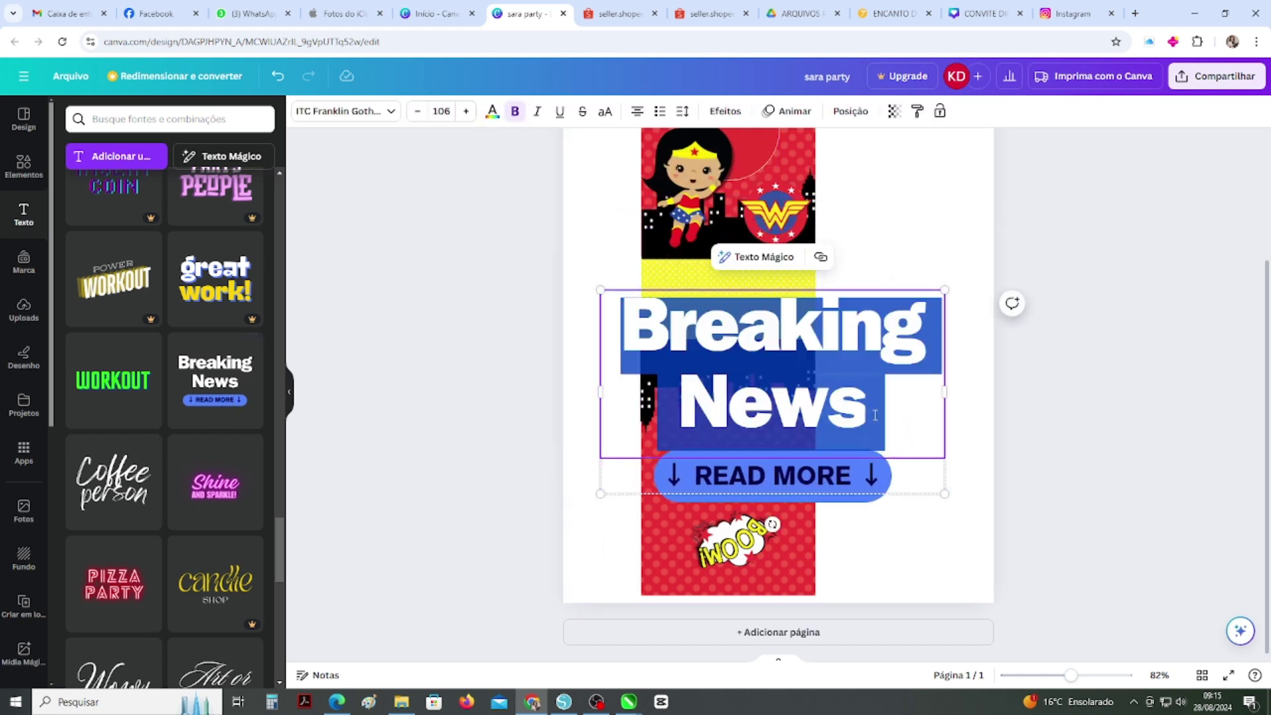
key(BackSpace)
text(Obr)
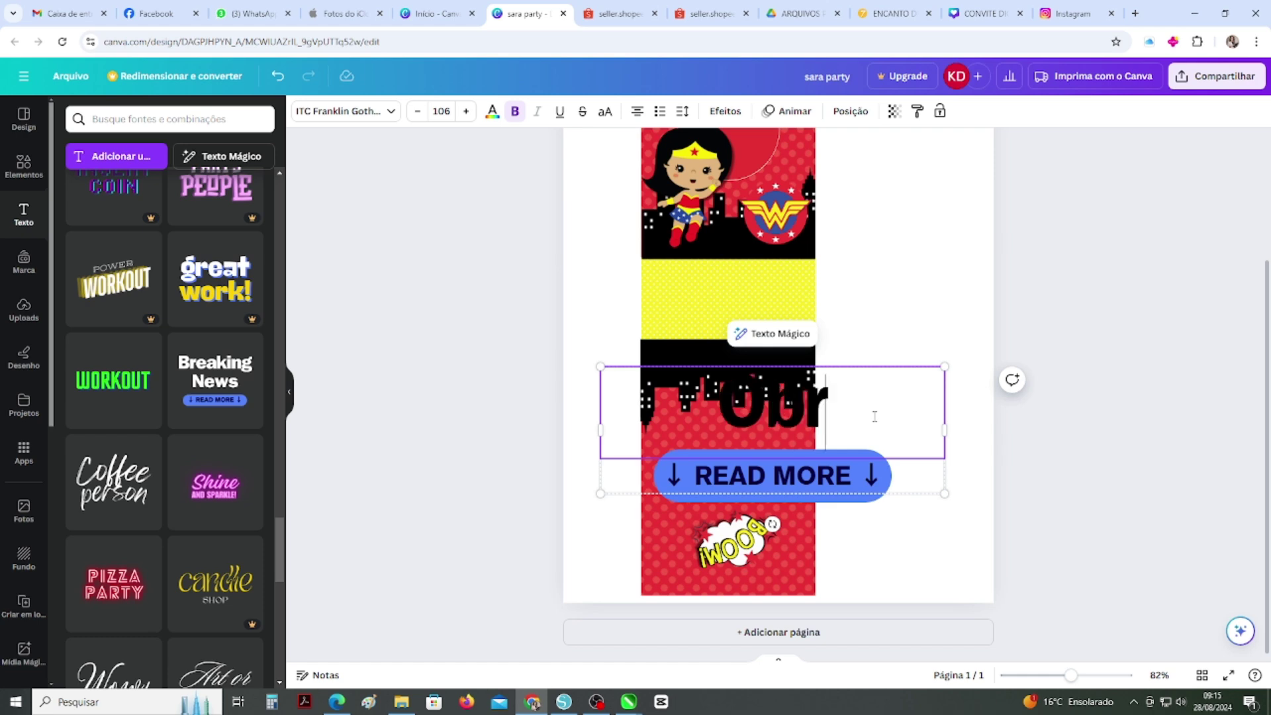
text(igada)
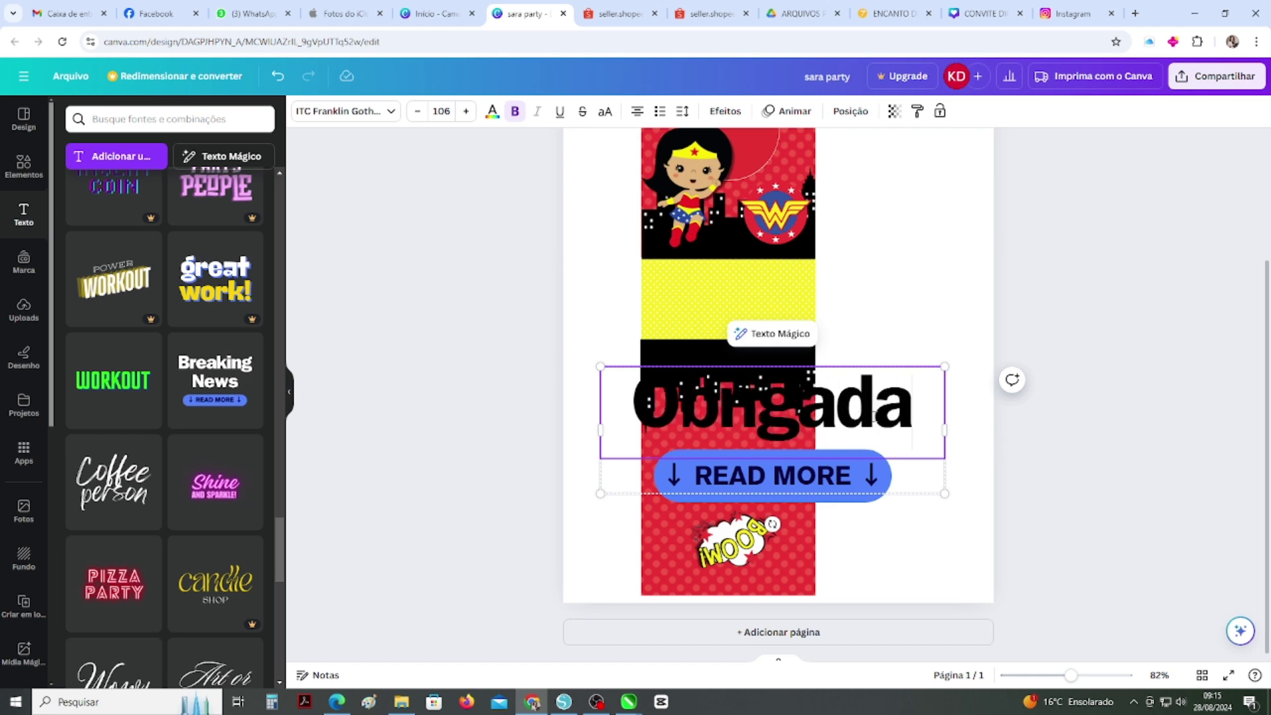
text( pel)
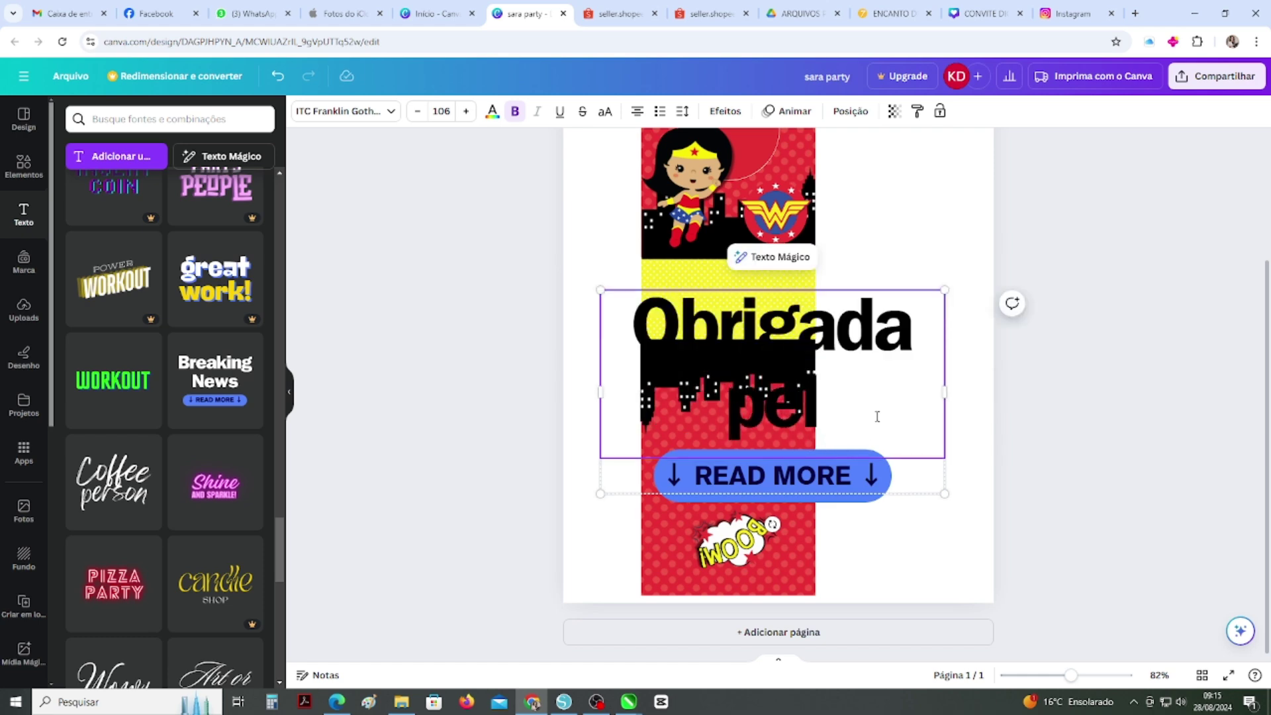
text(a presença)
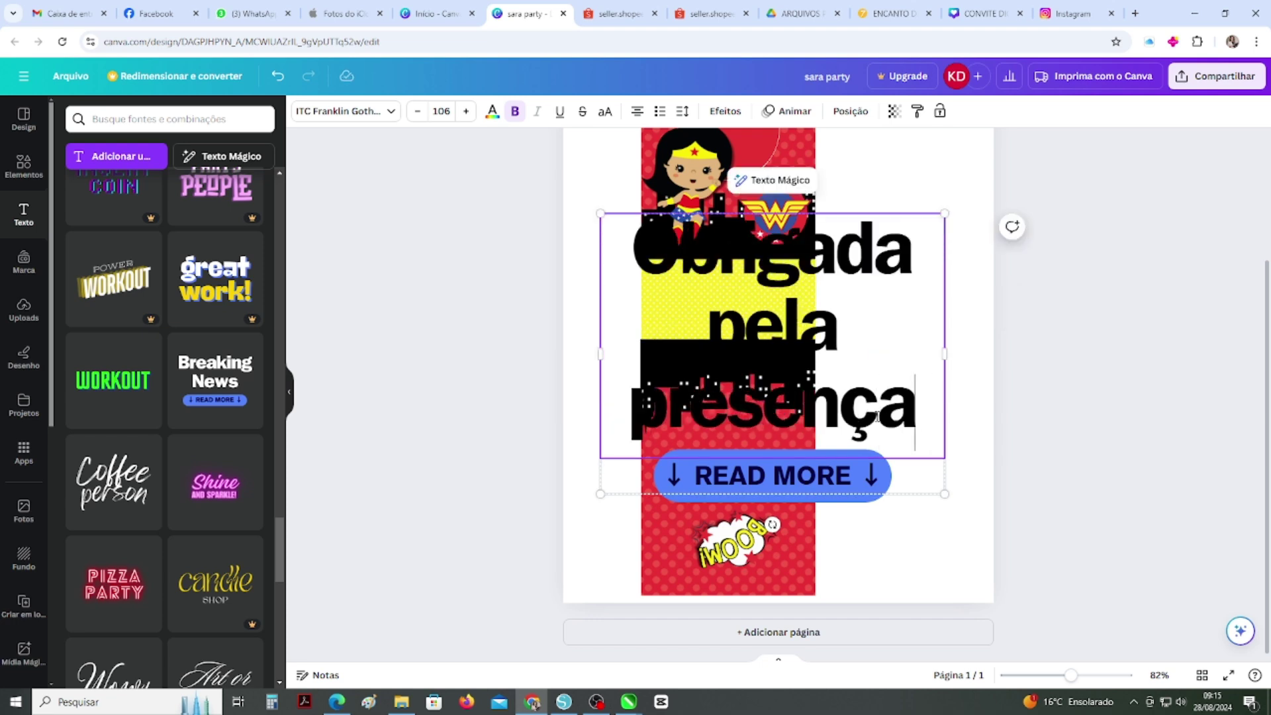
text(!)
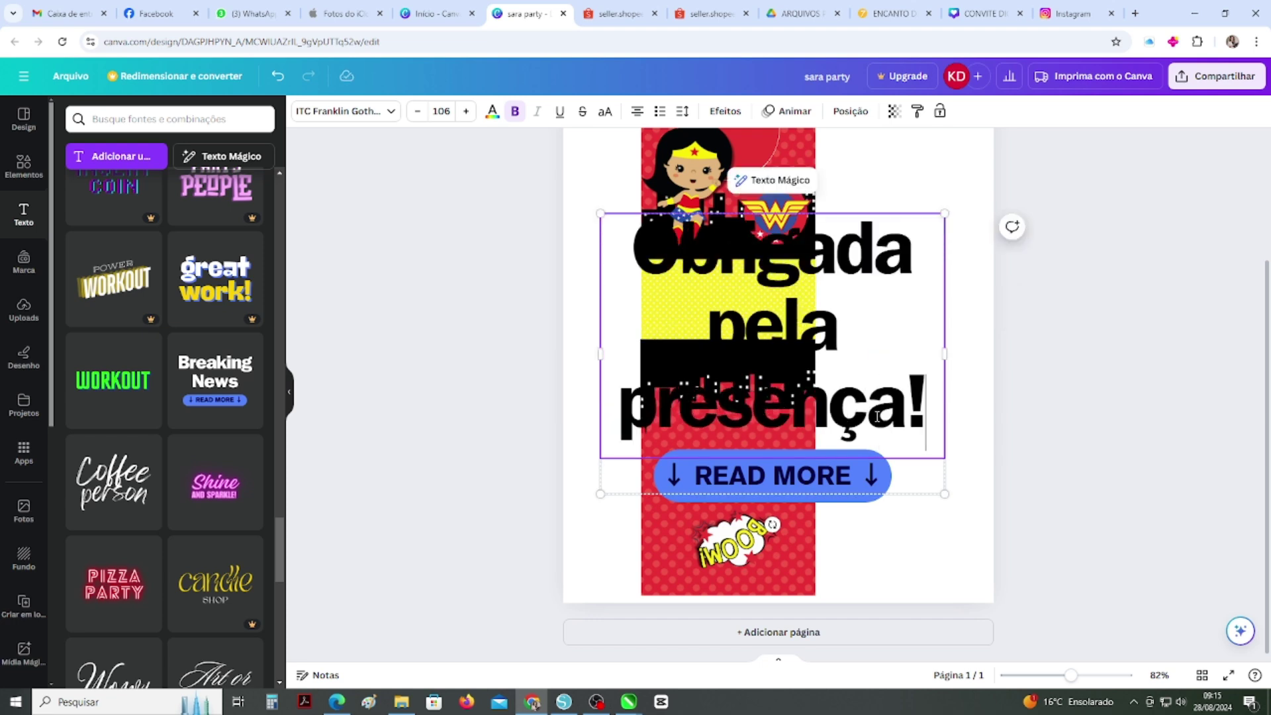
- Clear the READ MORE label text beneath the heading
click(845, 480)
click(846, 482)
text(U)
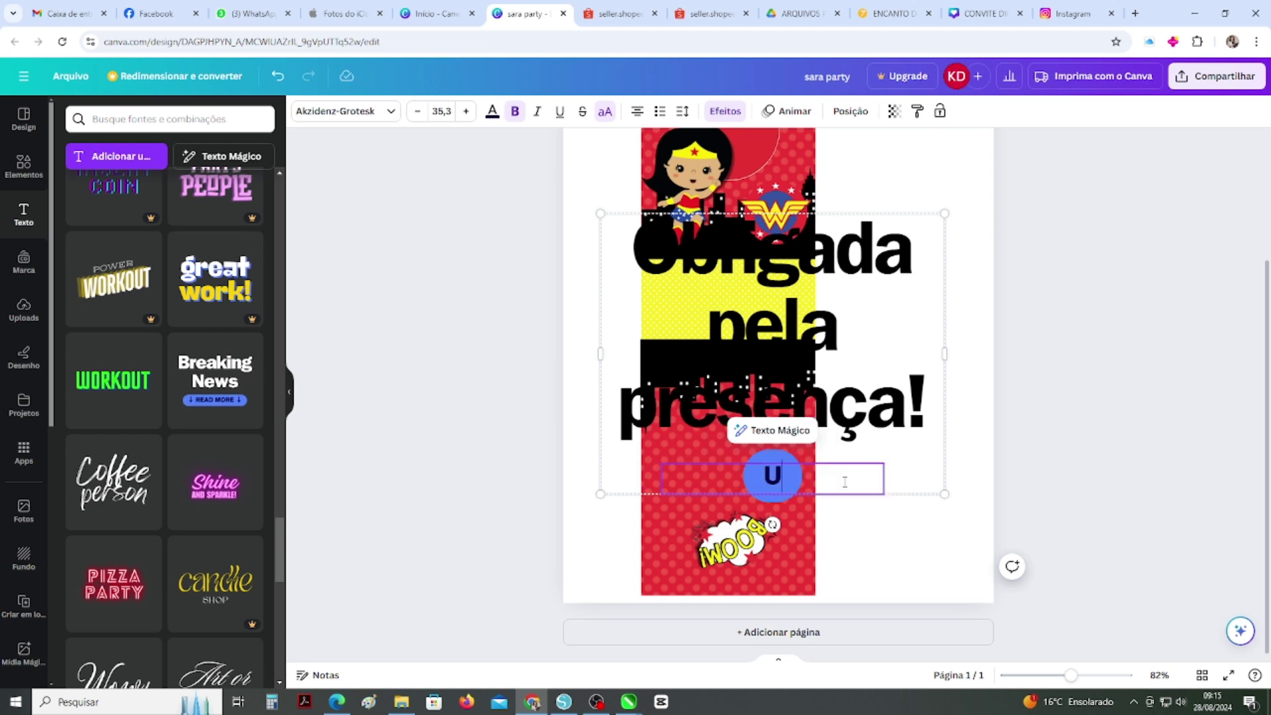
key(BackSpace)
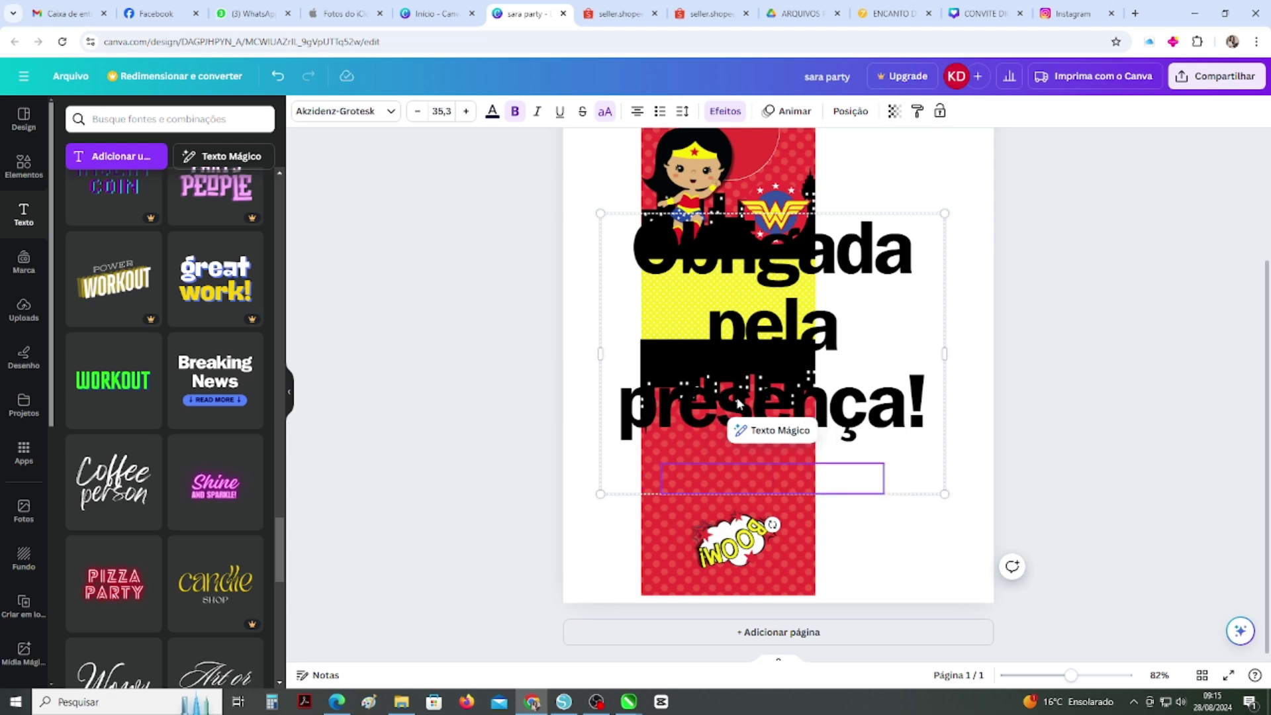
- Restore the READ MORE label under the heading and replace its words with "UM MIMO PARA VOCÊ" between the arrows
click(277, 81)
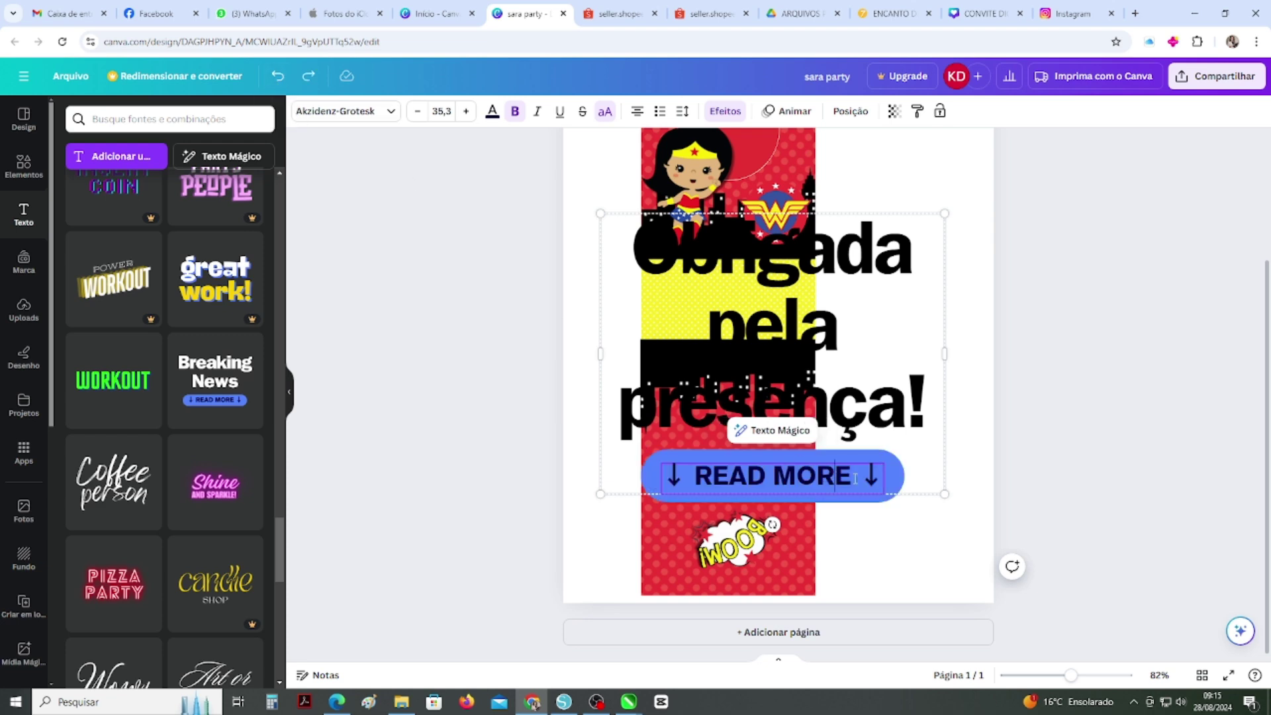
drag(853, 477, 695, 477)
text(UM)
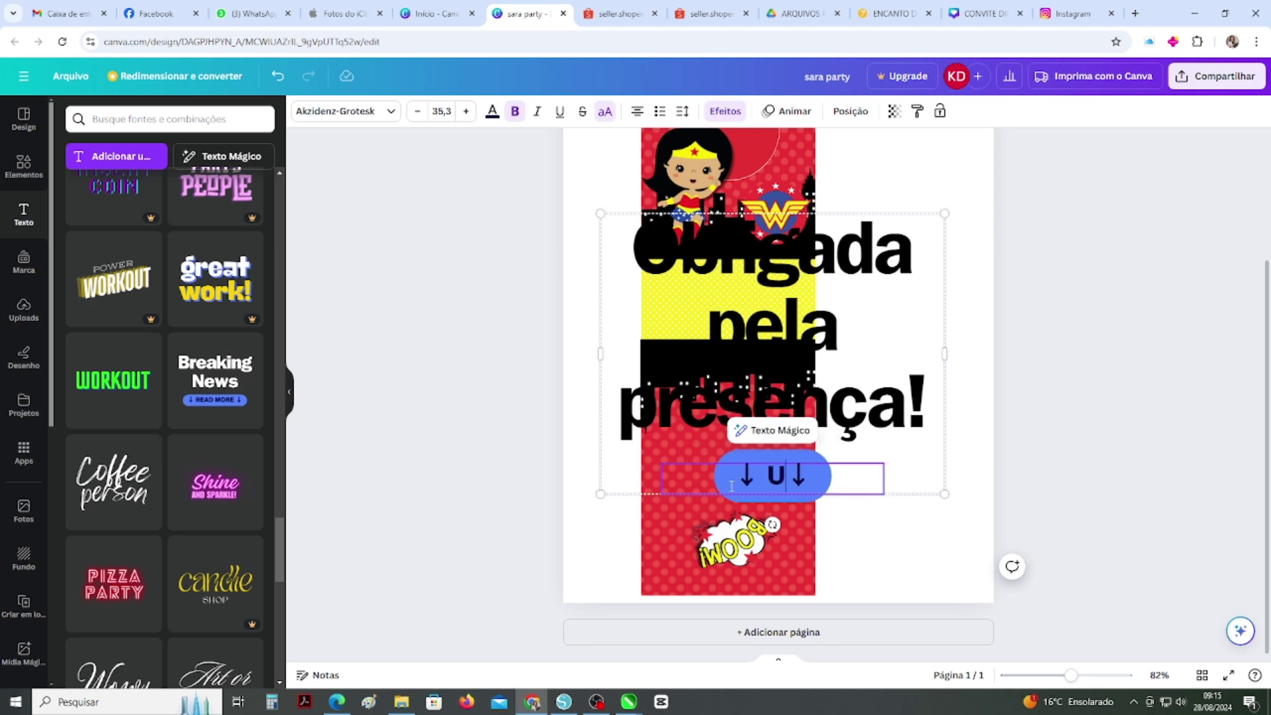
text( MIMO PAR)
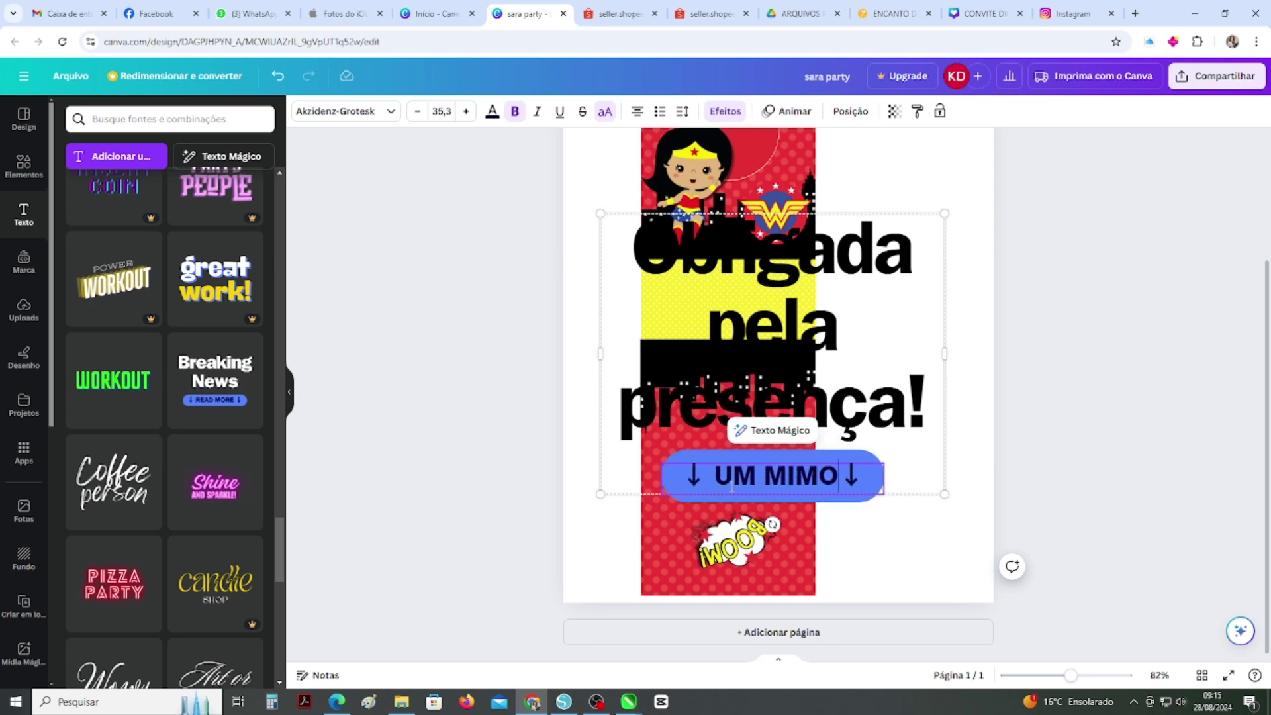
text(A OV)
key(BackSpace)
key(BackSpace)
text(VOC)
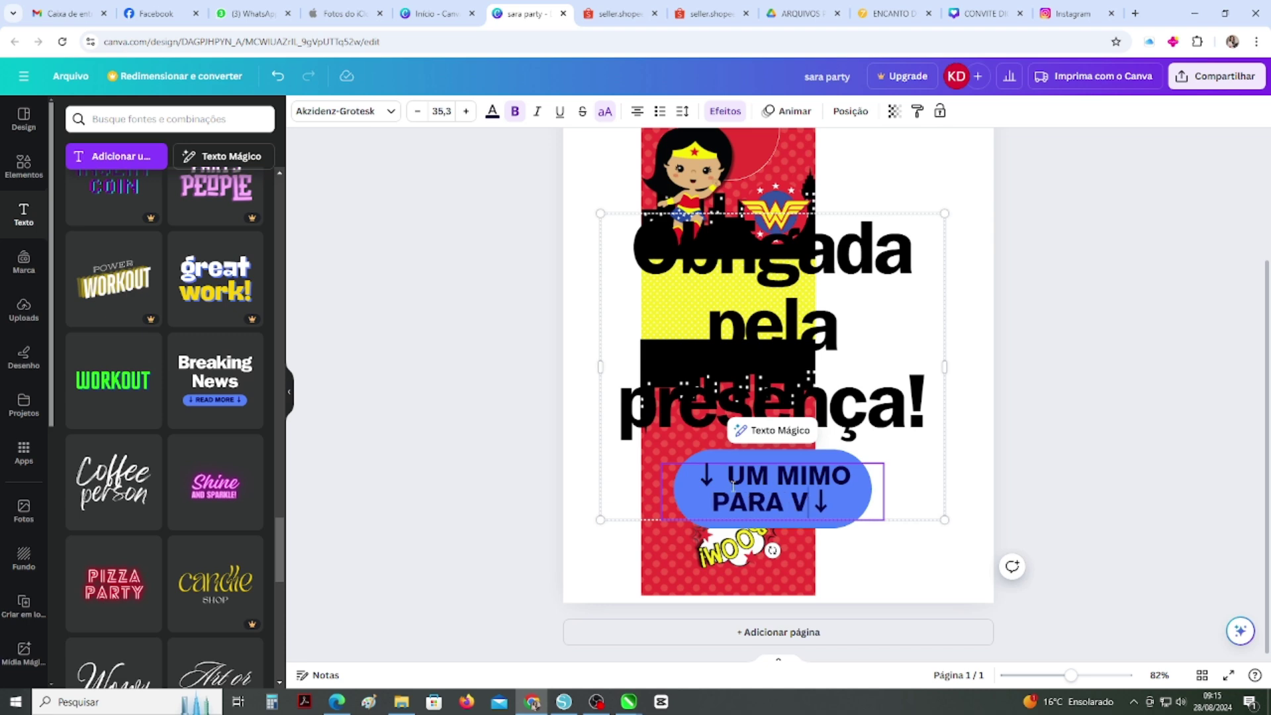
text(Ê)
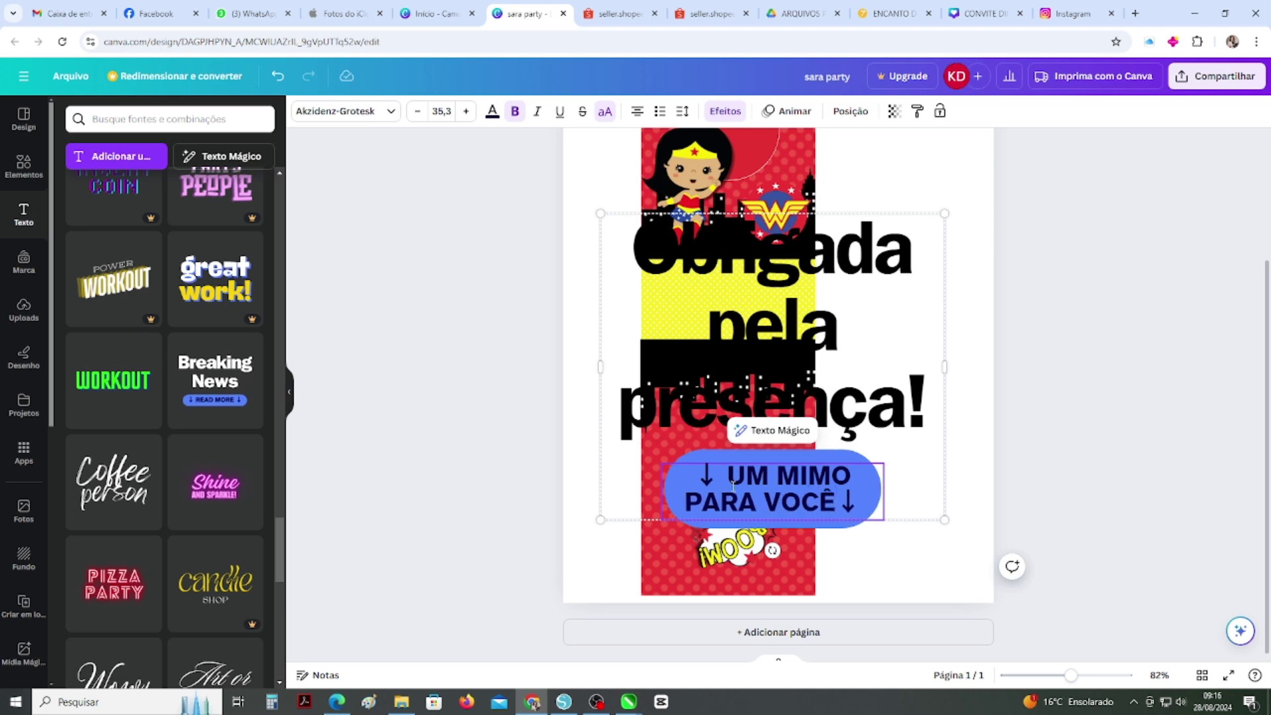
- Widen the thank-you text group, then scale it down and position it within the lower red frame above the BOOM graphic
drag(949, 374, 1166, 379)
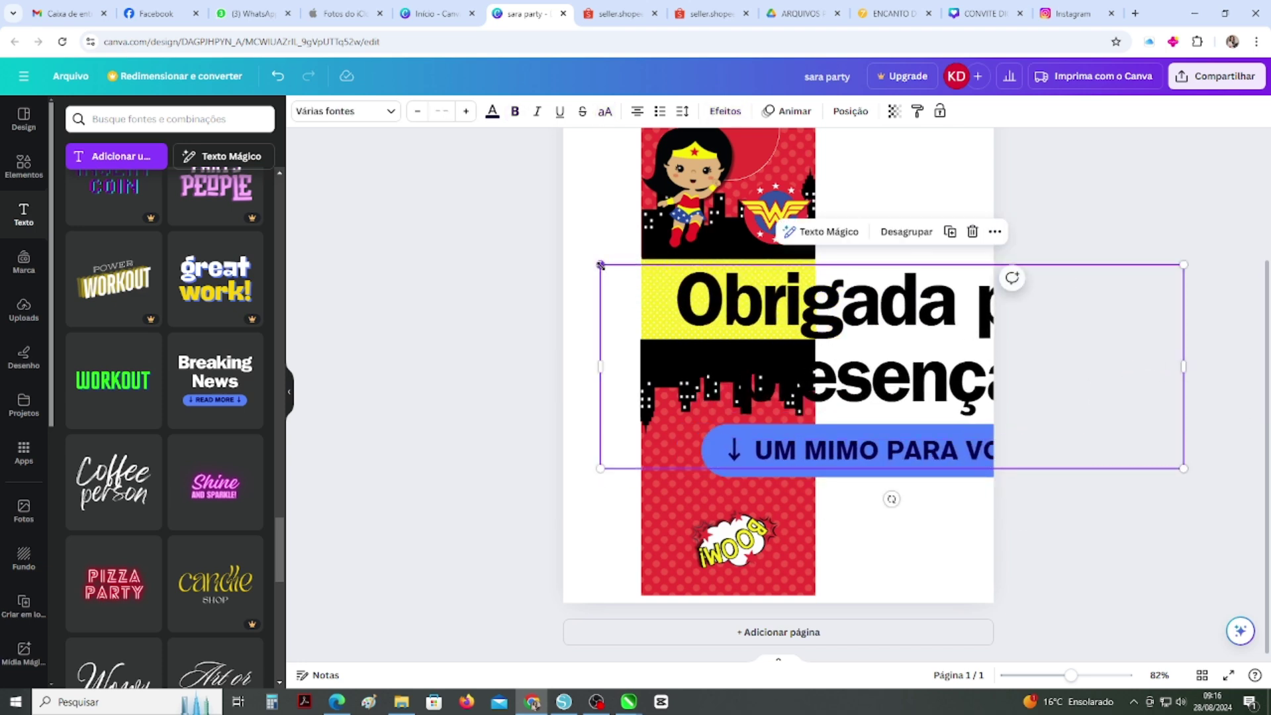
drag(601, 265, 658, 445)
drag(874, 425, 759, 463)
- Rotate the thank-you text group upside down and keep it centred in the lower red frame
click(761, 487)
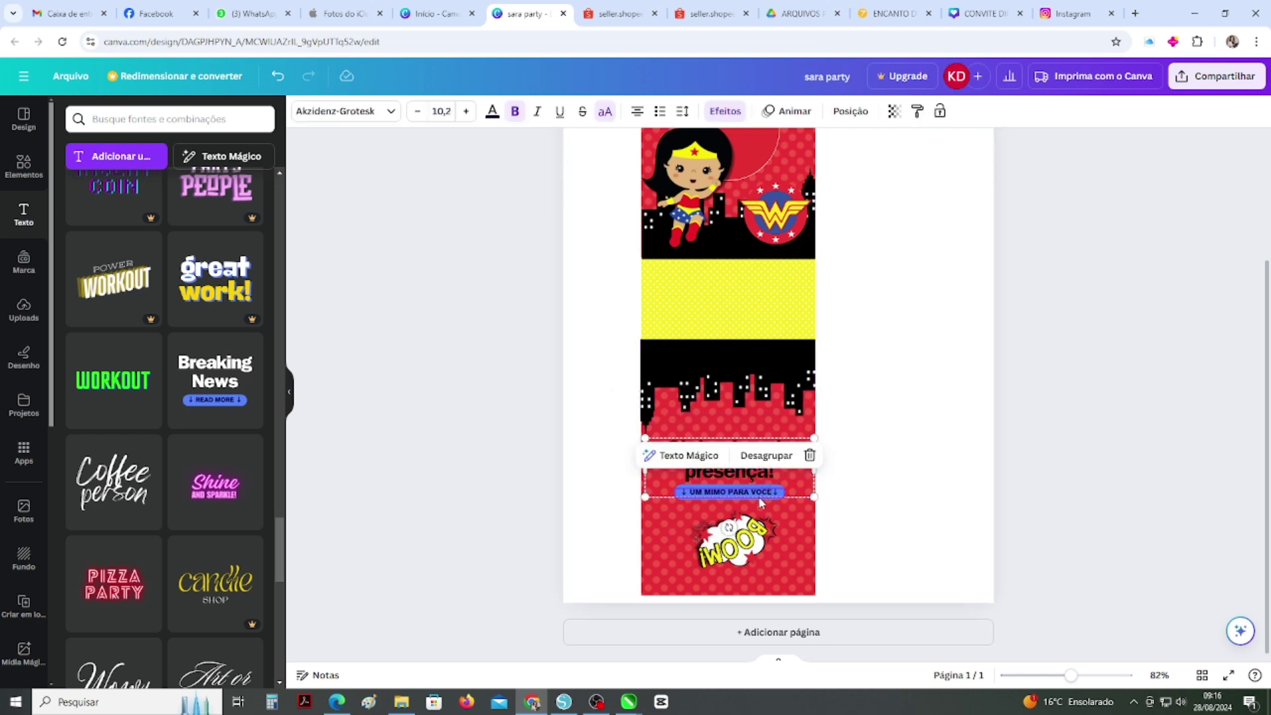
drag(728, 523, 725, 400)
drag(744, 475, 744, 474)
- Change the background effect colour of the "UM MIMO PARA VOCÊ" label to the document's dark navy blue
click(751, 435)
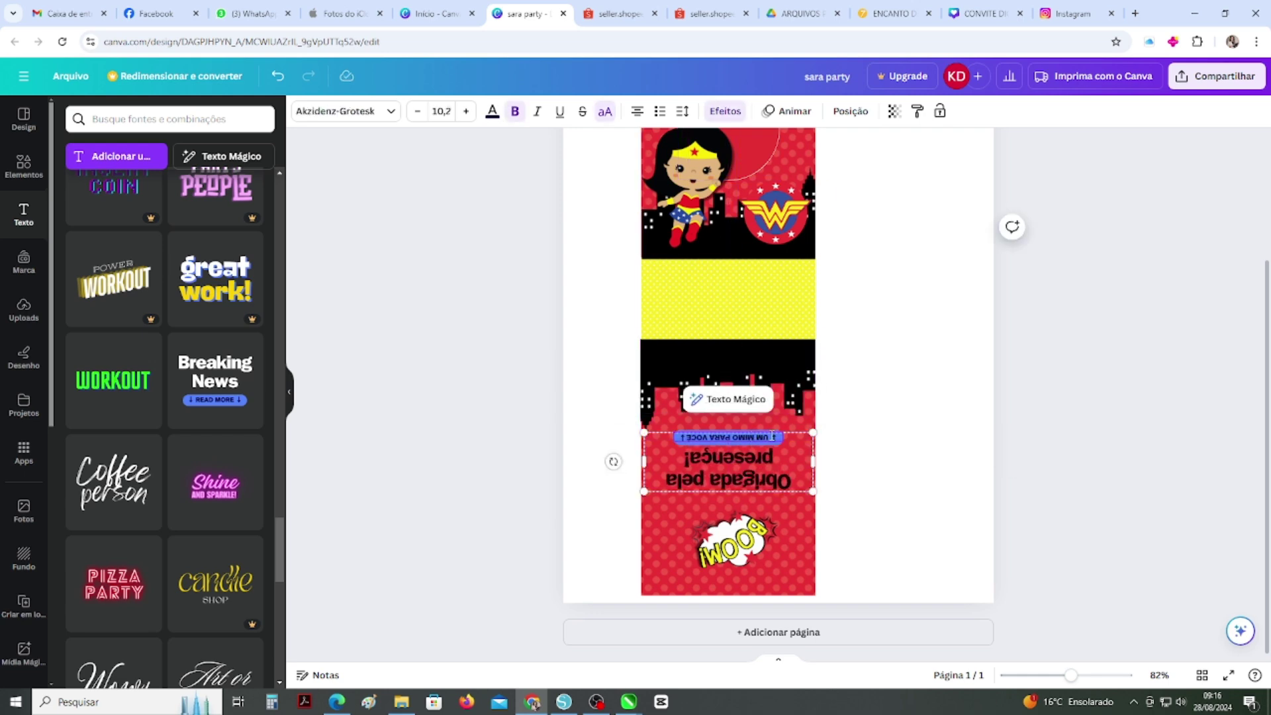
click(724, 111)
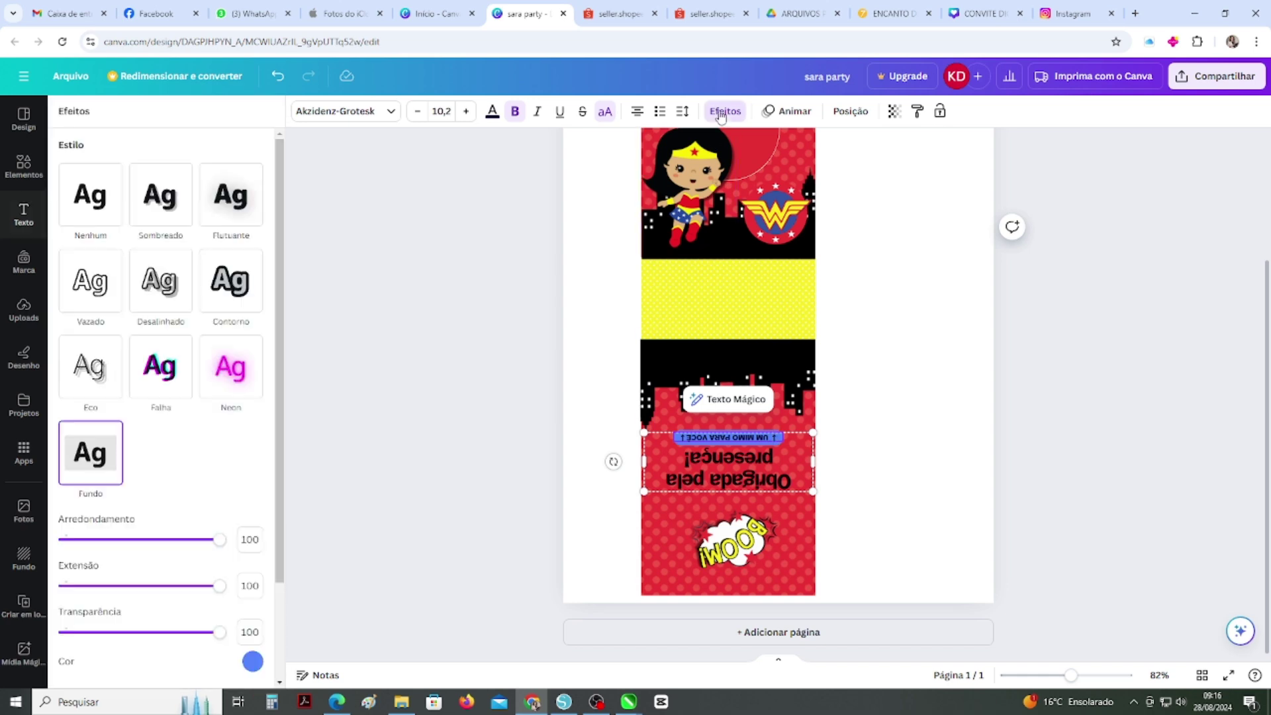
click(253, 660)
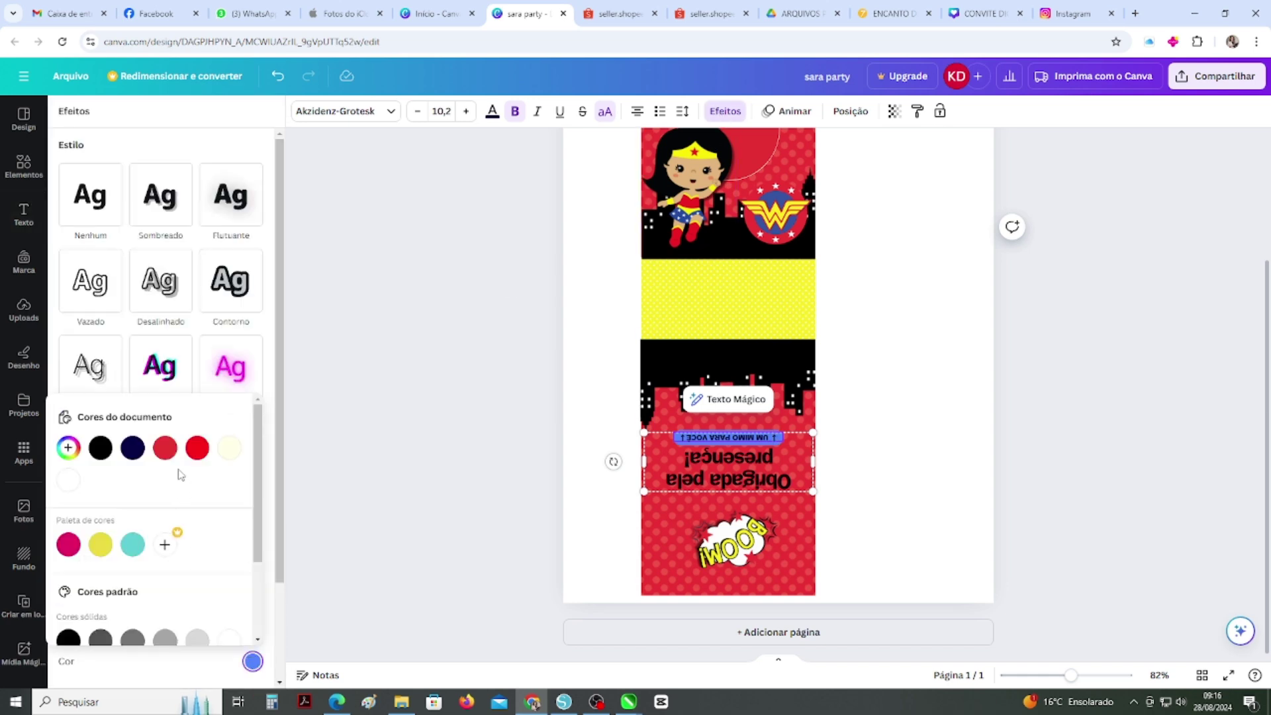
click(198, 449)
scroll(199, 461, down, 3)
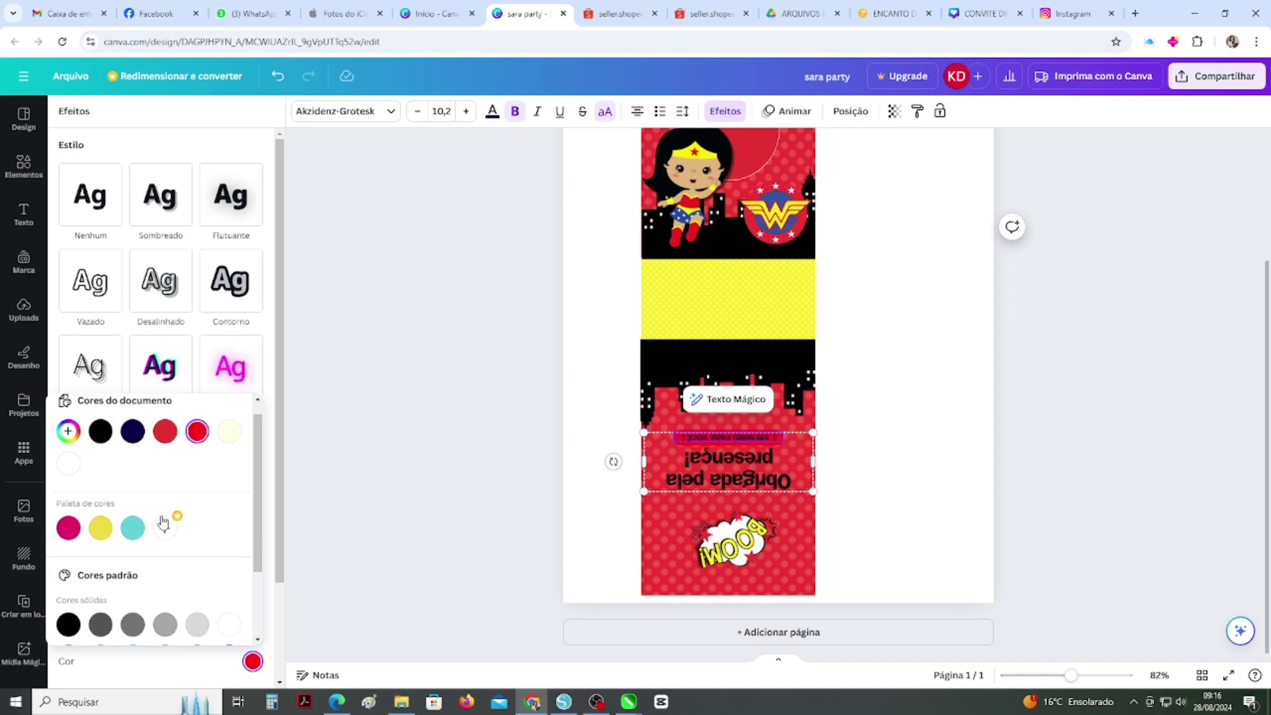
scroll(149, 472, up, 2)
scroll(149, 472, up, 1)
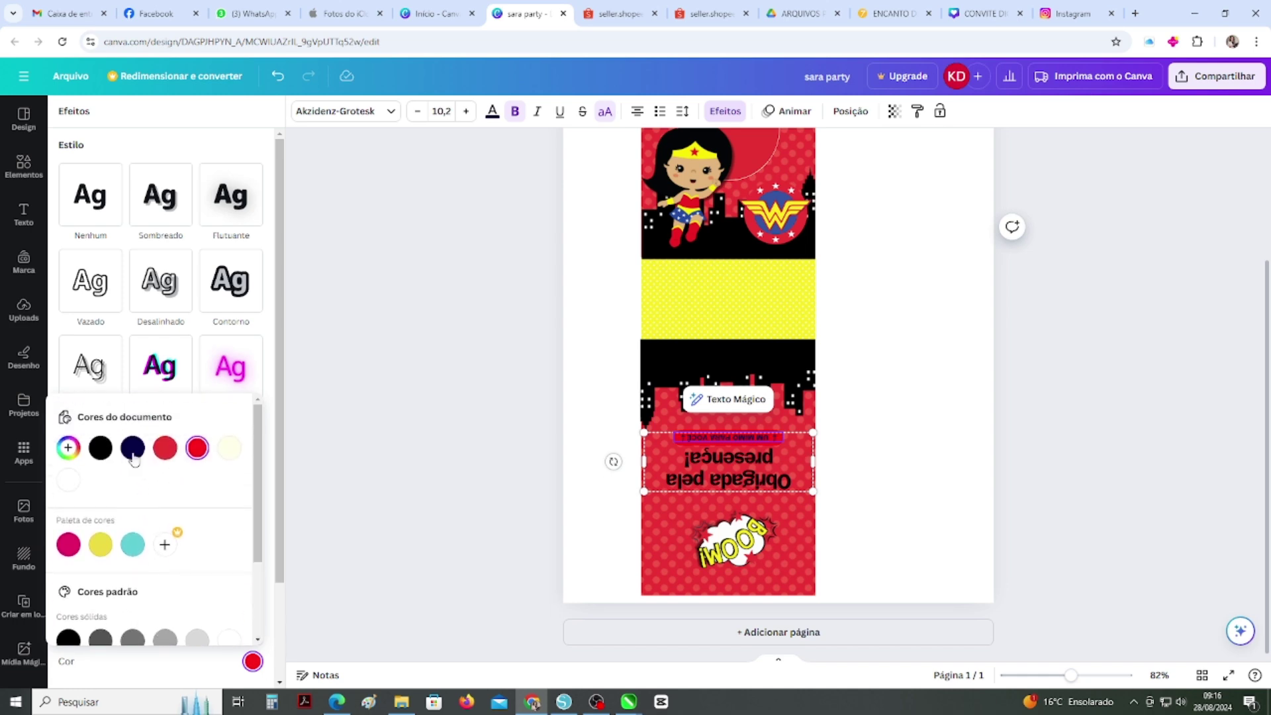
click(133, 452)
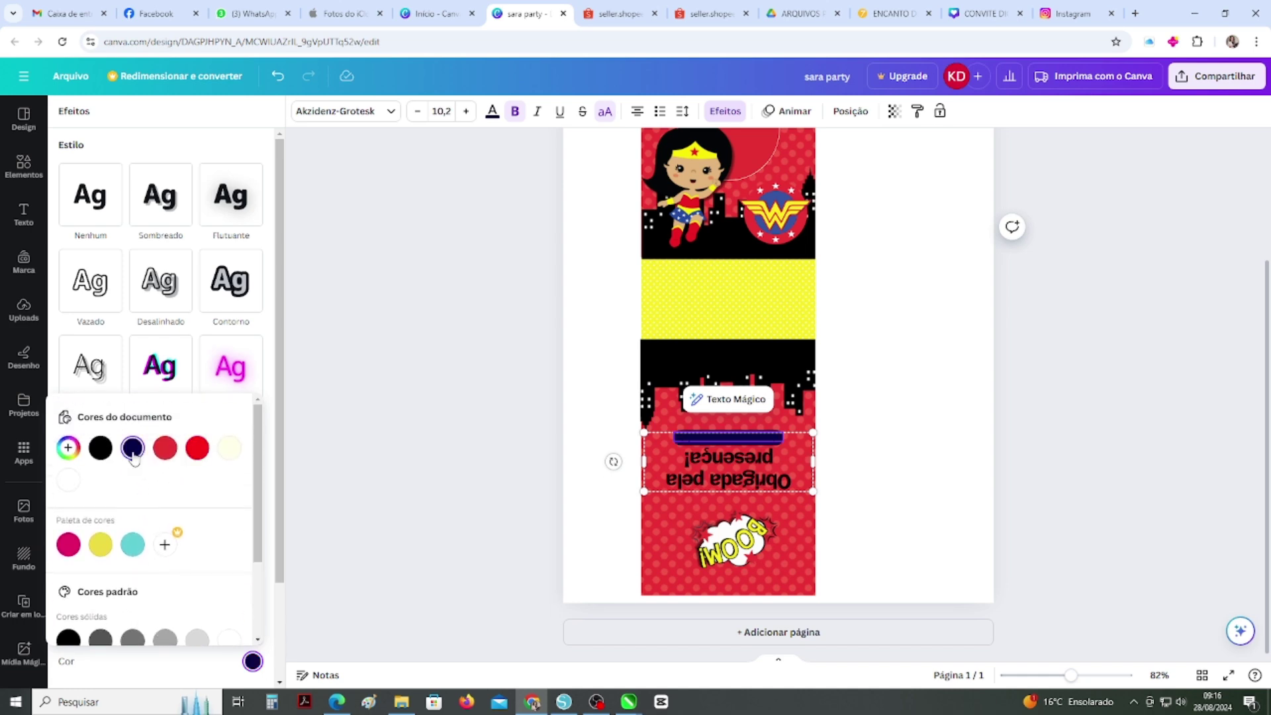
- Set the text colour of the "UM MIMO PARA VOCÊ" label to white
click(767, 446)
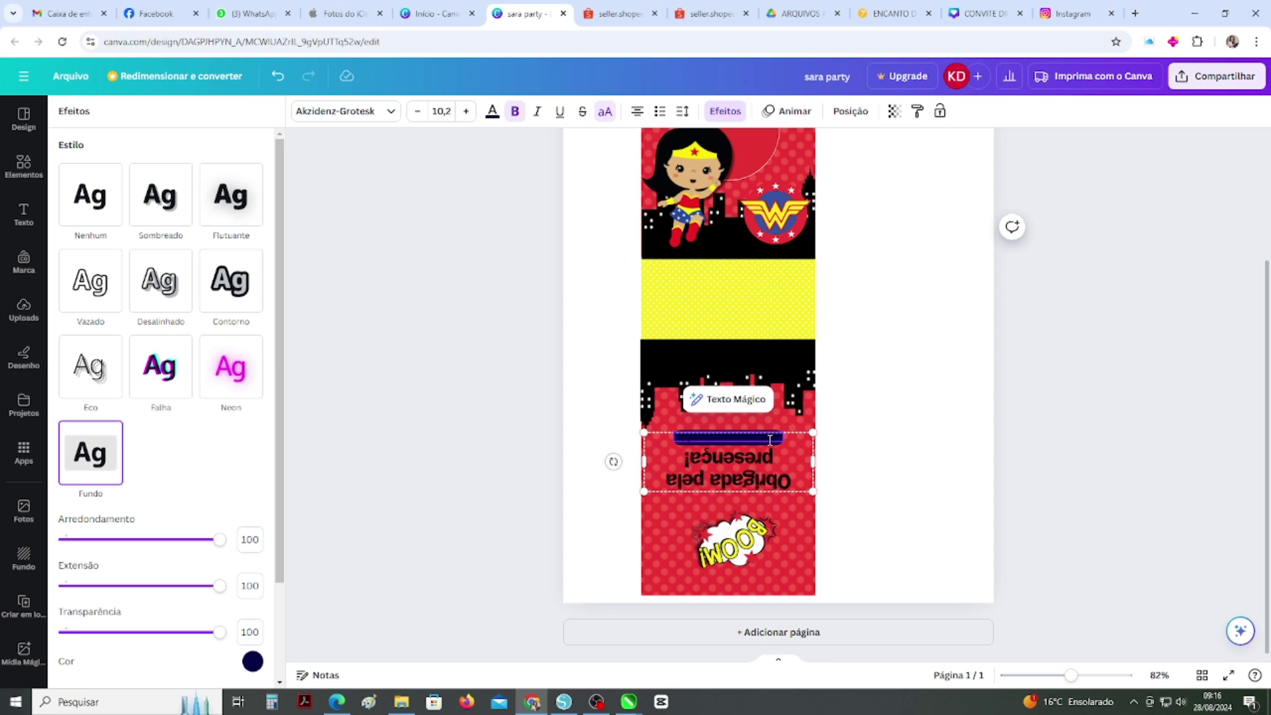
click(495, 113)
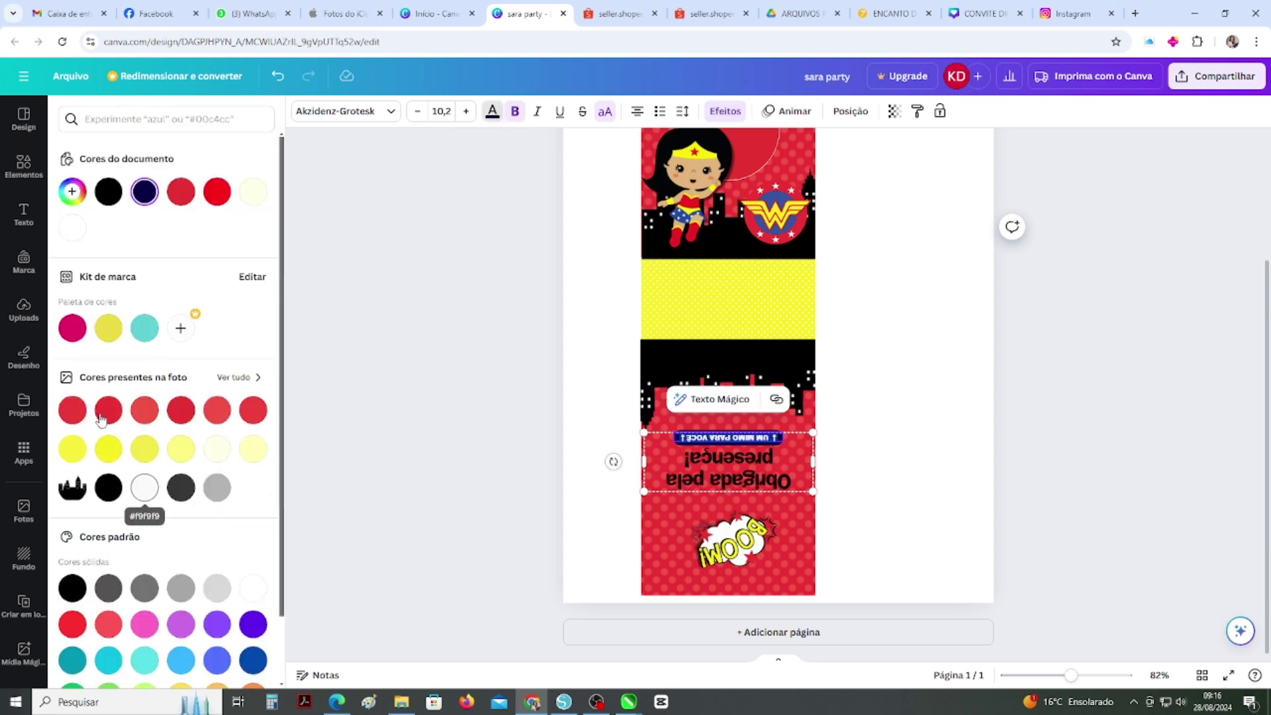
key(Escape)
click(532, 461)
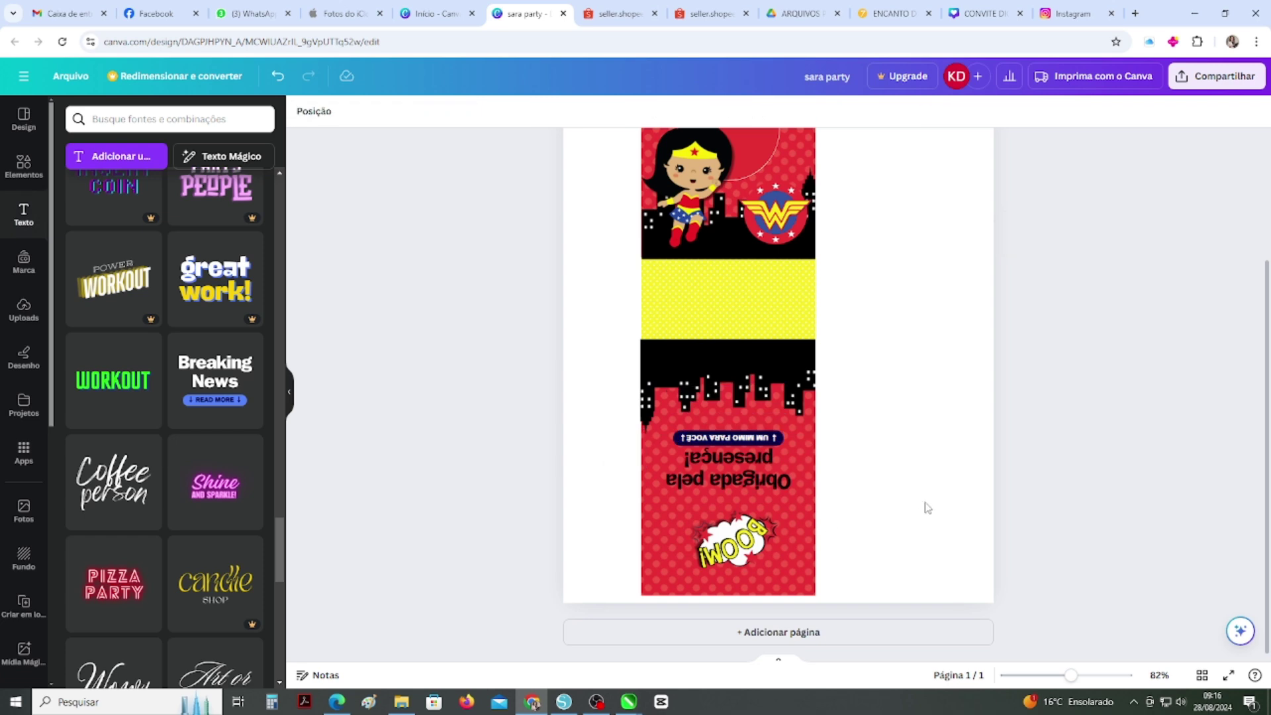
- Apply the Contorno outline effect to the "Obrigada pela presença!" heading with the document's bright red as outline colour
click(766, 487)
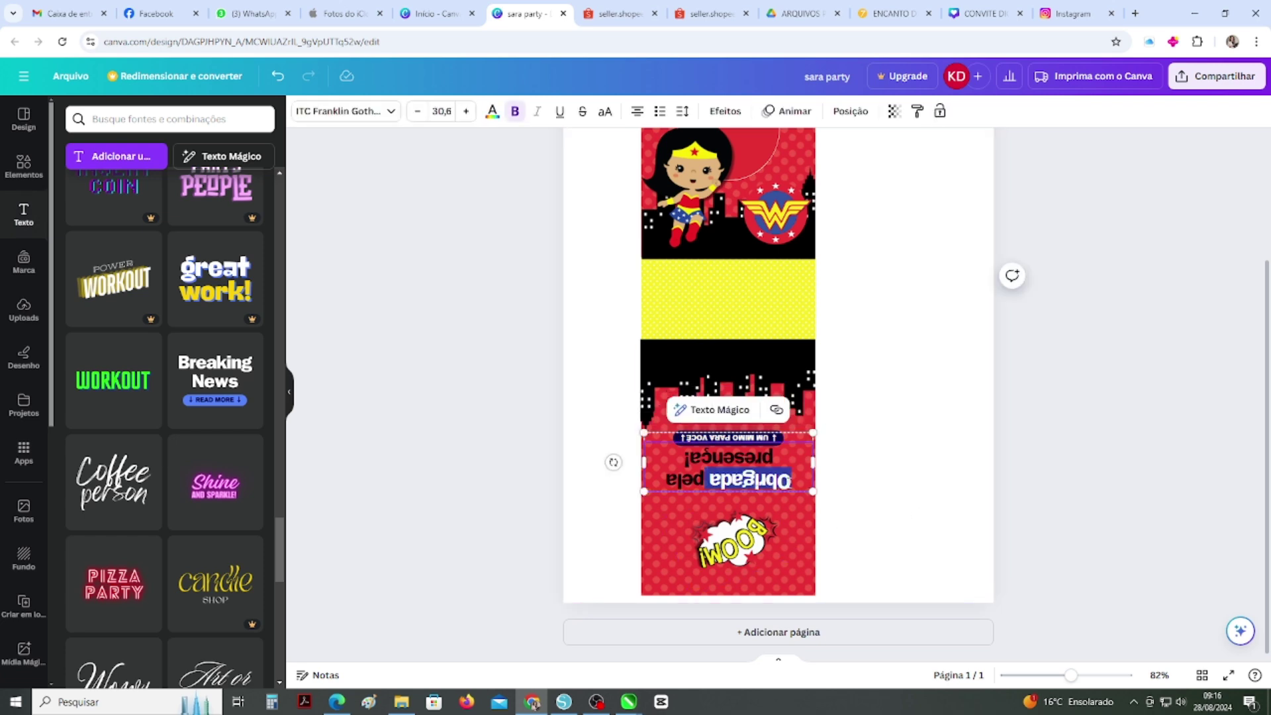
click(794, 481)
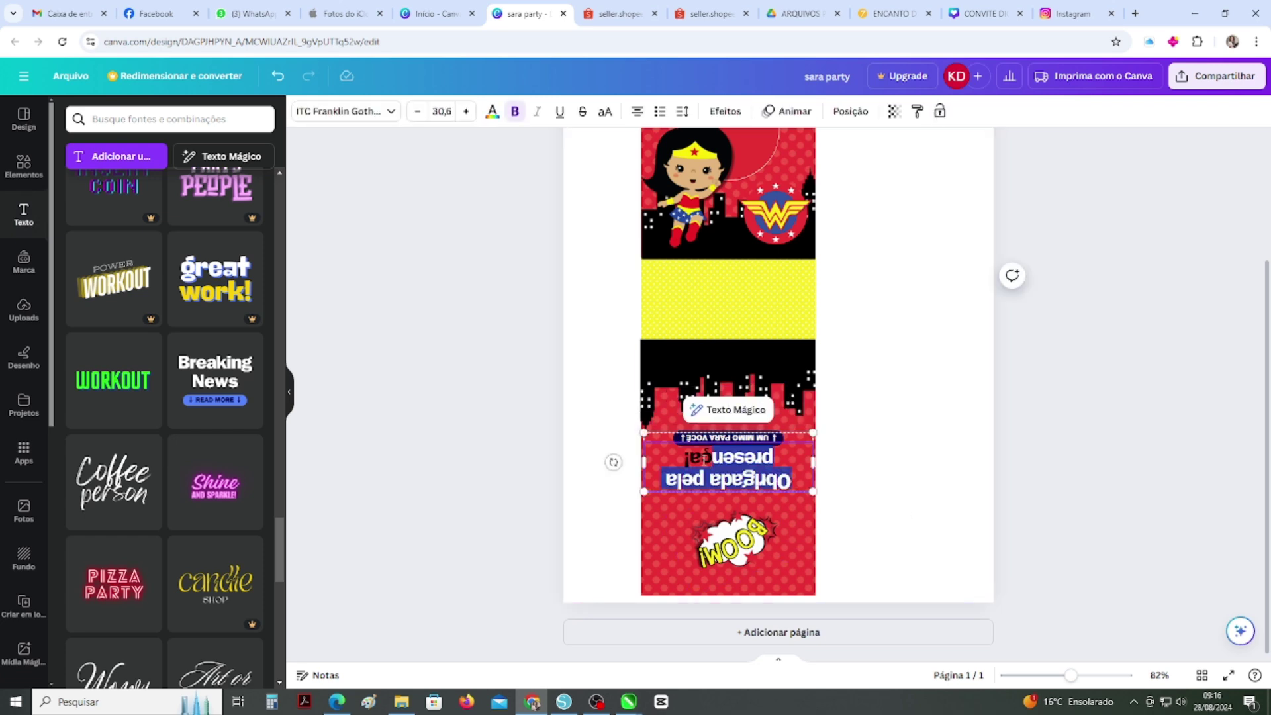
click(726, 112)
click(243, 283)
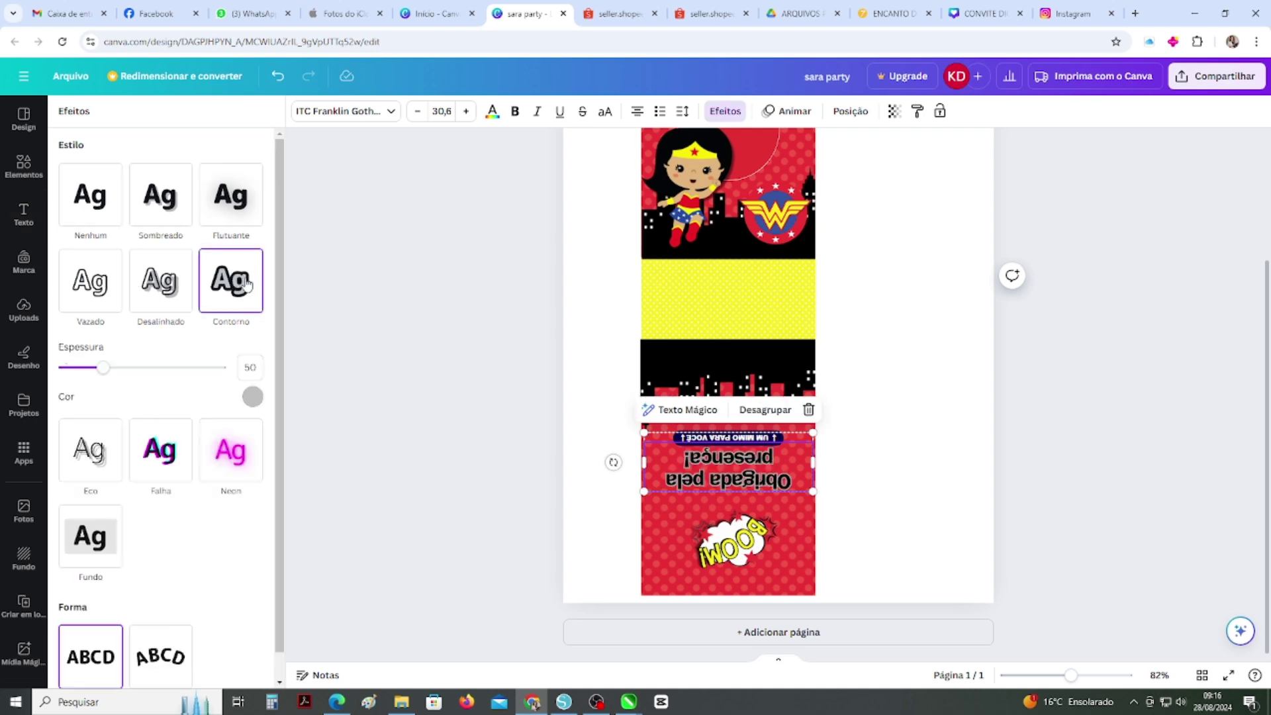
click(252, 398)
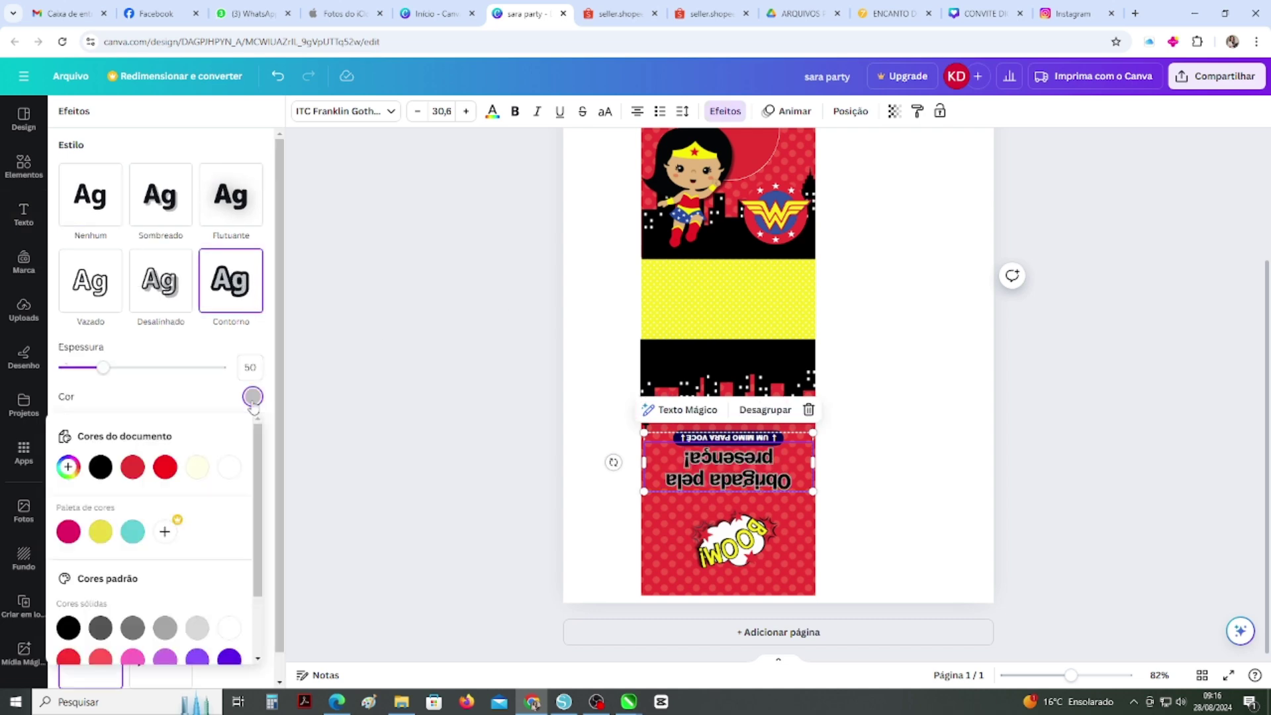
click(167, 471)
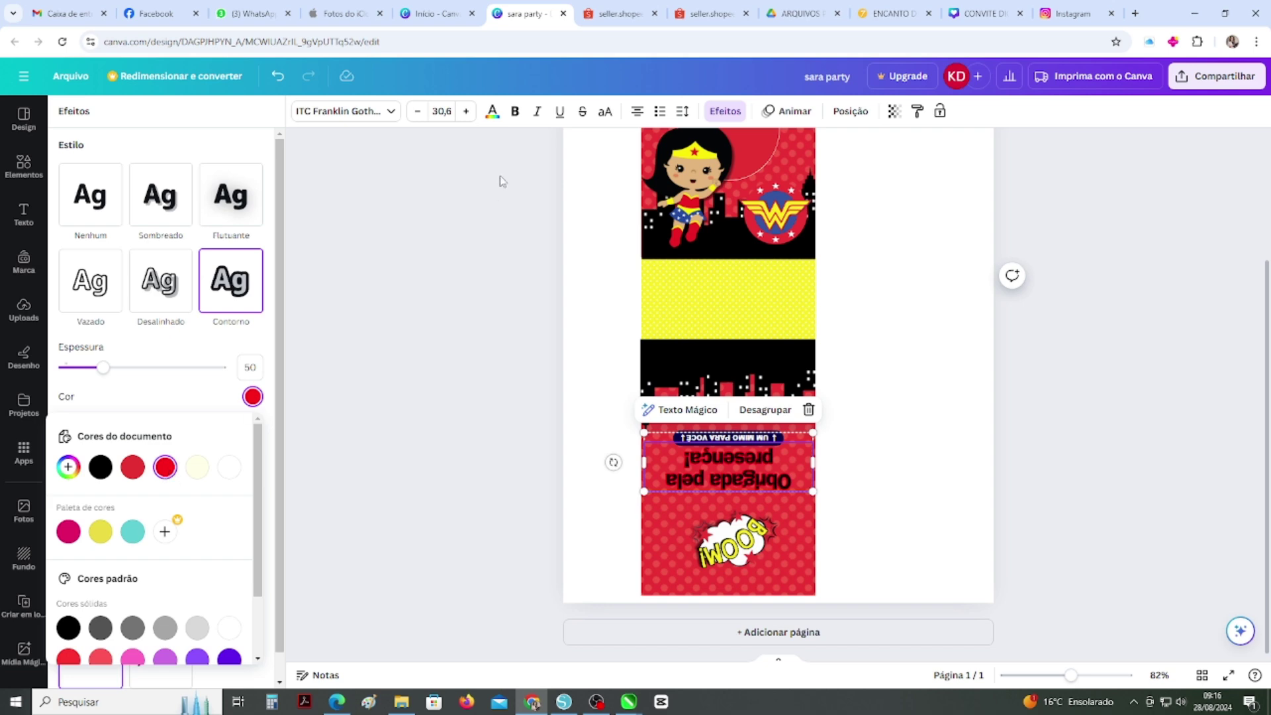
- Colour the "Obrigada pela presença!" heading white and change its outline to black
click(492, 111)
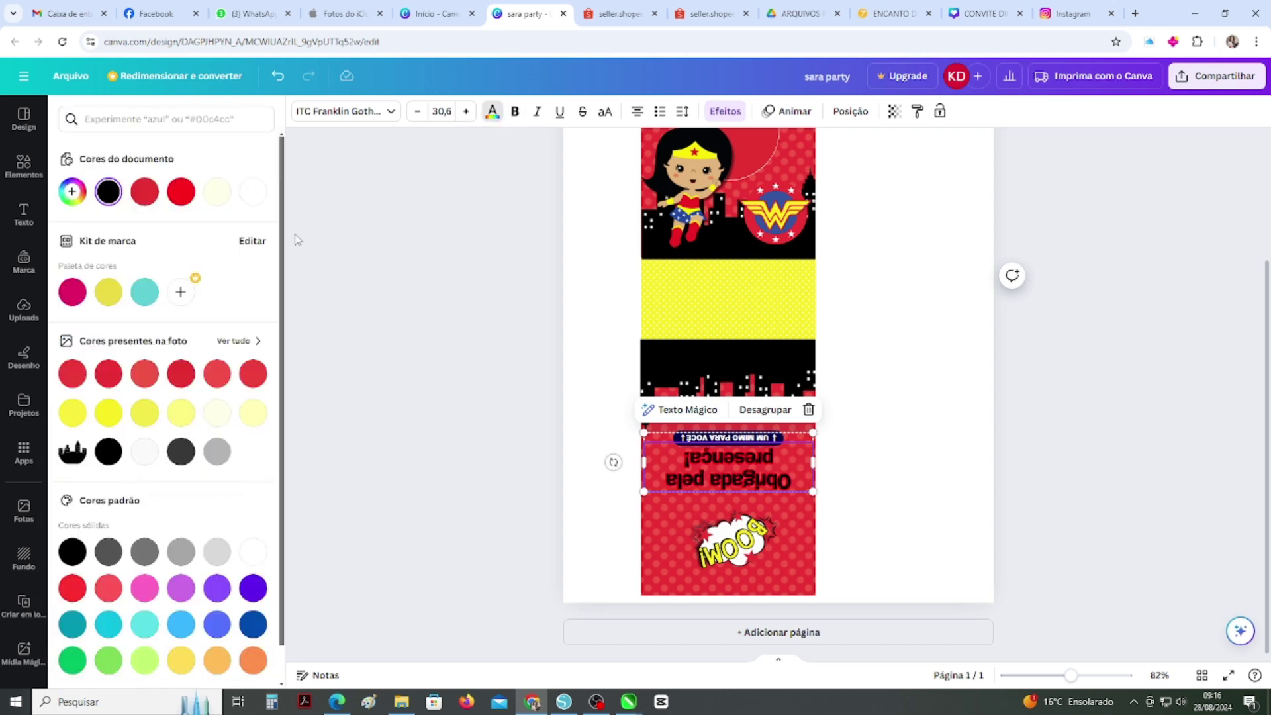
click(253, 192)
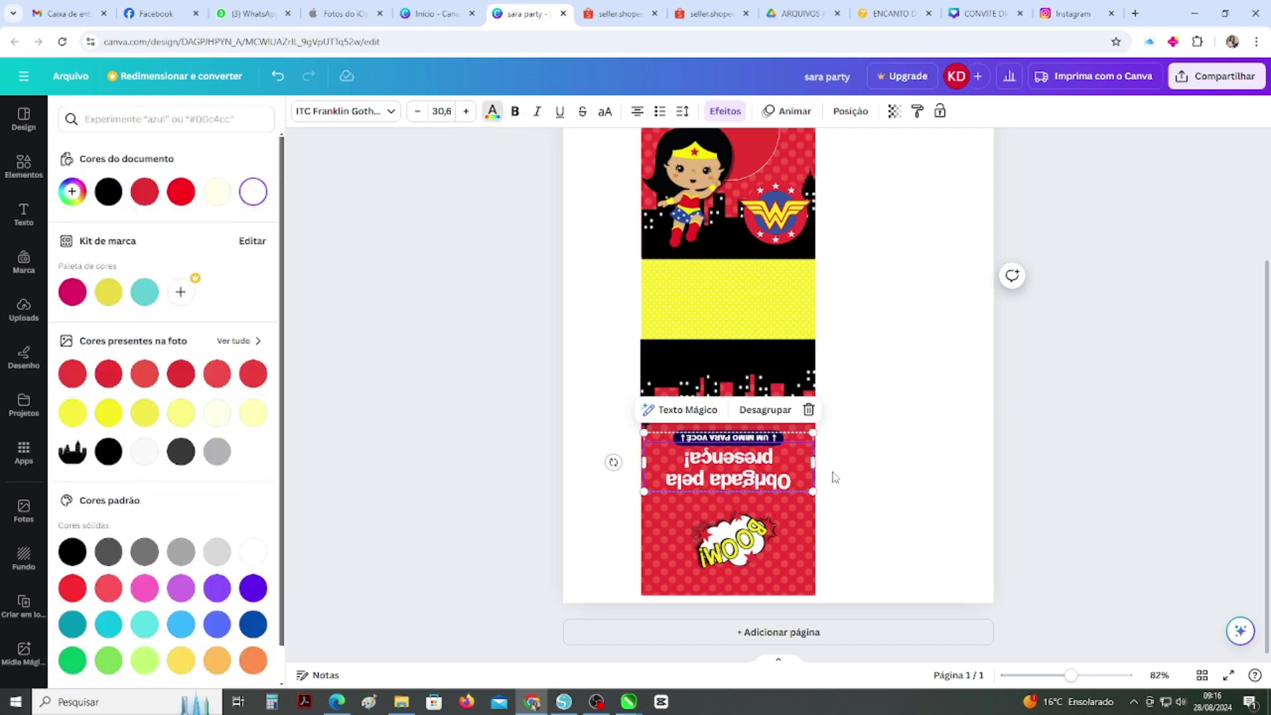
click(725, 111)
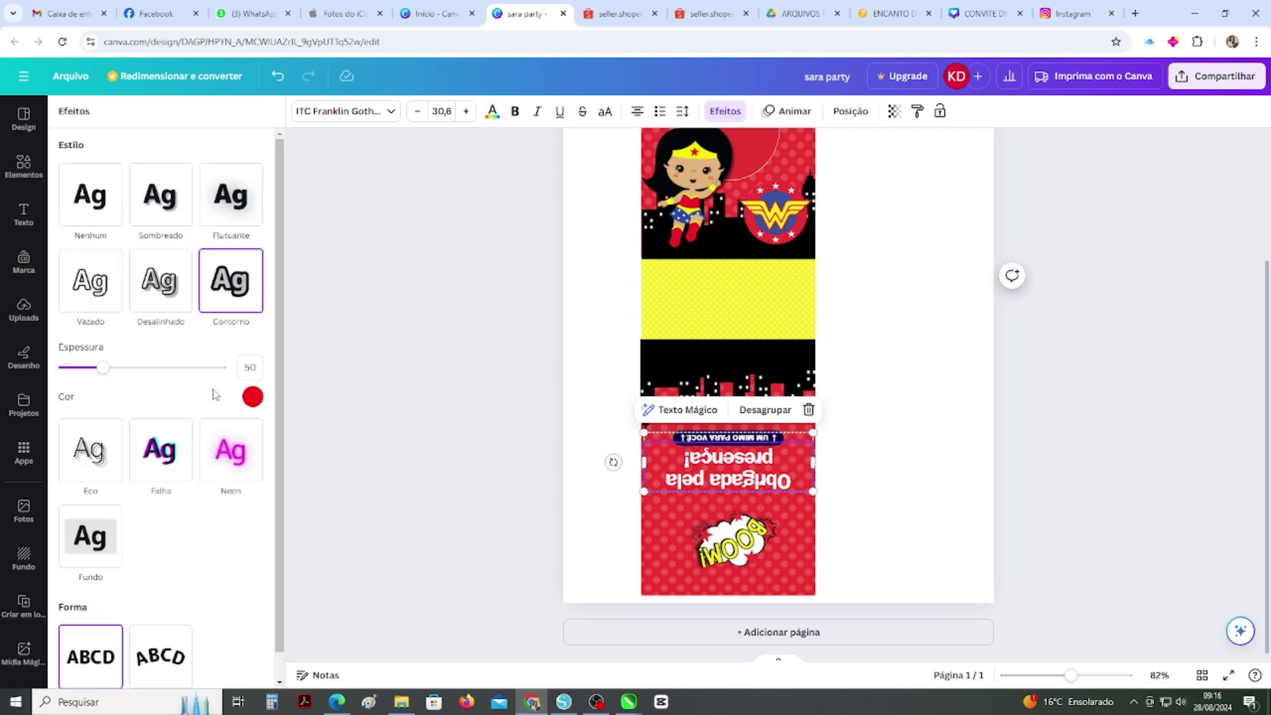
click(252, 396)
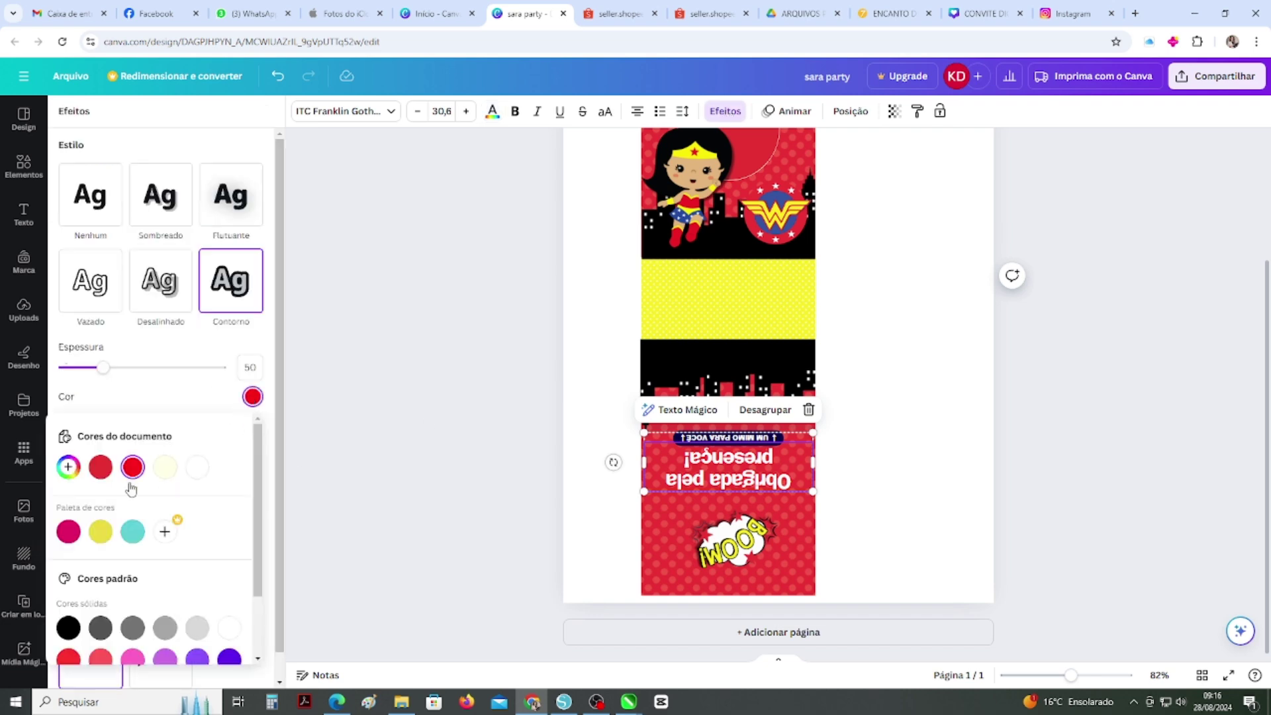
click(68, 627)
click(454, 516)
- Nudge the inverted BOOM graphic slightly within the lower red frame
click(759, 485)
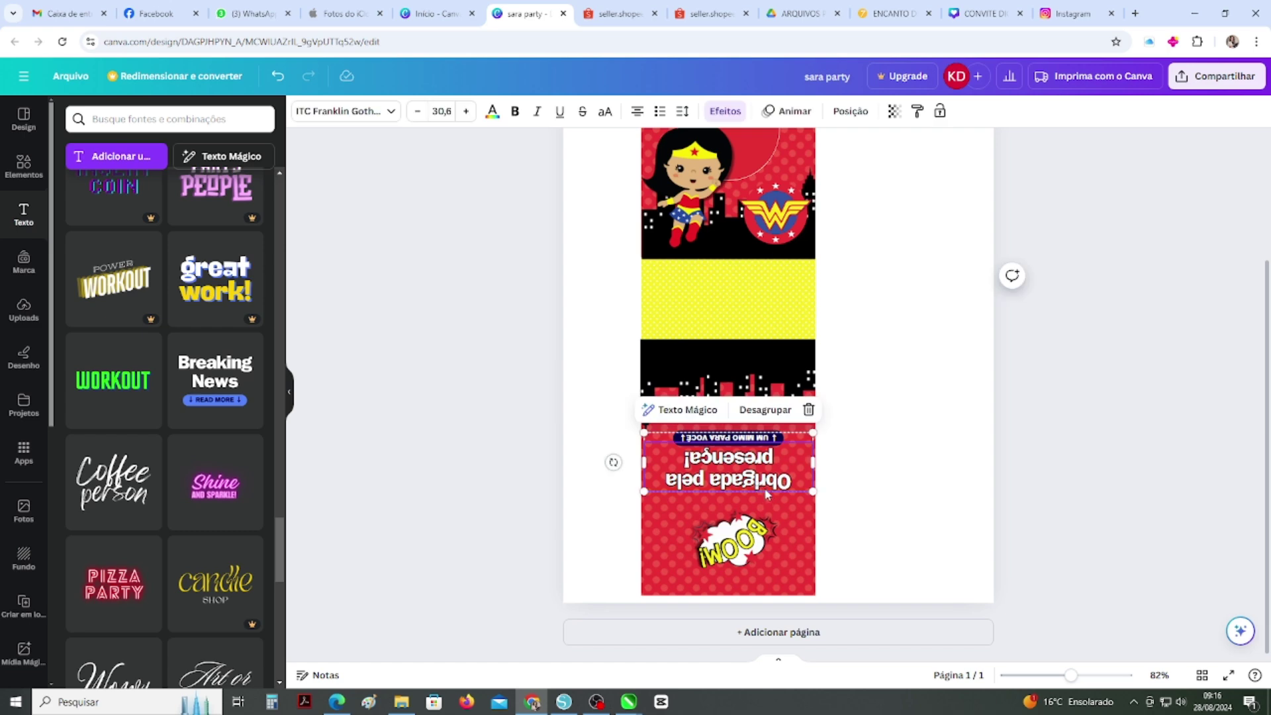
click(759, 541)
click(867, 513)
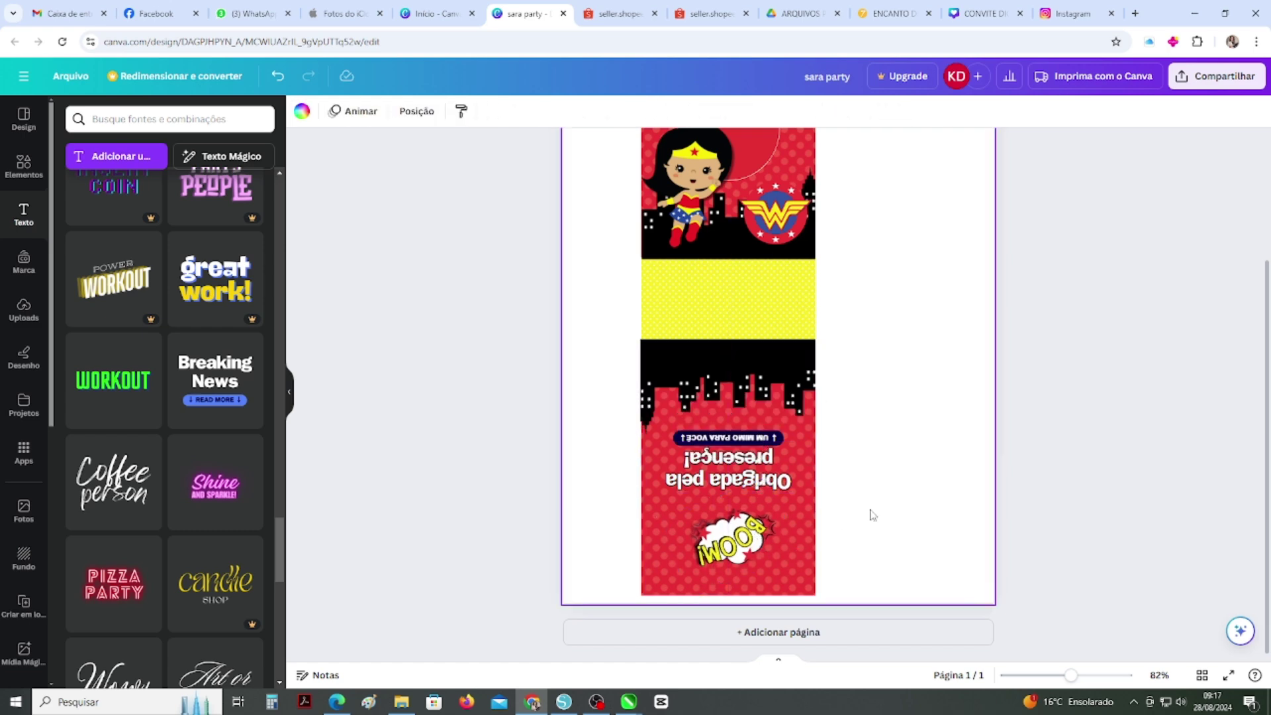
- Unlock the lower red frame with the inverted text and the upper red frame with the character
scroll(870, 514, up, 3)
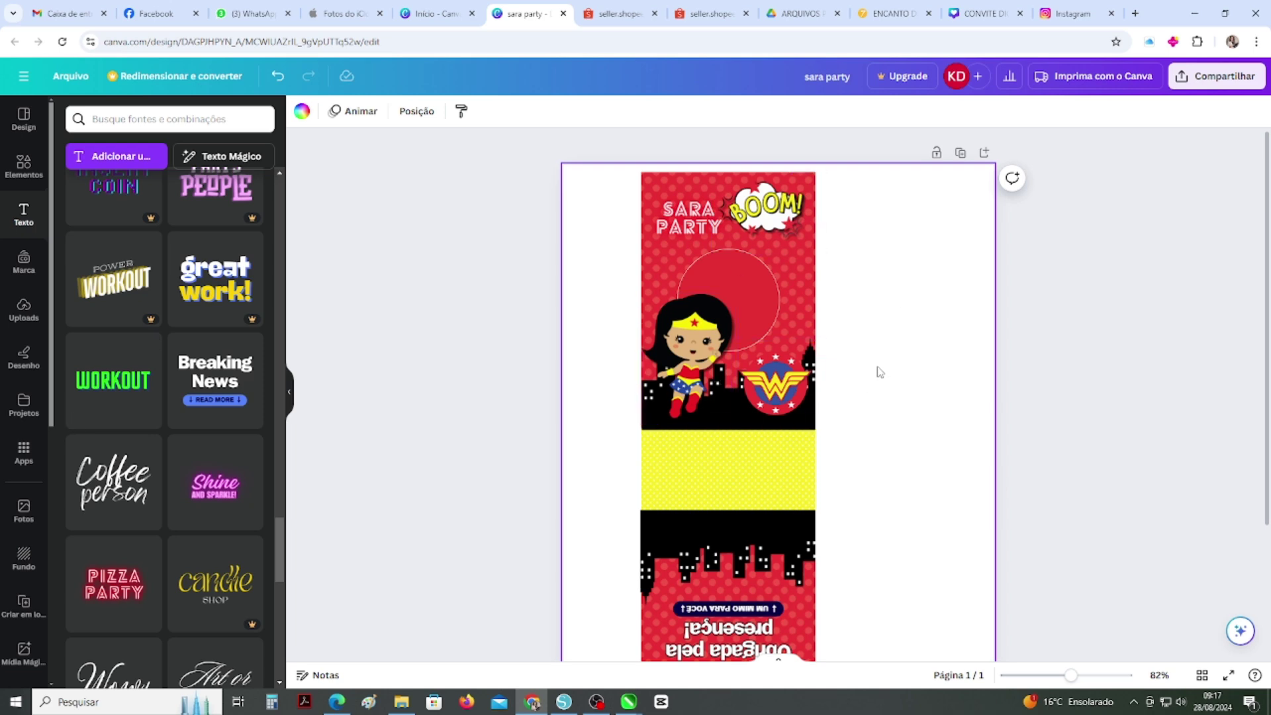
scroll(867, 424, down, 3)
click(811, 511)
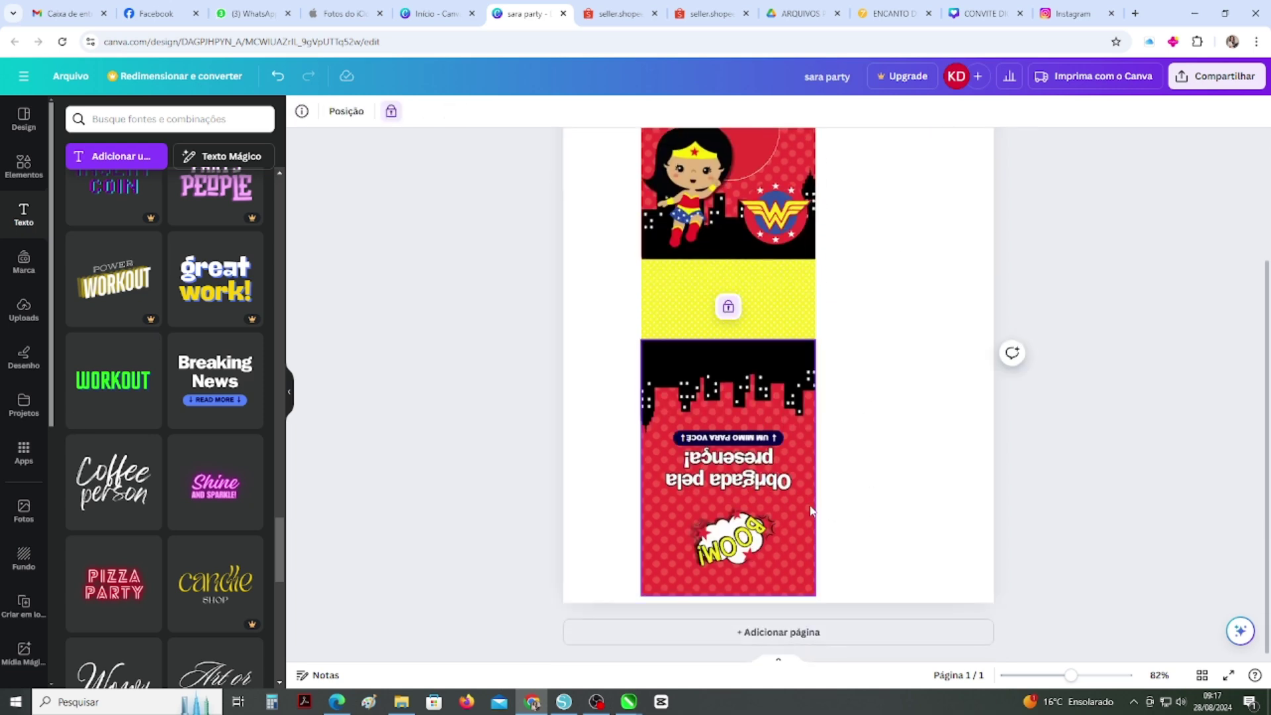
right_click(812, 511)
click(844, 548)
scroll(885, 471, up, 2)
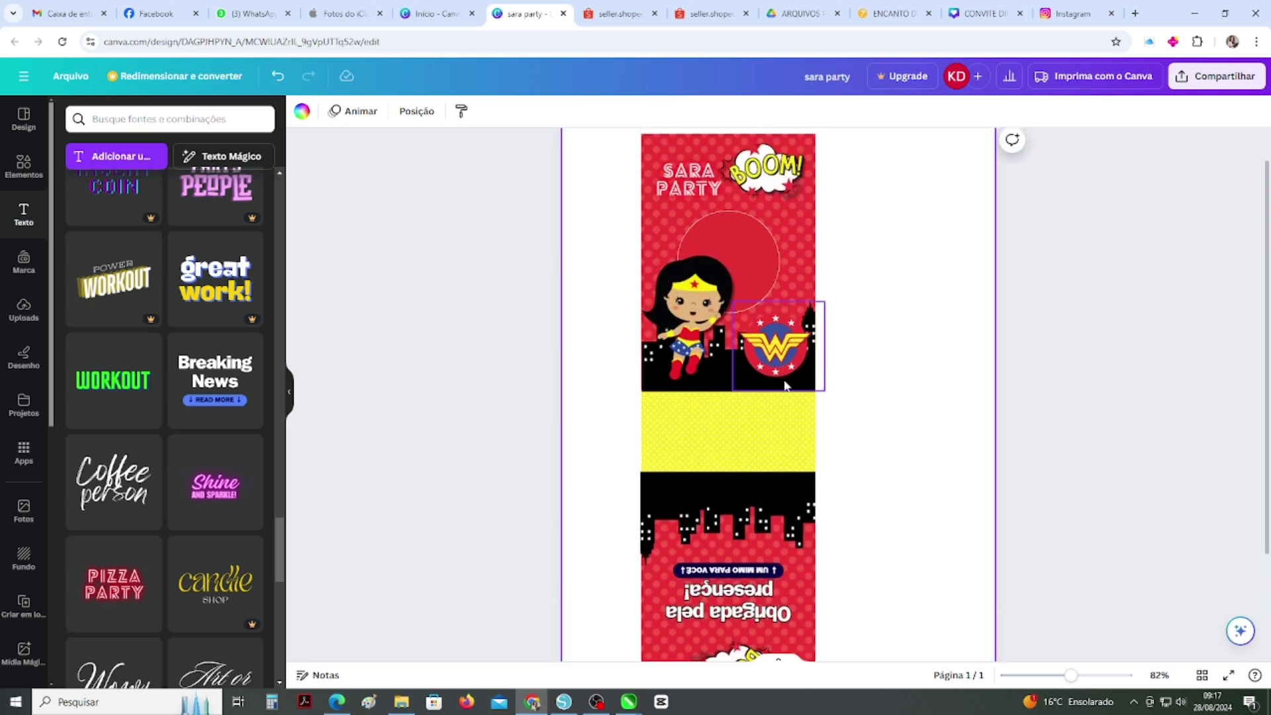
click(810, 265)
right_click(810, 264)
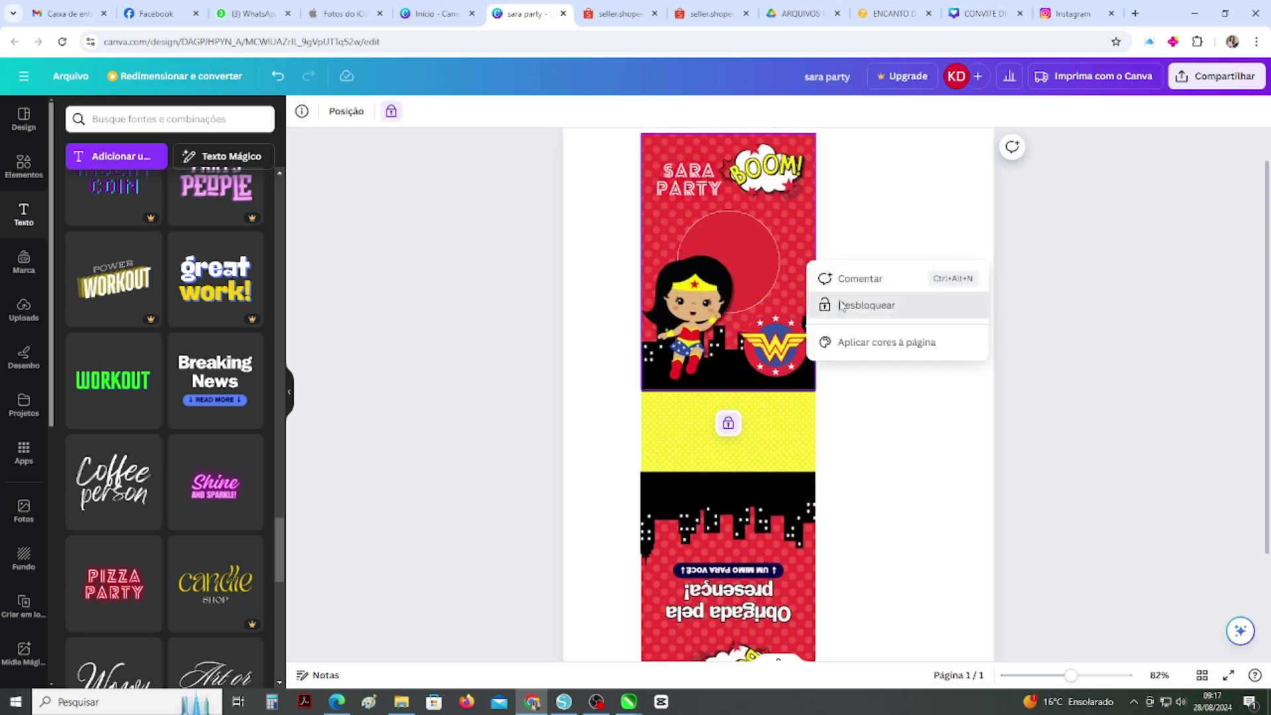
click(840, 305)
- Select every element of the Wonder Woman strip from top to bottom and group them together
scroll(842, 488, down, 3)
drag(870, 549, 631, 157)
scroll(635, 212, up, 3)
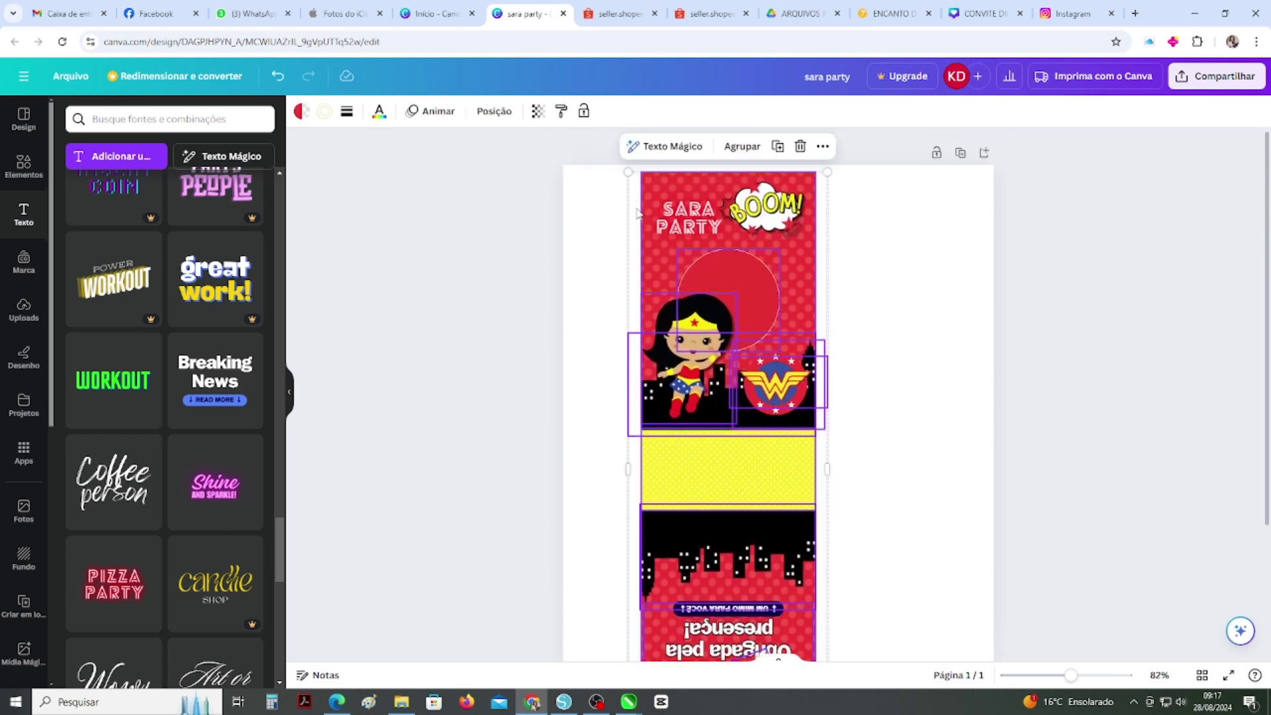
right_click(764, 234)
click(753, 163)
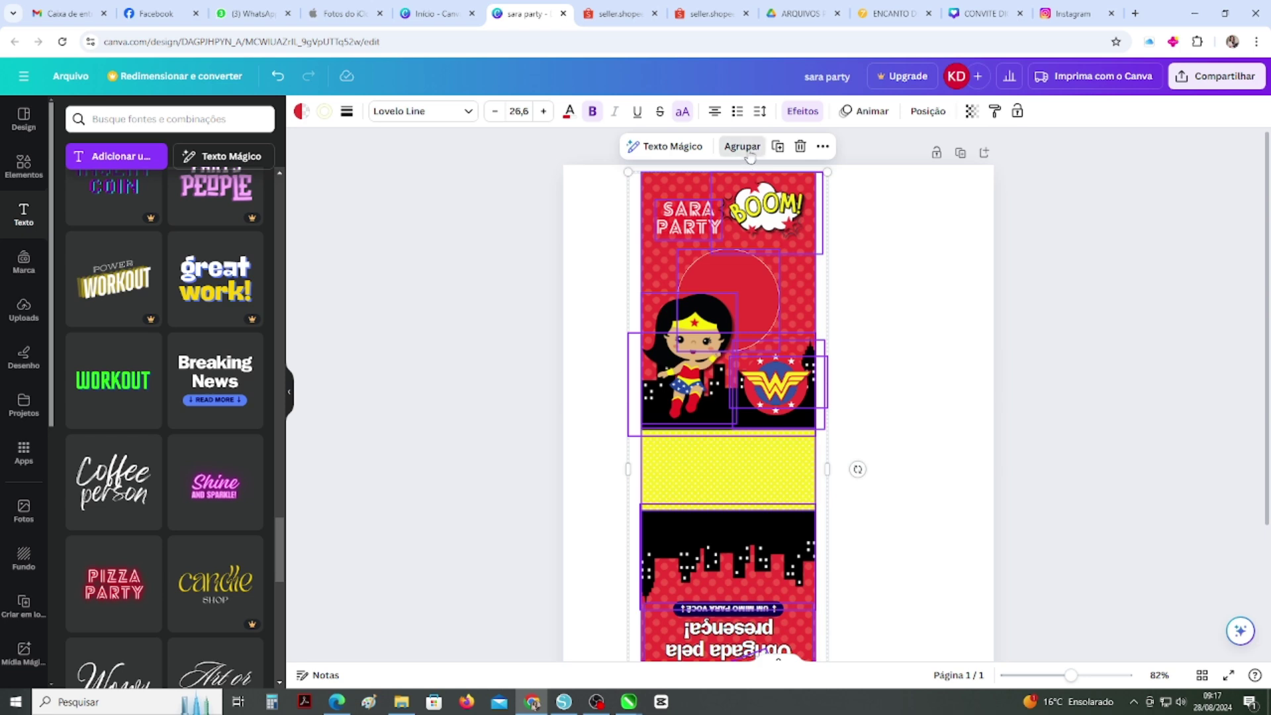
click(742, 147)
- Duplicate the grouped Wonder Woman strip and arrange the two copies side by side across the A4 page
drag(757, 225, 891, 243)
key(ctrl+d)
scroll(840, 293, down, 2)
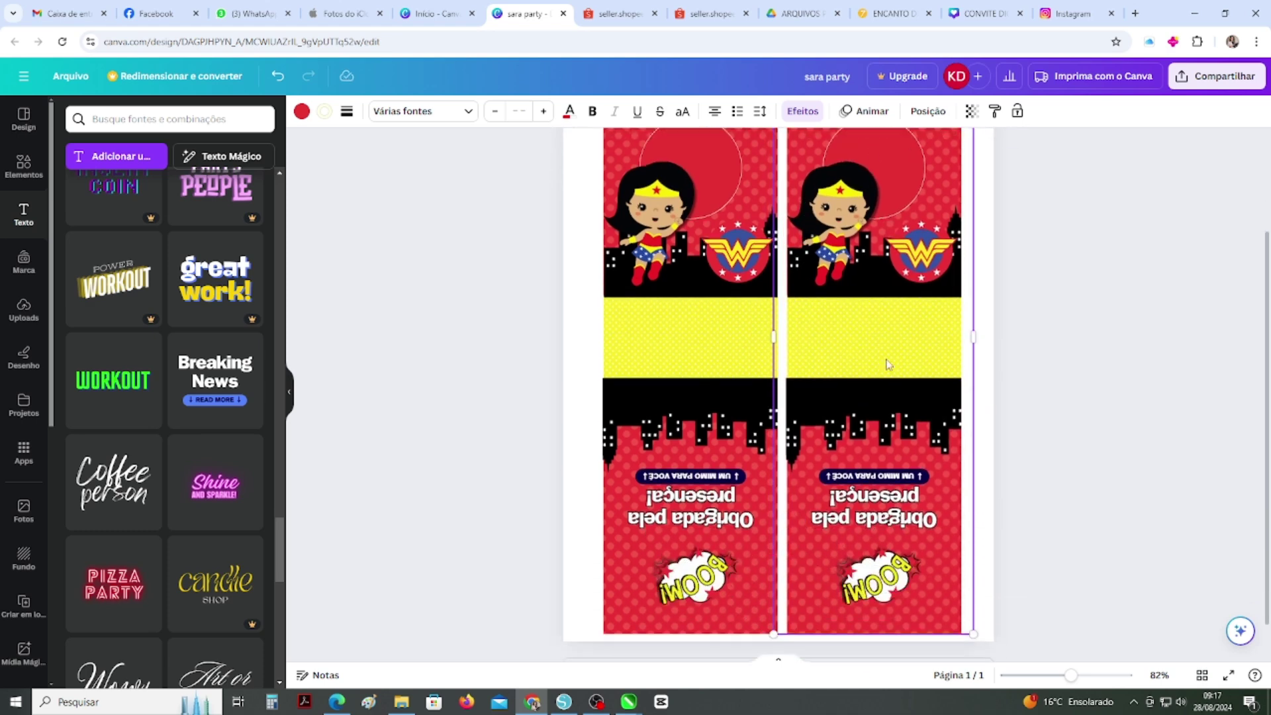
click(1082, 444)
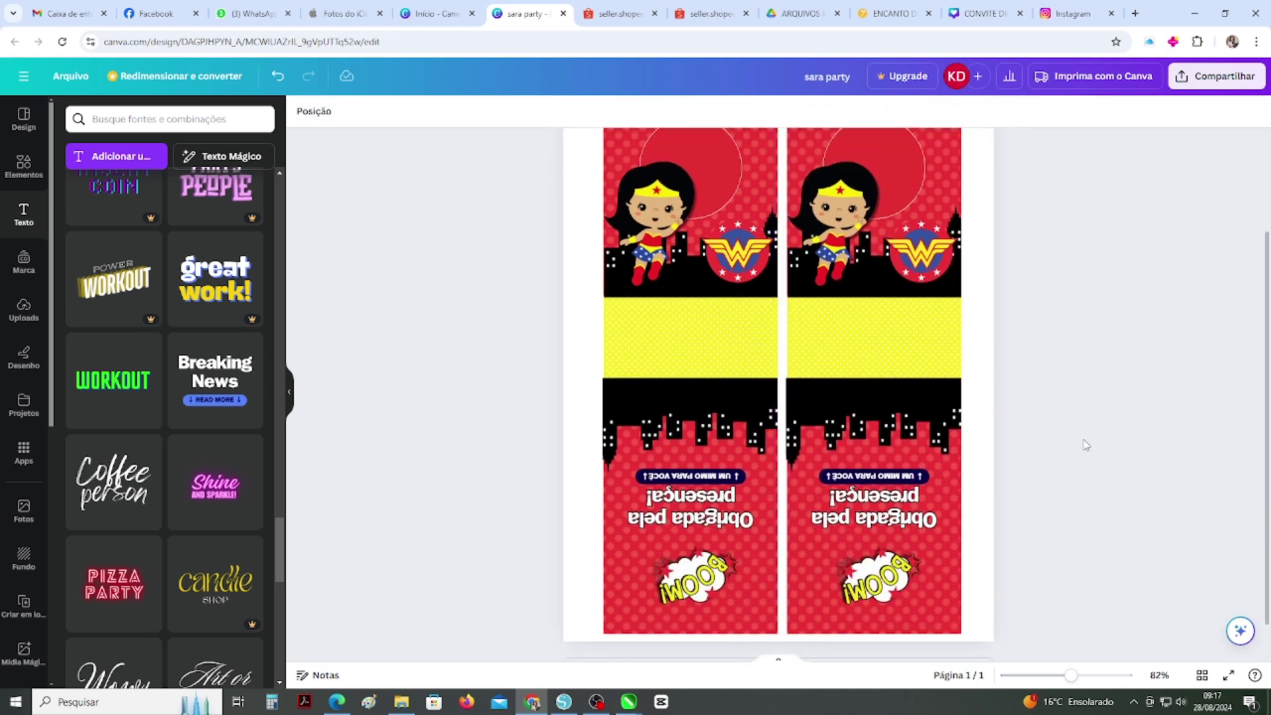
- Download the design as a print-quality PDF (PDF para impressão) with the RGB colour profile and dismiss the print offer
scroll(1085, 444, up, 2)
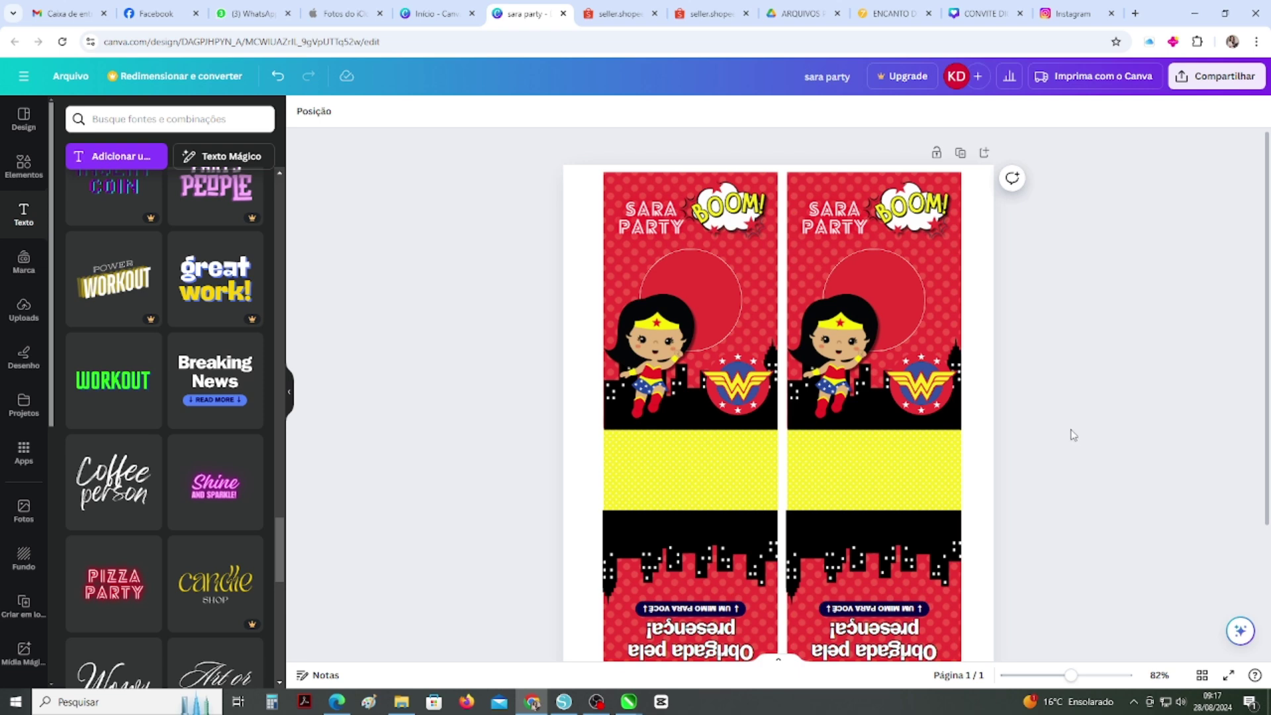
click(1220, 77)
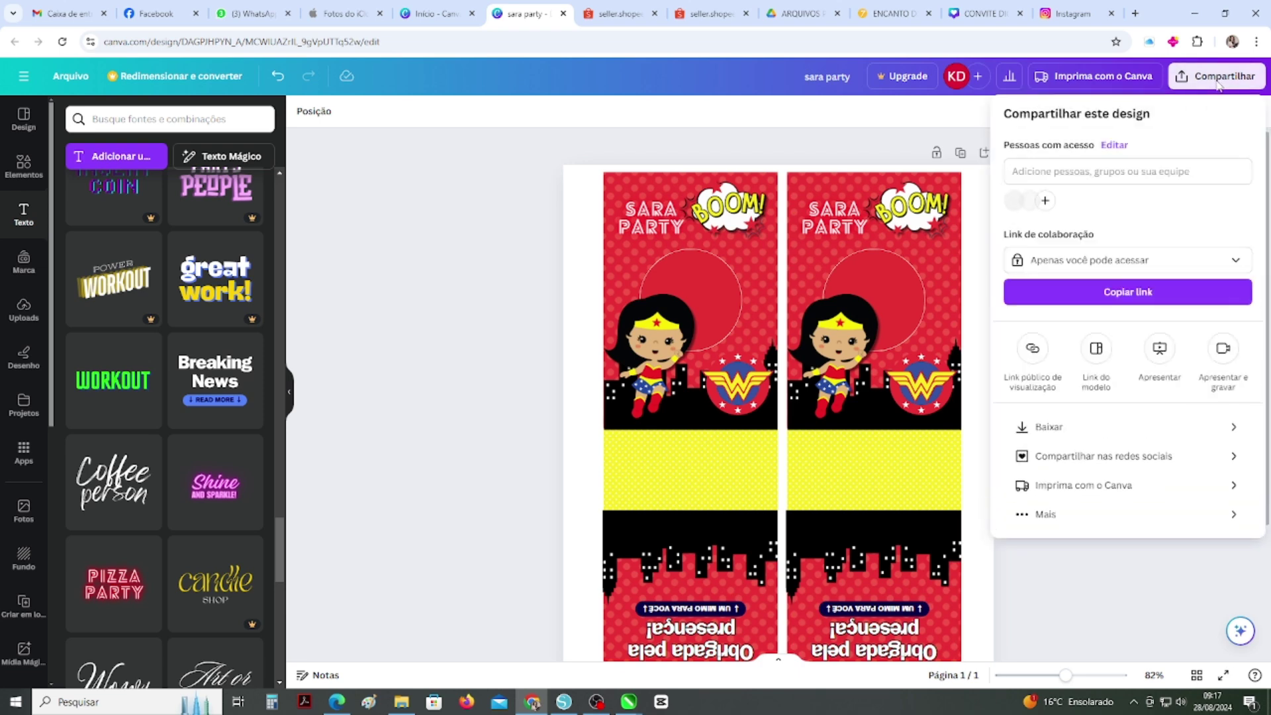
click(1110, 429)
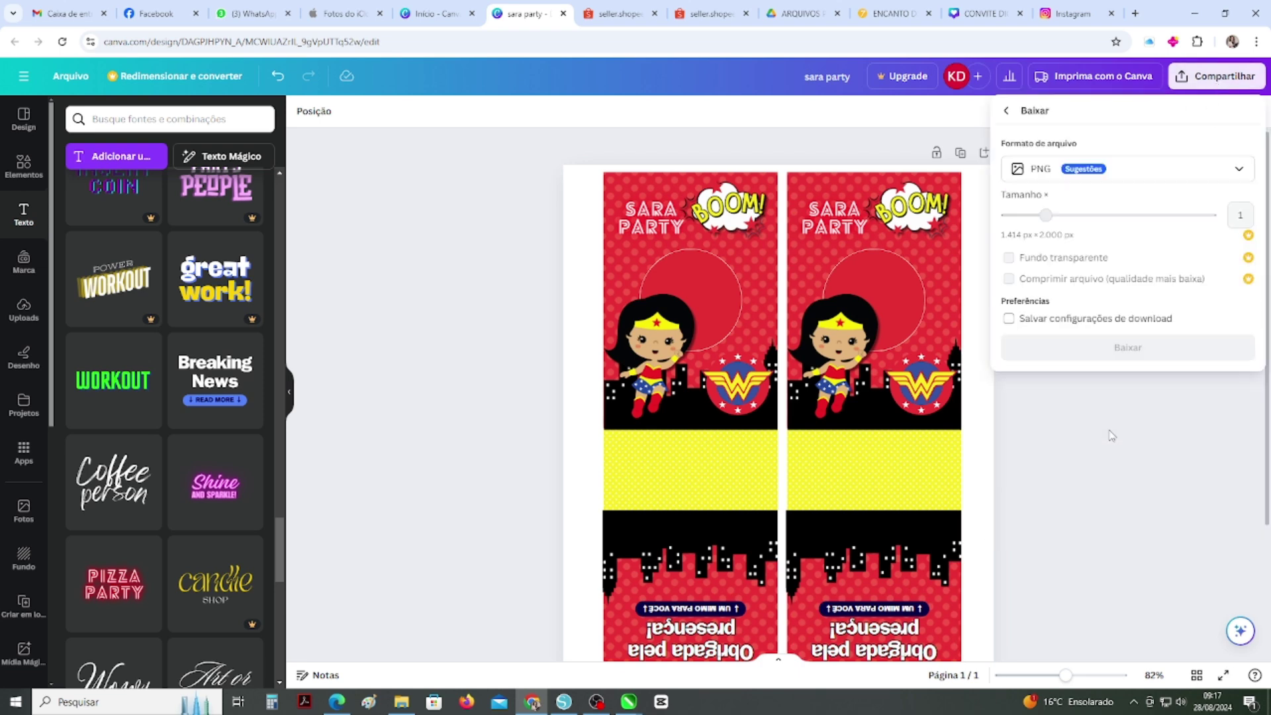
click(1238, 171)
click(1127, 325)
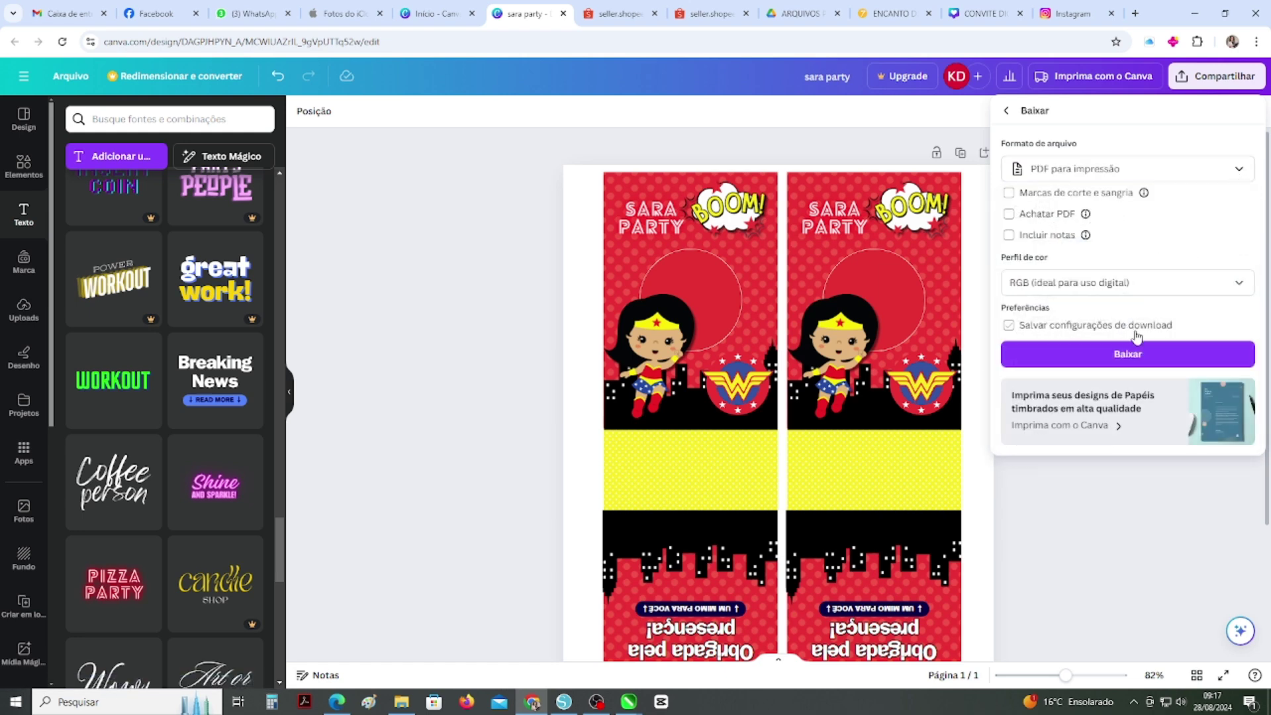
click(1140, 355)
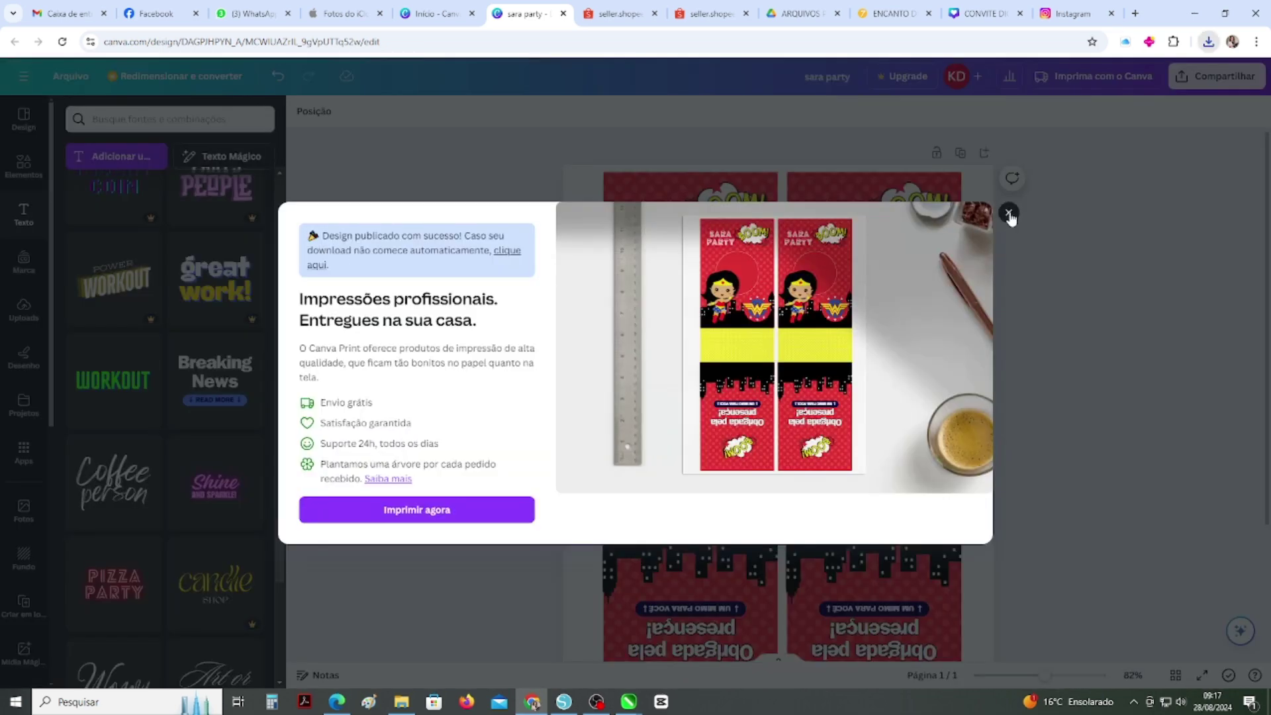
click(1008, 212)
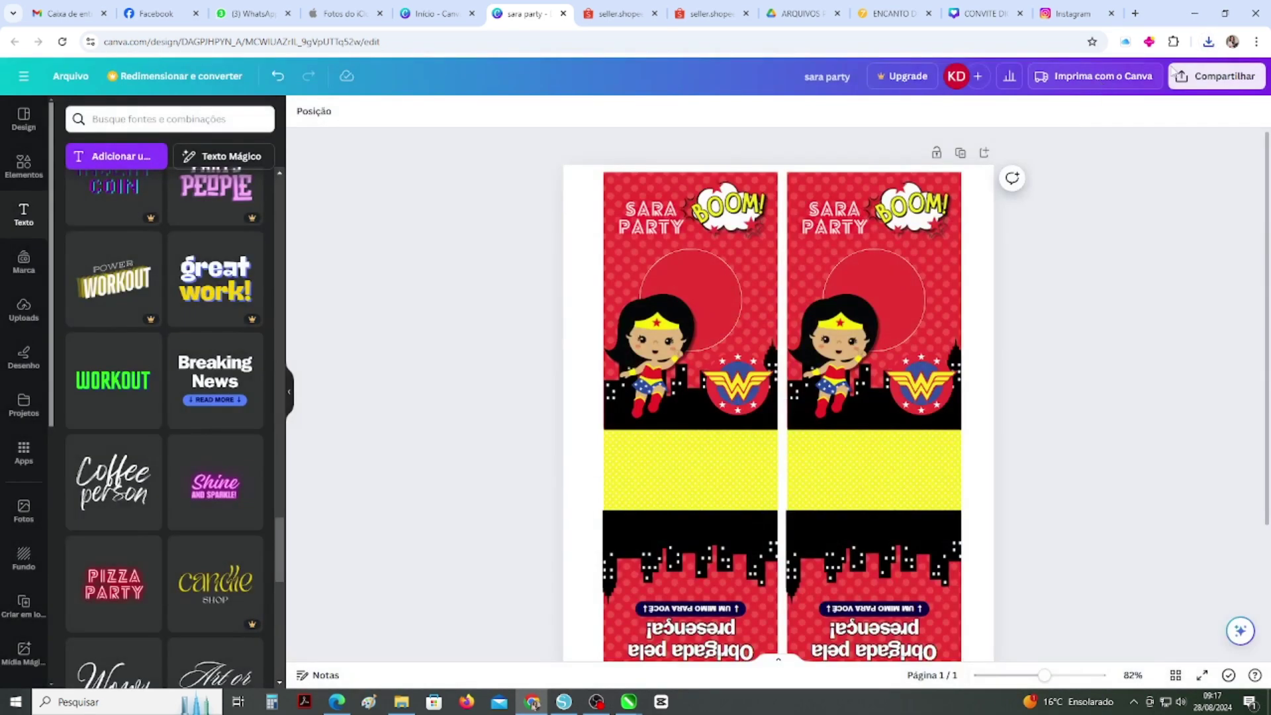
- Open the downloaded sara party PDF in the browser, enlarge it to 125% and review both strips from top to bottom
click(1208, 41)
click(1106, 100)
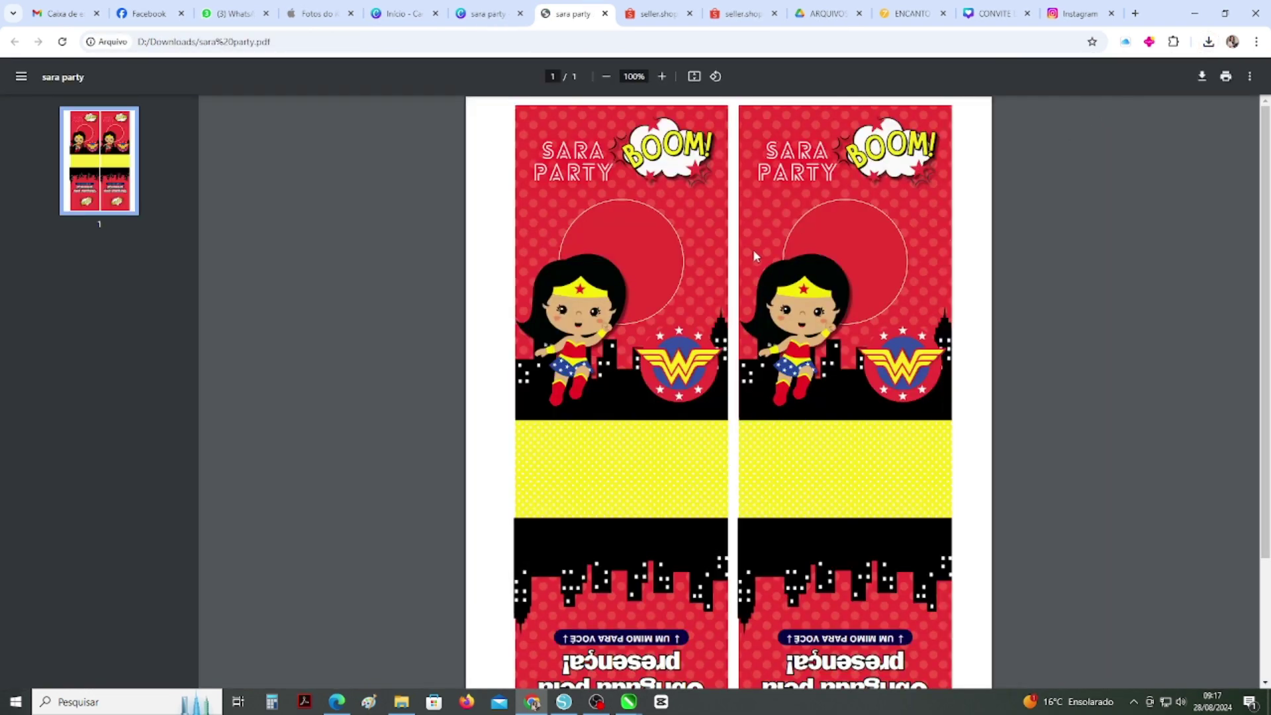
click(662, 77)
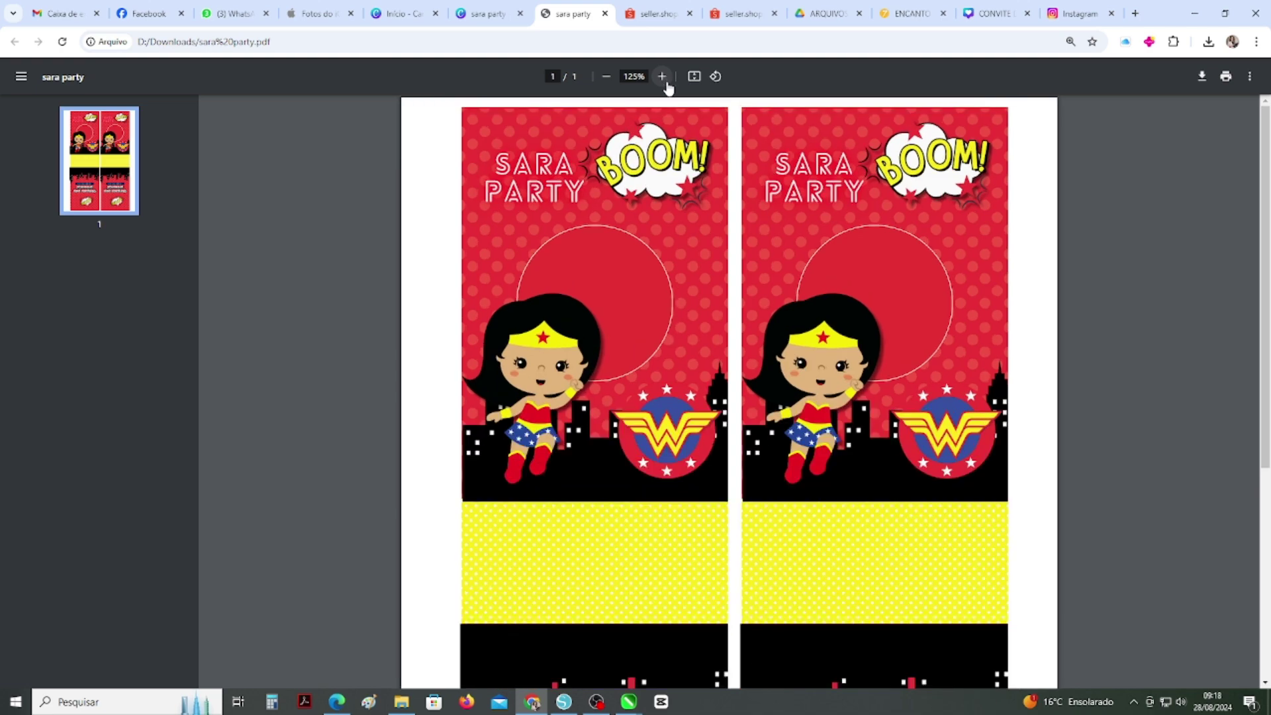
scroll(777, 335, down, 3)
scroll(779, 341, down, 2)
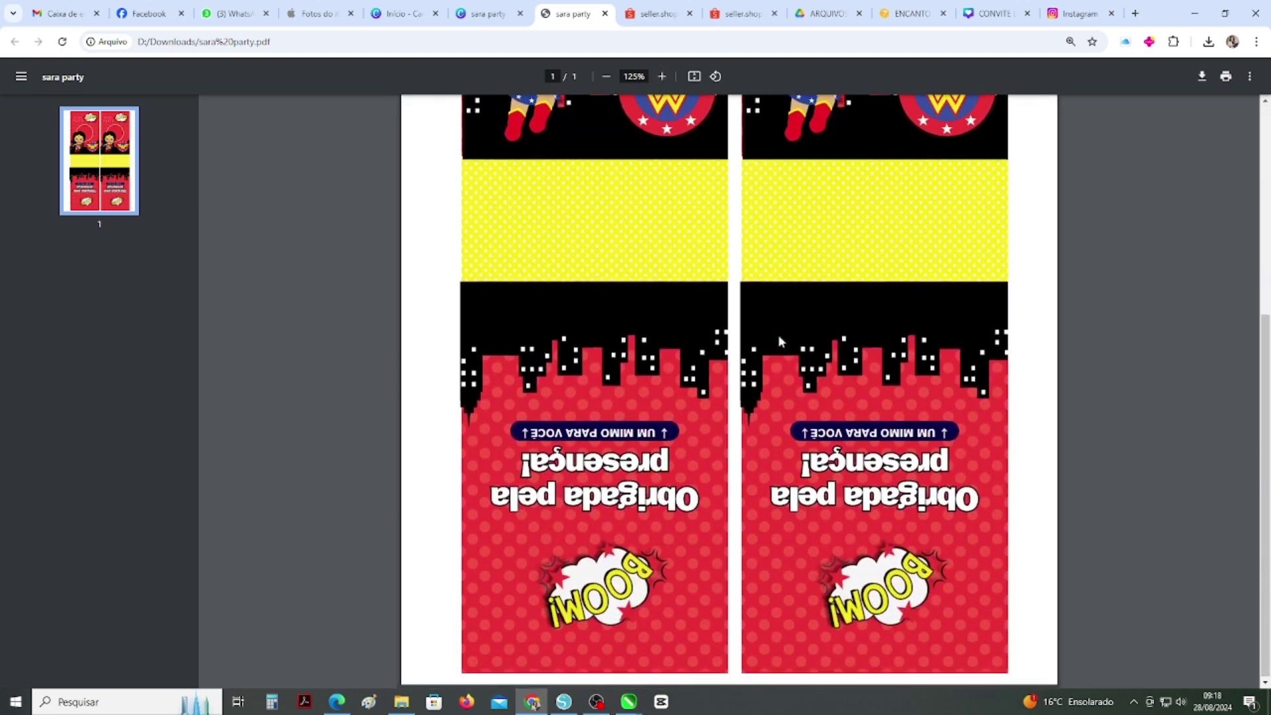
scroll(777, 336, up, 4)
scroll(778, 337, up, 1)
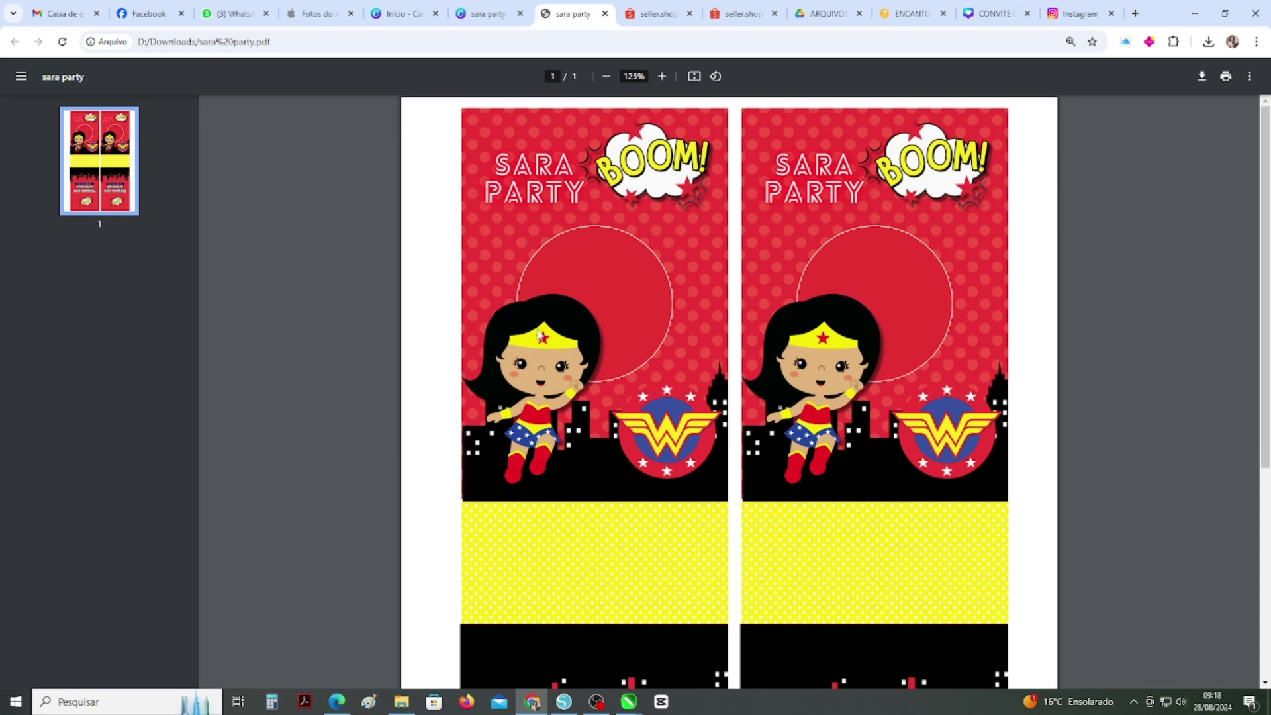
scroll(695, 363, down, 5)
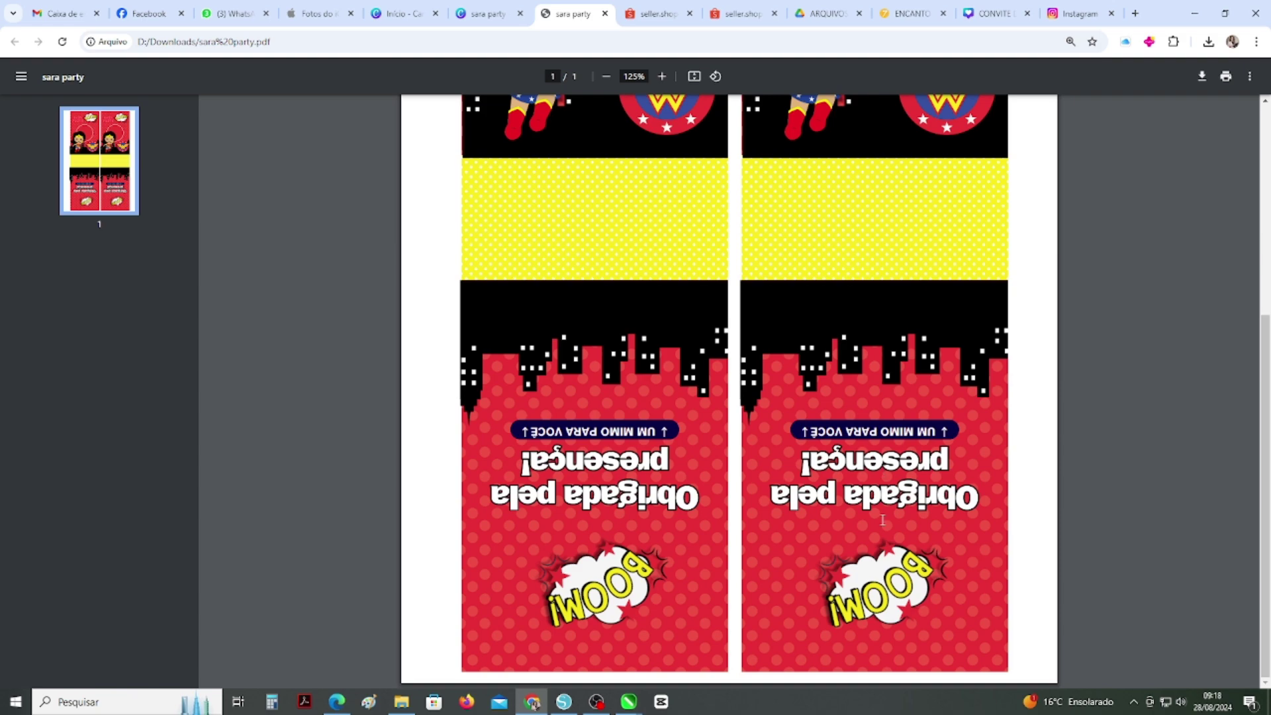
scroll(882, 520, up, 5)
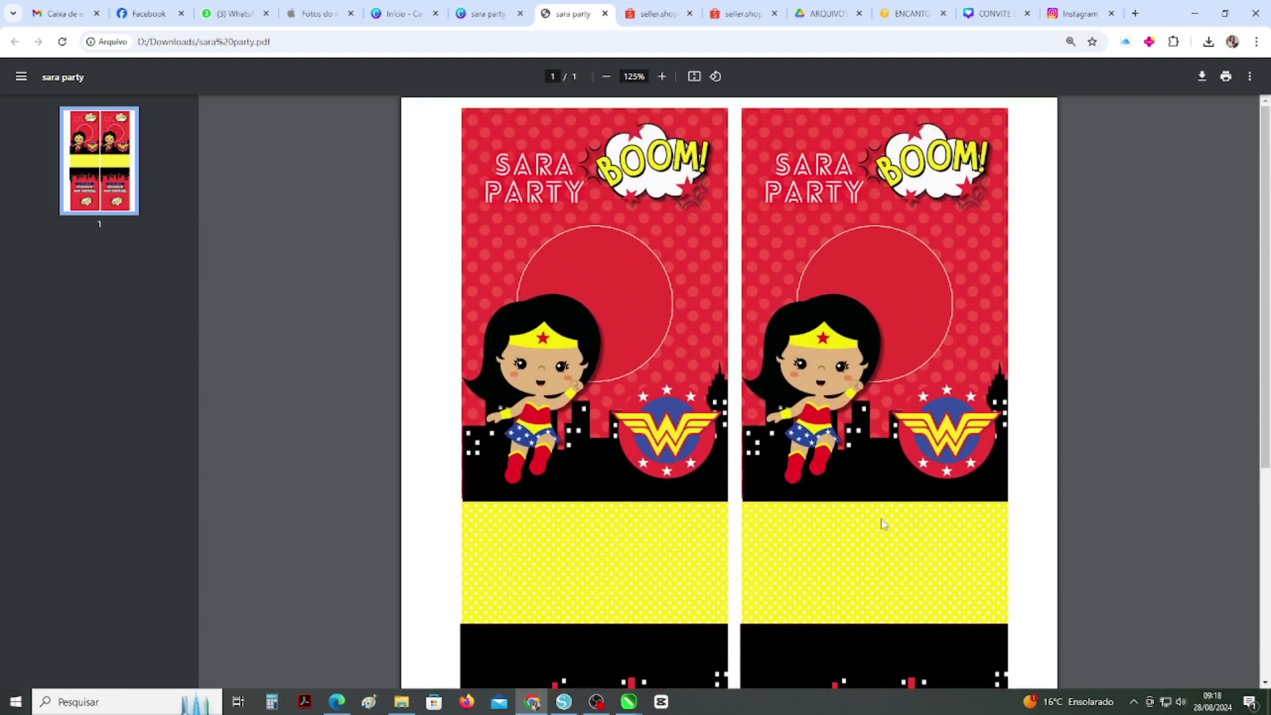